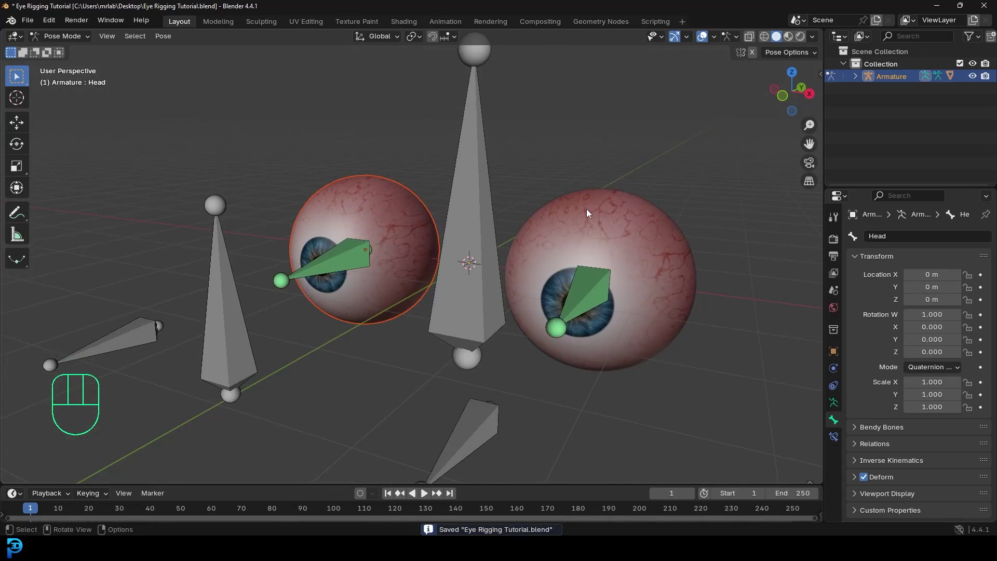
Test-move the Main Eye_CON controller twice, cancelling each time so it snaps back
scroll(385, 286, "down", 4)
scroll(339, 272, "up", 2)
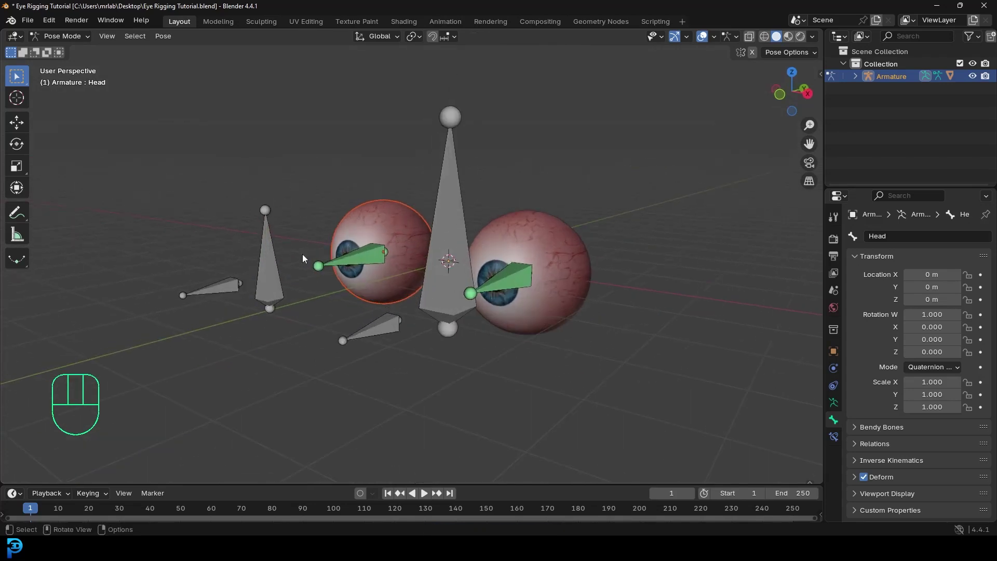
left_click(268, 253)
middle_click_drag(268, 253, 310, 272)
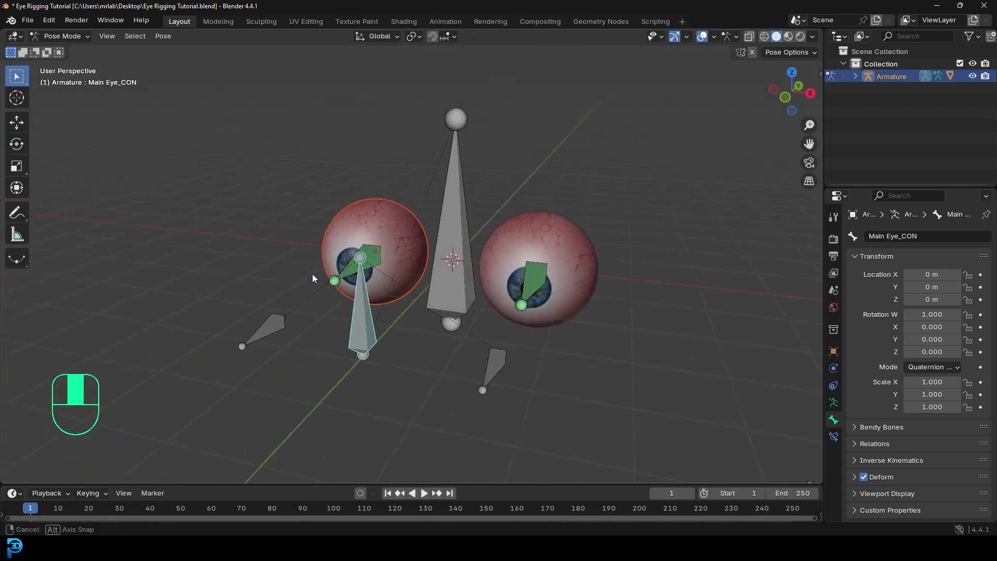
key("g")
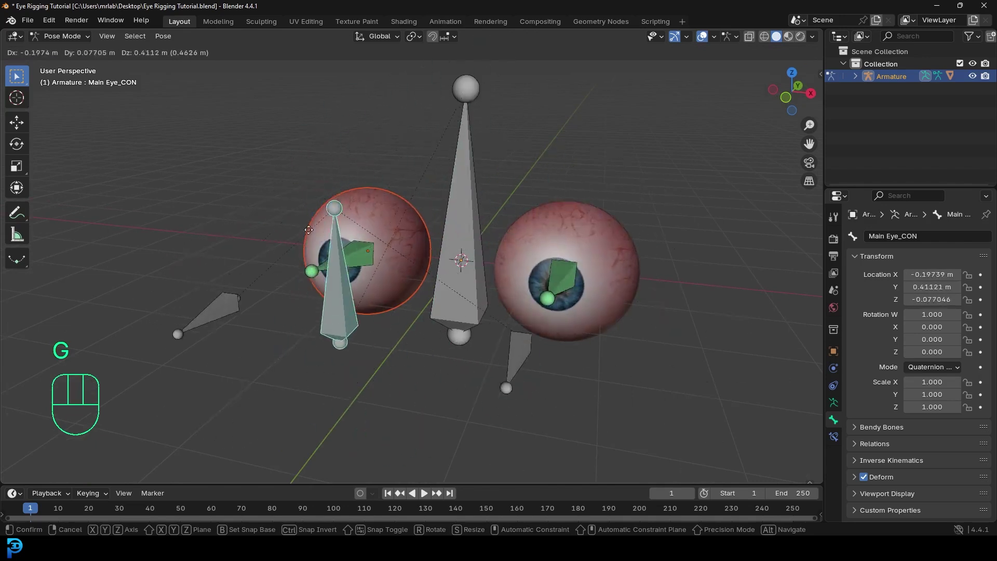
right_click(365, 238)
middle_click_drag(365, 238, 401, 215)
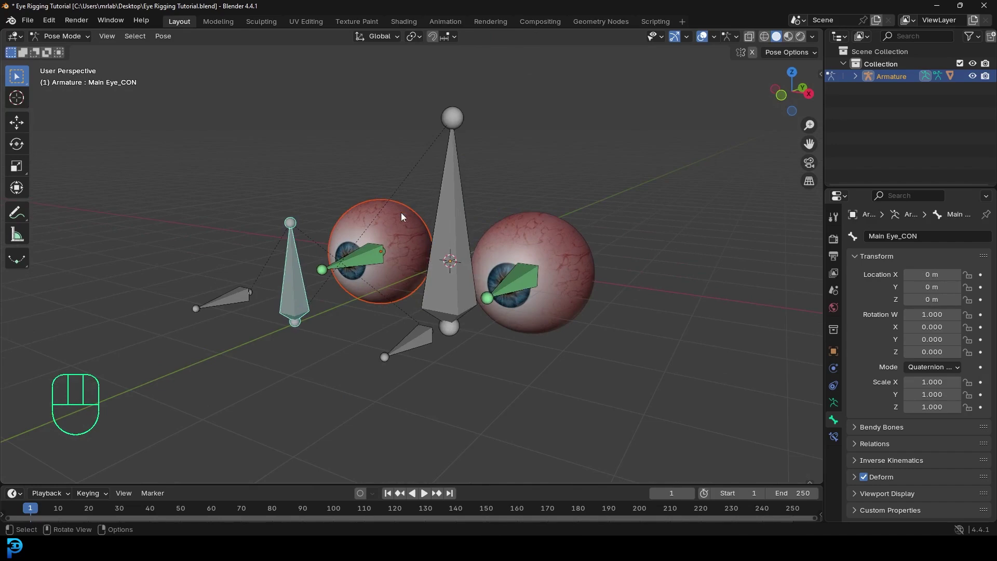
scroll(410, 204, "up", 1)
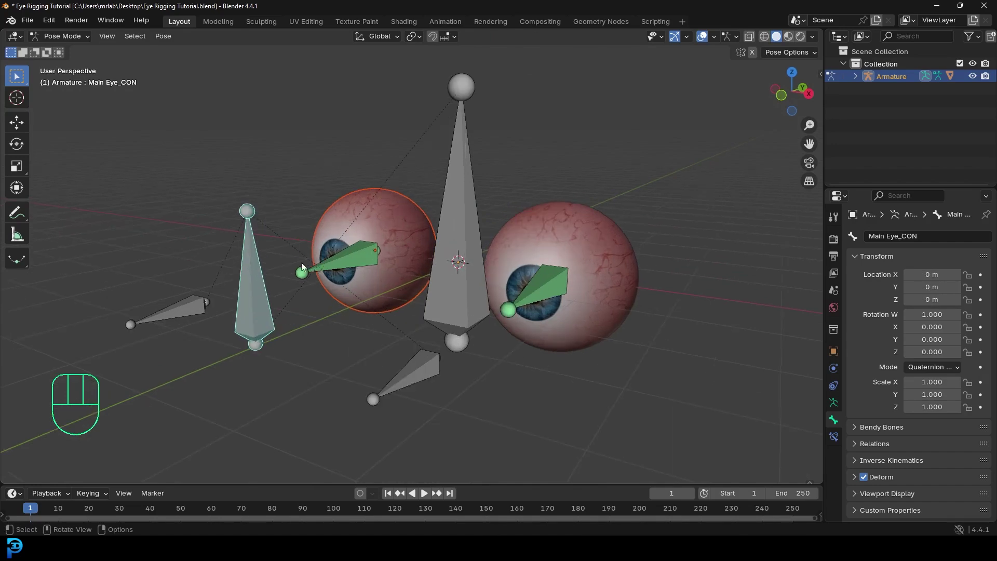
key("g")
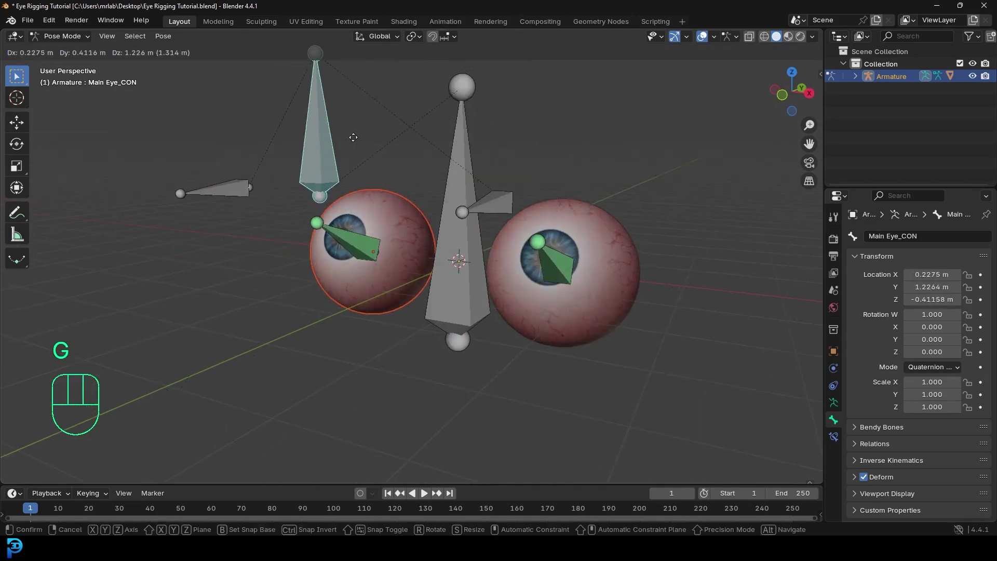
right_click(353, 137)
middle_click_drag(408, 156, 445, 165)
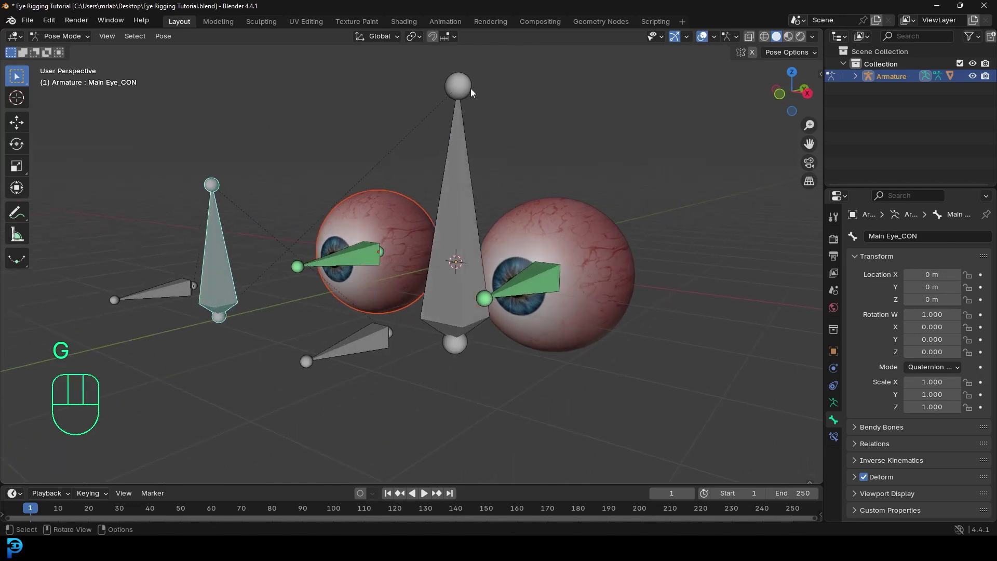
Inspect the rig by selecting the Head bone and box-selecting the three bones beside the eyes
left_click(469, 152)
scroll(497, 226, "up", 1)
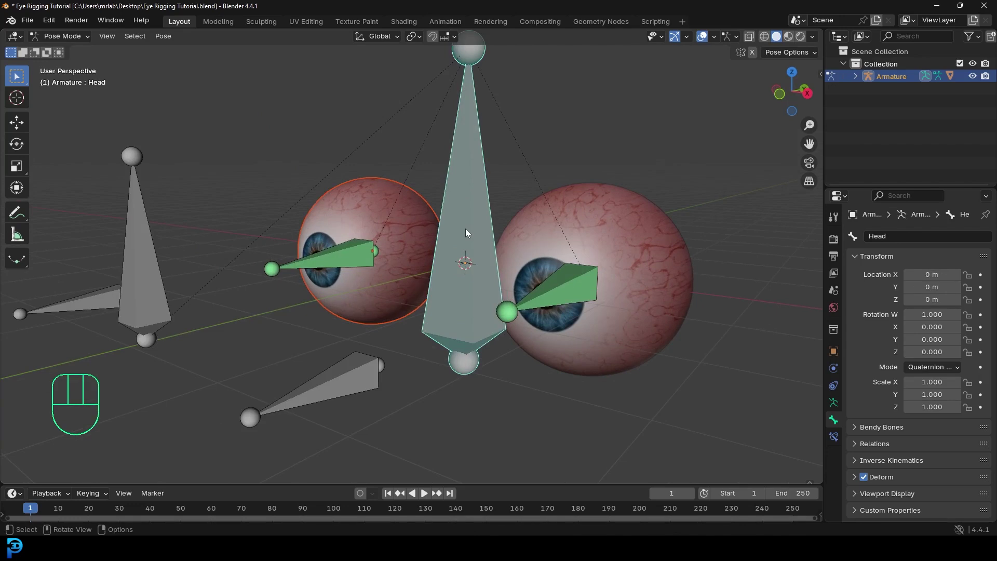
left_click_drag(78, 149, 368, 395)
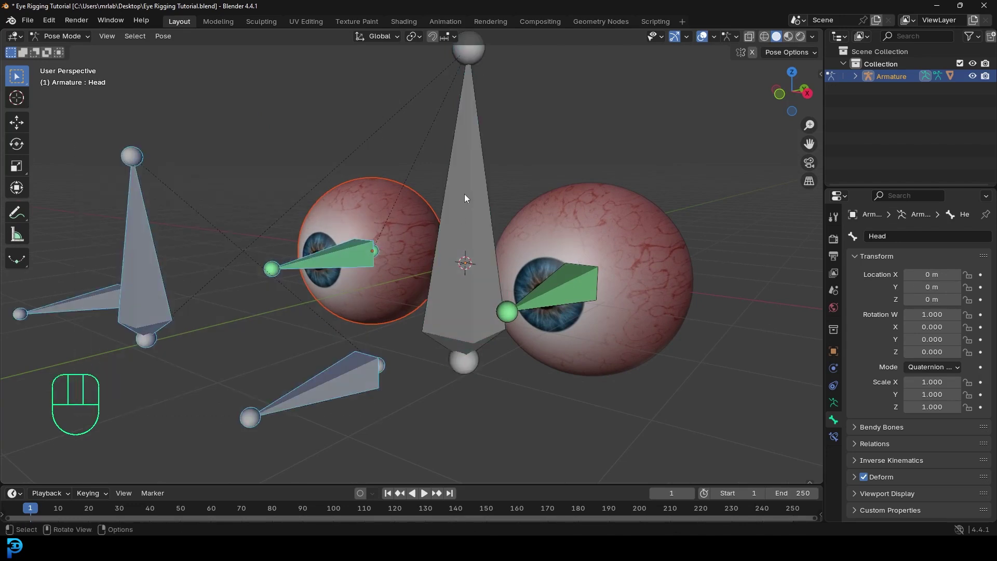
left_click(477, 71)
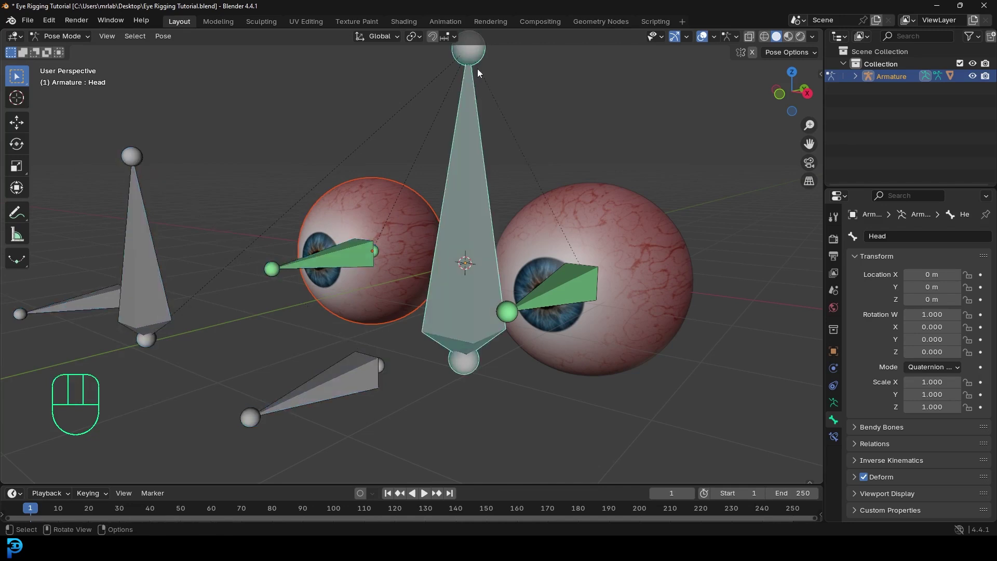
scroll(458, 291, "down", 5)
middle_click_drag(458, 291, 413, 292)
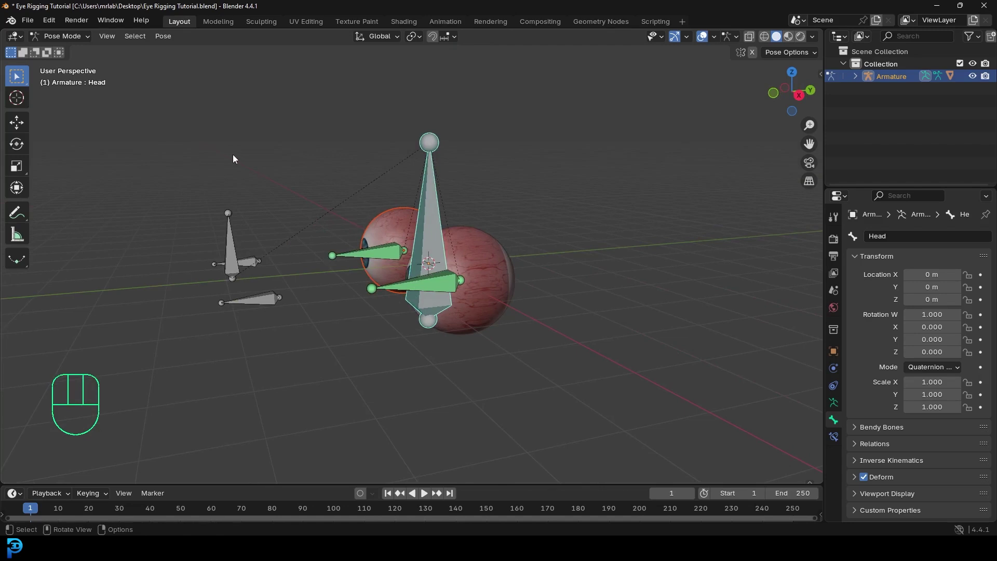
left_click_drag(185, 130, 390, 346)
middle_click_drag(395, 318, 369, 320)
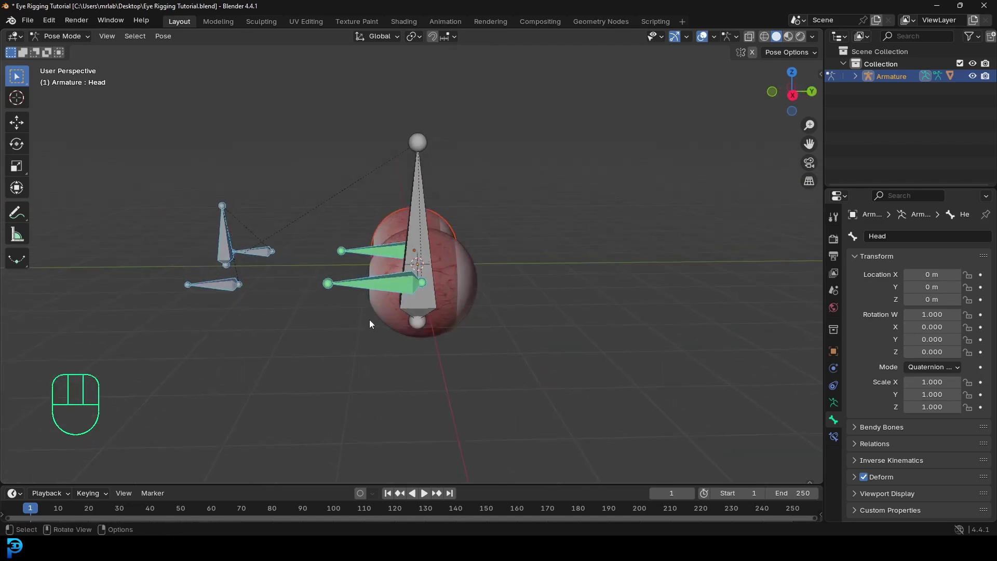
scroll(358, 291, "up", 3)
left_click(416, 138)
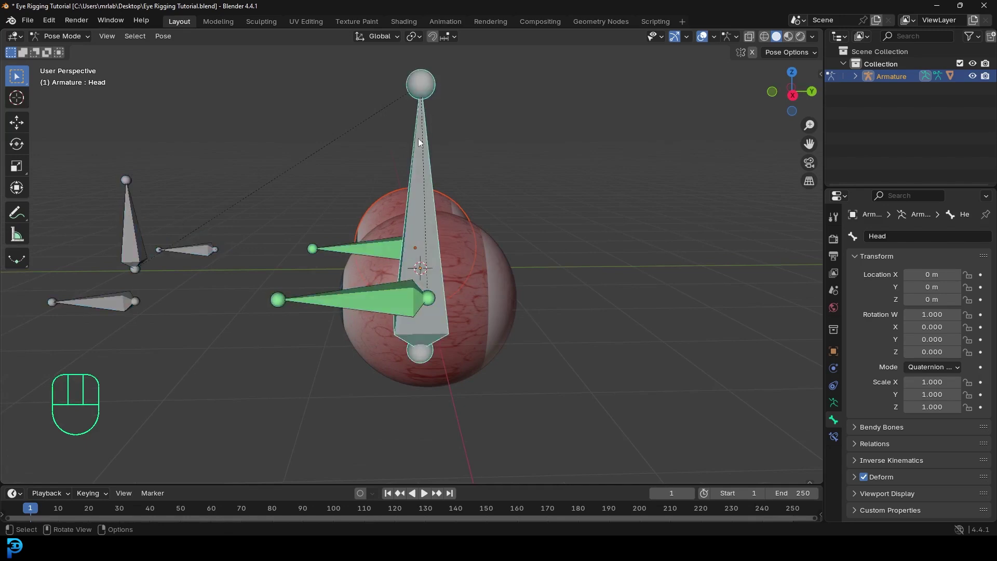
middle_click_drag(419, 135, 431, 83)
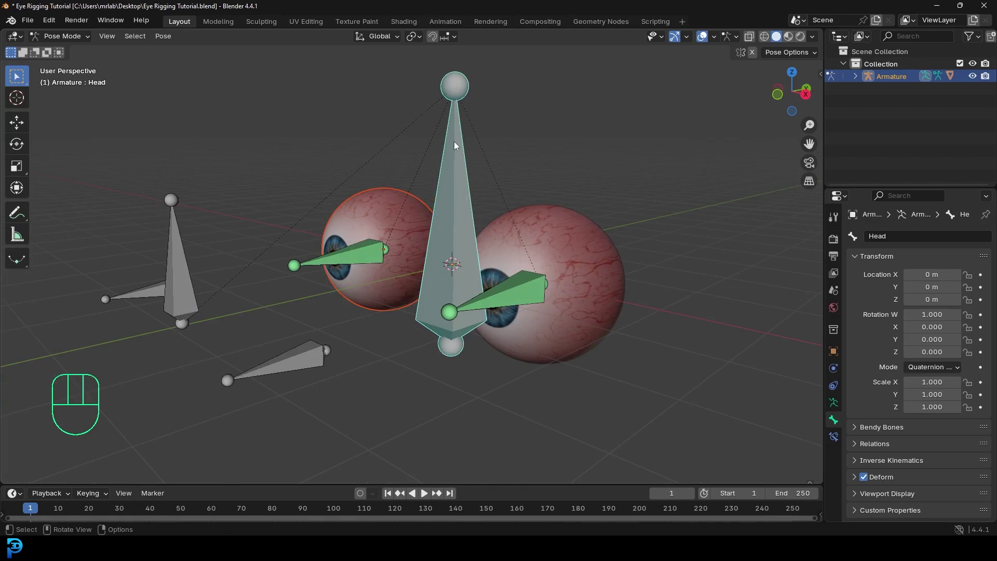
middle_click_drag(454, 141, 365, 257)
Move the Main Eye_CON controller to a new position so the eyes turn
scroll(366, 257, "up", 2)
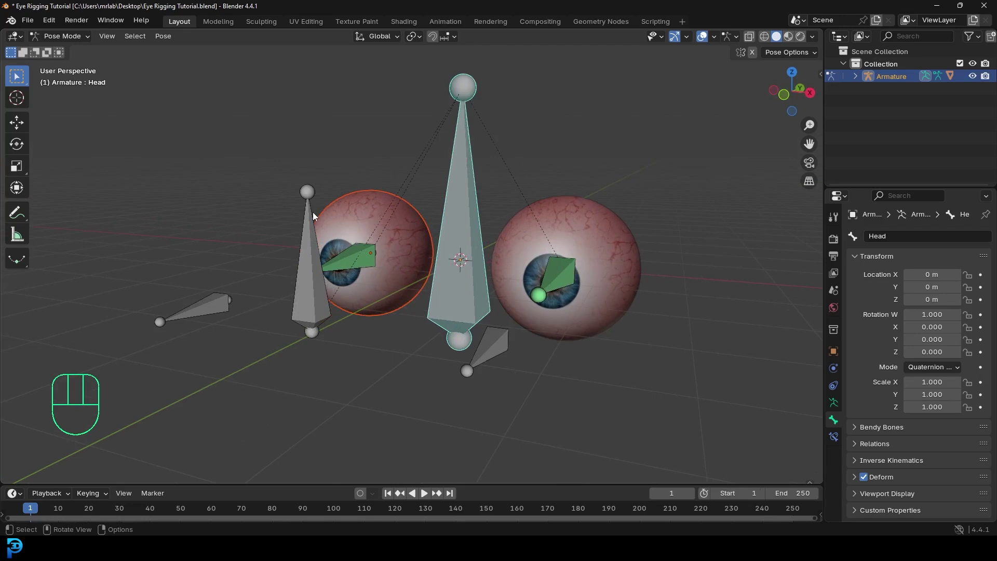
scroll(535, 202, "up", 3)
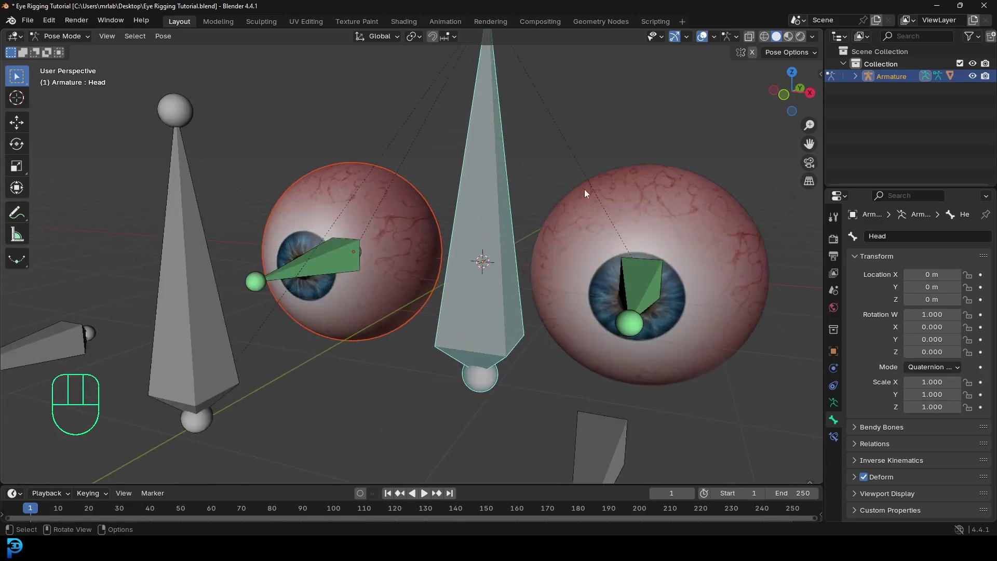
scroll(498, 286, "down", 5)
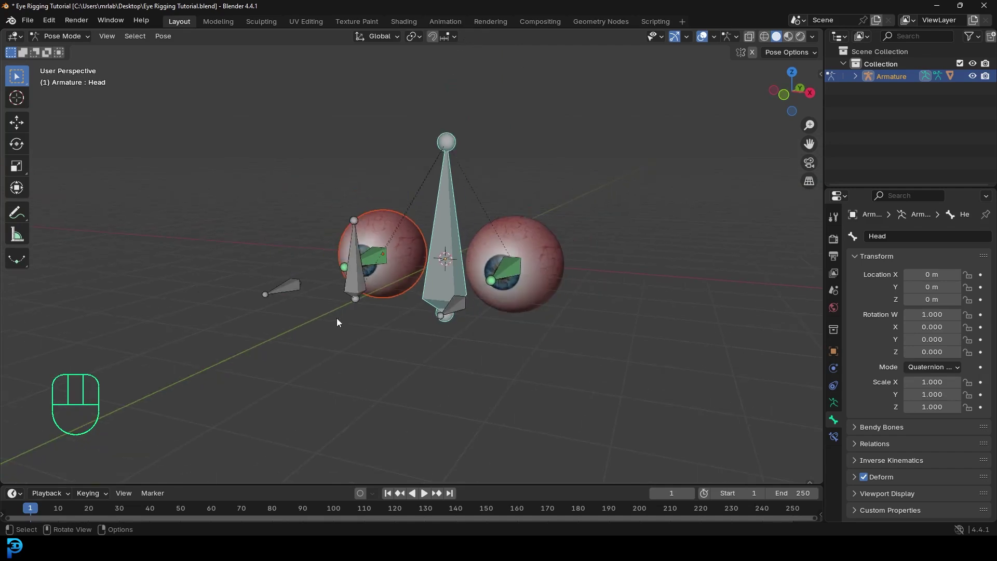
scroll(364, 307, "up", 4)
left_click(435, 297)
key("g")
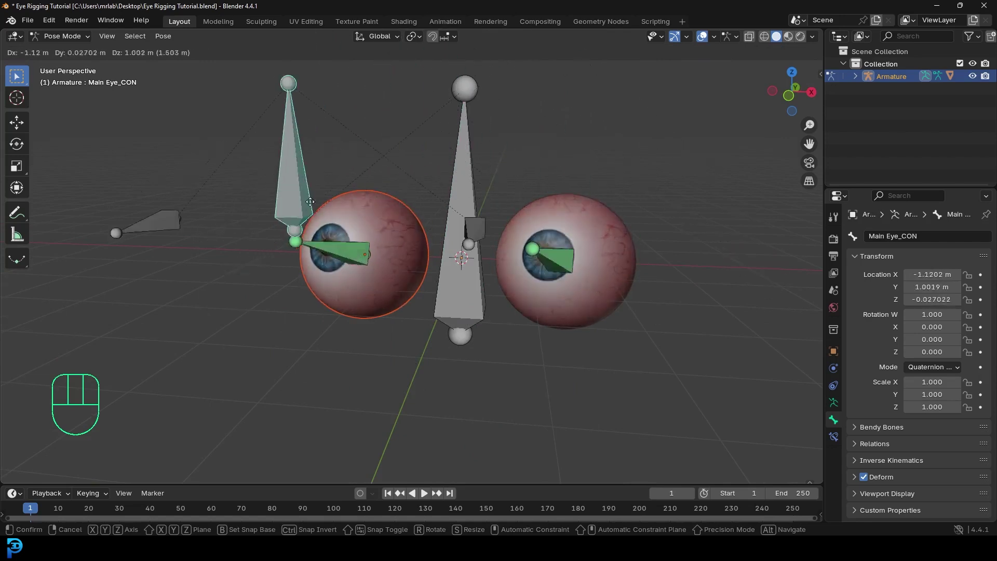
left_click(391, 247)
Move the Eye_Look@.L and Eye_Look@.R targets to new positions
left_click(488, 267)
middle_click_drag(488, 267, 504, 302)
key("g")
left_click(563, 197)
left_click(229, 335)
key("g")
left_click(244, 250)
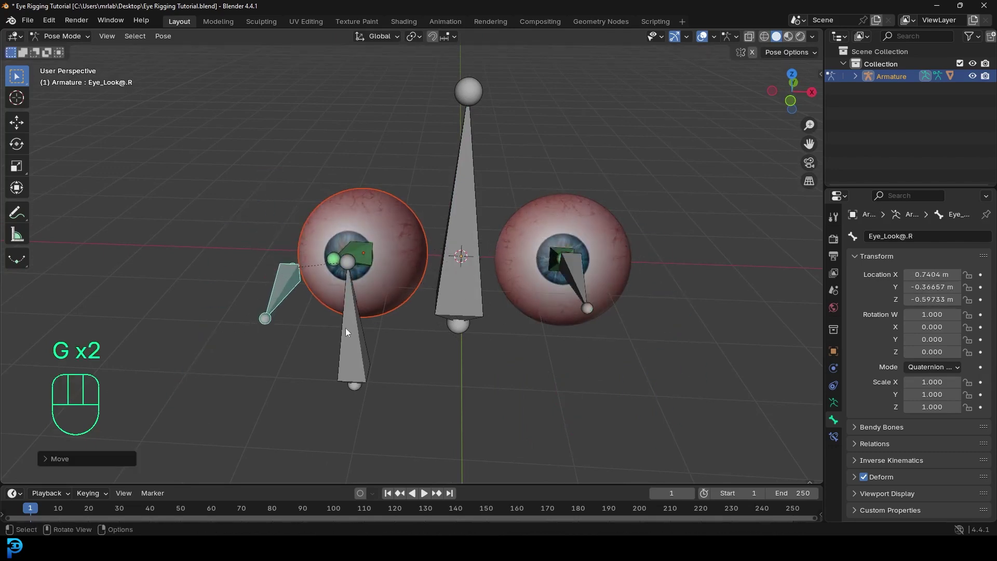
Reposition the Main Eye_CON controller several more times, ending between the eyes
left_click(345, 328)
key("g")
left_click(270, 330)
middle_click_drag(291, 317, 352, 283)
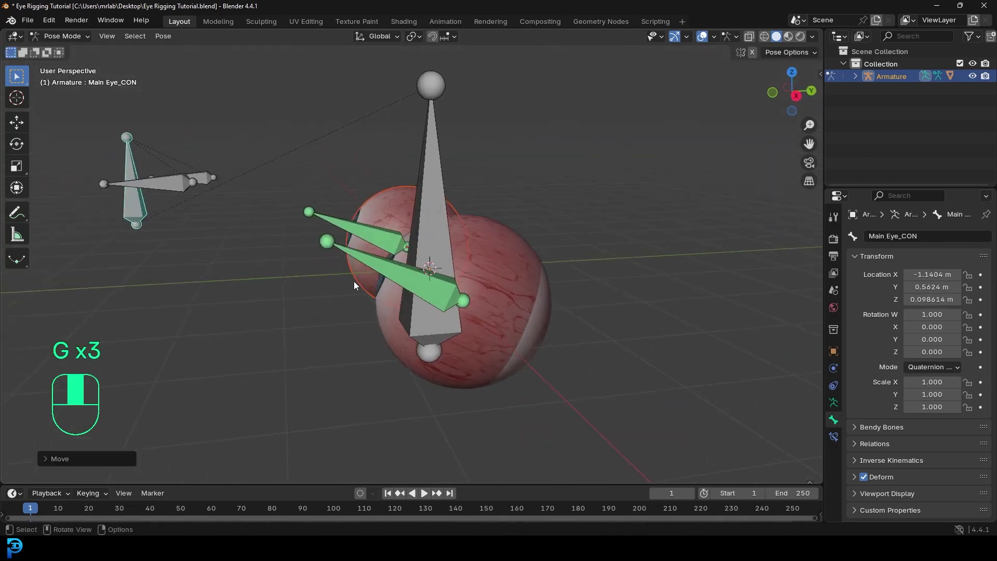
key("g")
left_click(410, 343)
middle_click_drag(410, 343, 395, 312)
key("g")
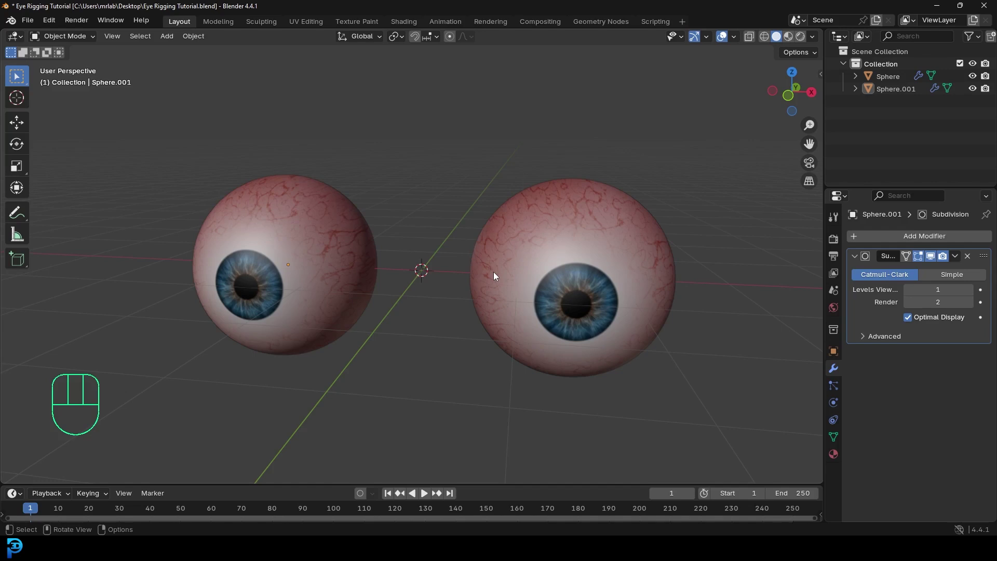
Select the right eyeball sphere and toggle into Edit Mode and back
left_click(560, 259)
key("Tab")
middle_click_drag(560, 259, 587, 251)
key("Tab")
mouse_move(613, 290)
middle_mouse_down()
mouse_move(468, 238)
mouse_move(565, 285)
mouse_move(607, 279)
middle_mouse_up()
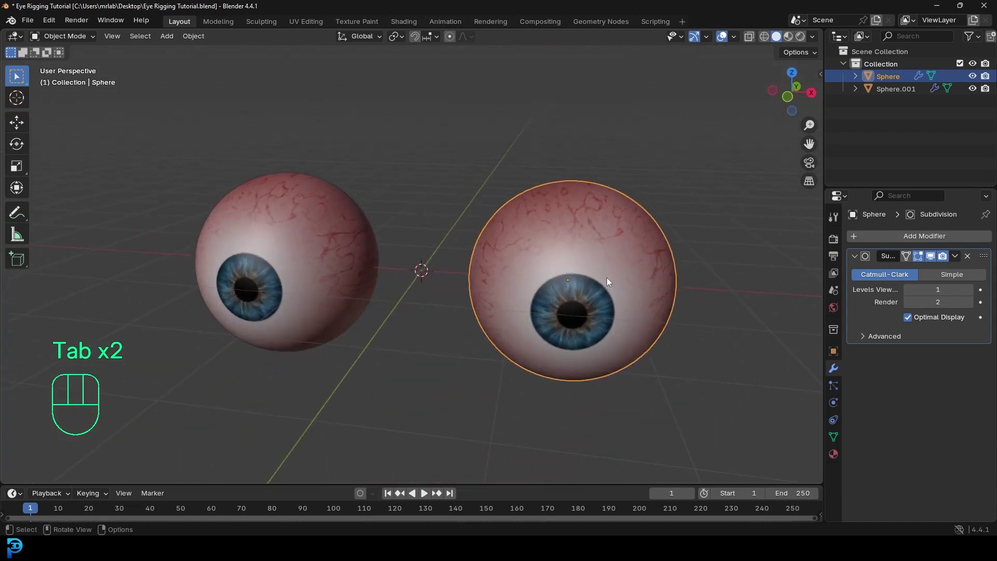
Switch to Front Orthographic view with nothing selected
key("KP_1")
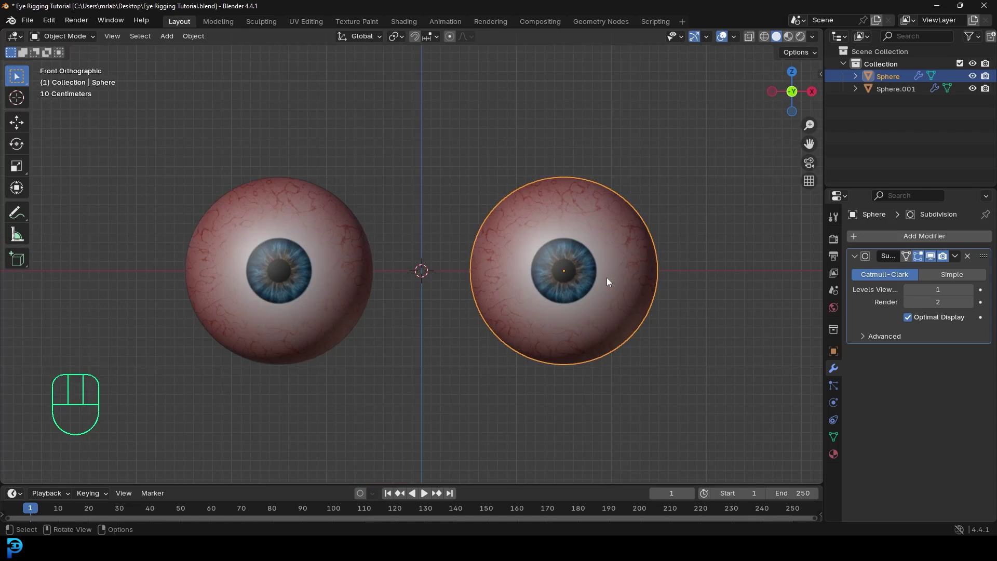
scroll(454, 258, "down", 4)
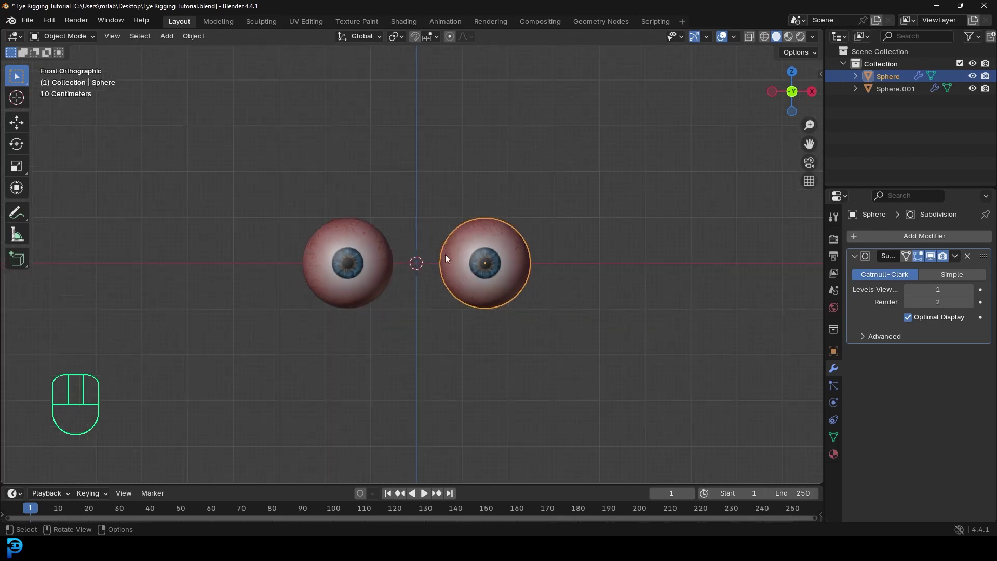
key("alt+a")
scroll(418, 234, "up", 4)
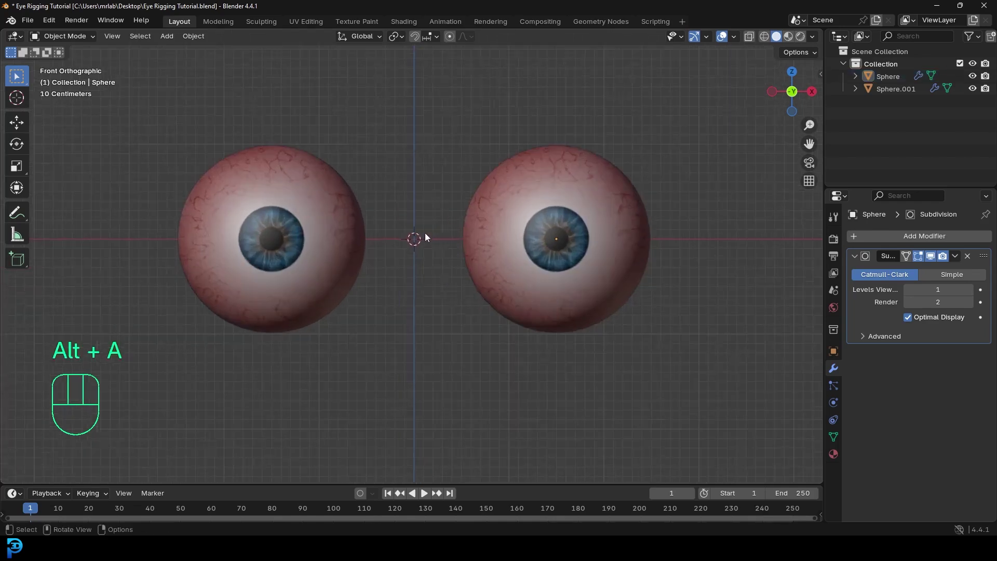
scroll(455, 222, "up", 1)
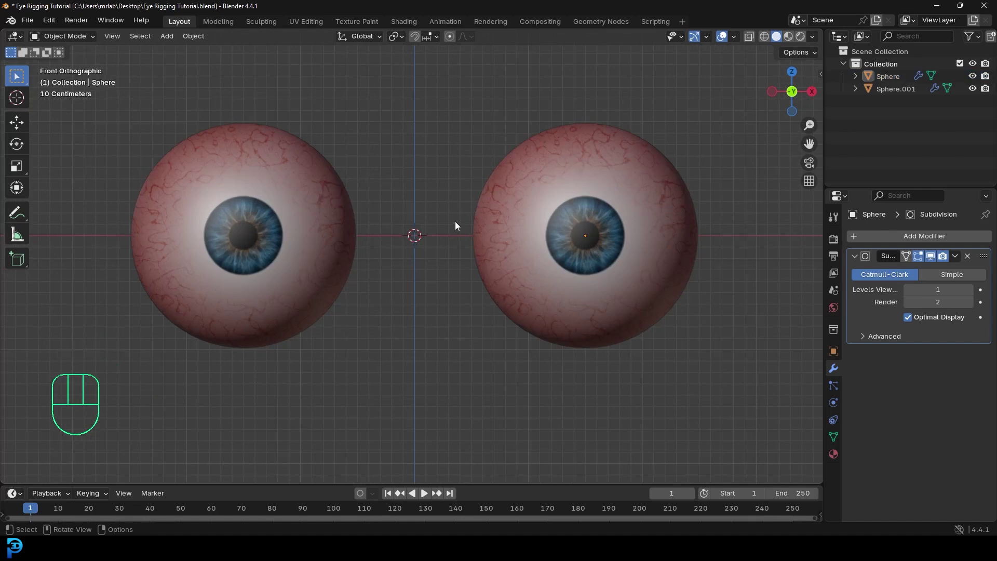
scroll(436, 211, "down", 3)
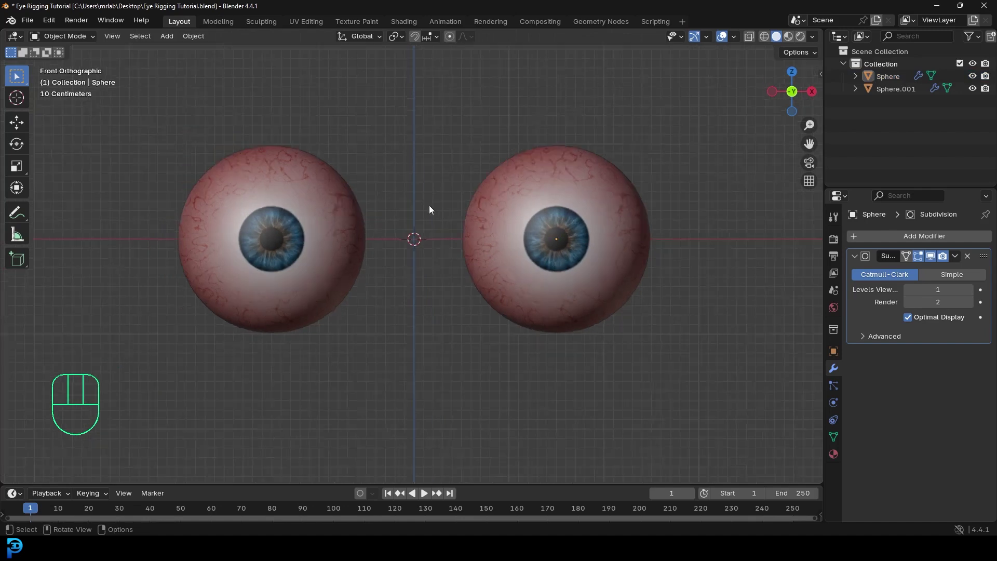
scroll(425, 213, "up", 2)
Add an armature at the scene centre between the eyeballs
key("shift+a")
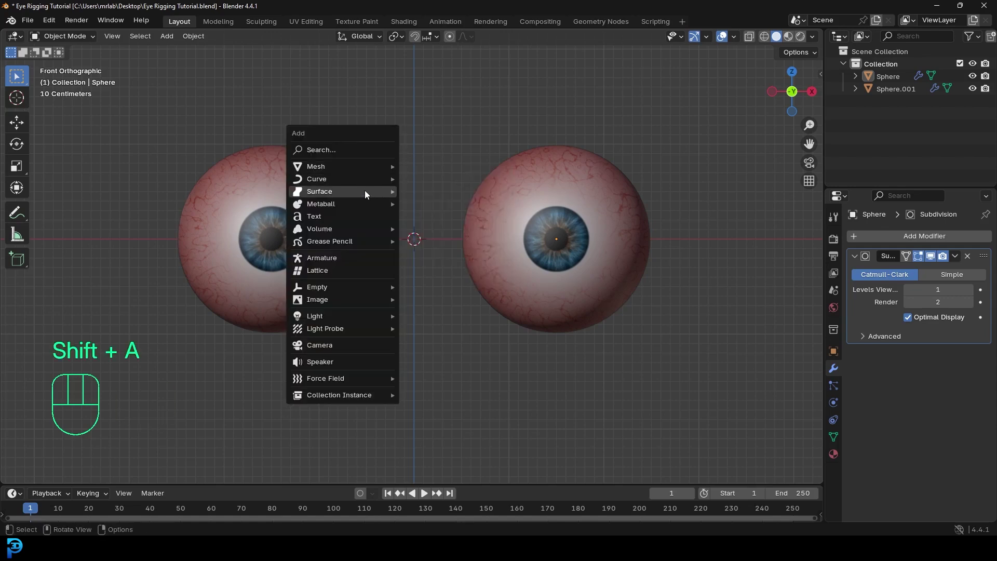
left_click(383, 257)
scroll(416, 218, "down", 3)
scroll(420, 213, "up", 3)
scroll(415, 222, "down", 4)
middle_click_drag(415, 214, 412, 251)
scroll(421, 209, "up", 3)
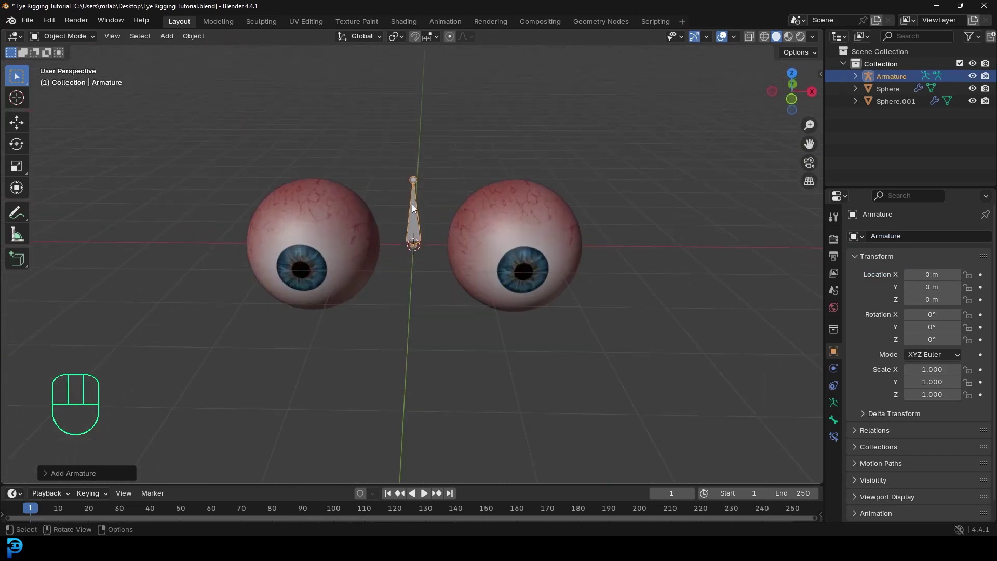
scroll(421, 168, "up", 2)
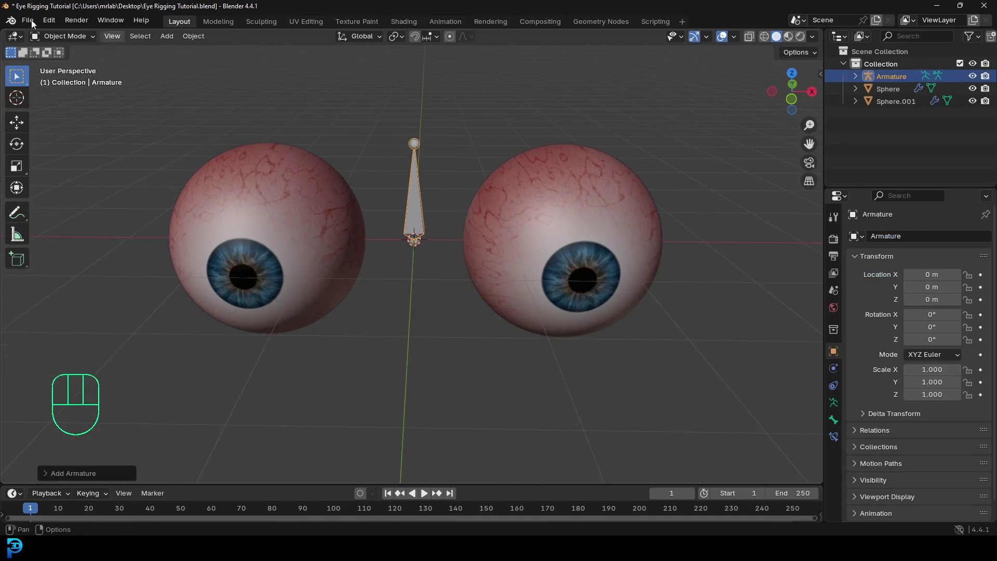
In armature Edit Mode, raise the bone's tip and lower its base
left_click(46, 38)
left_click(62, 66)
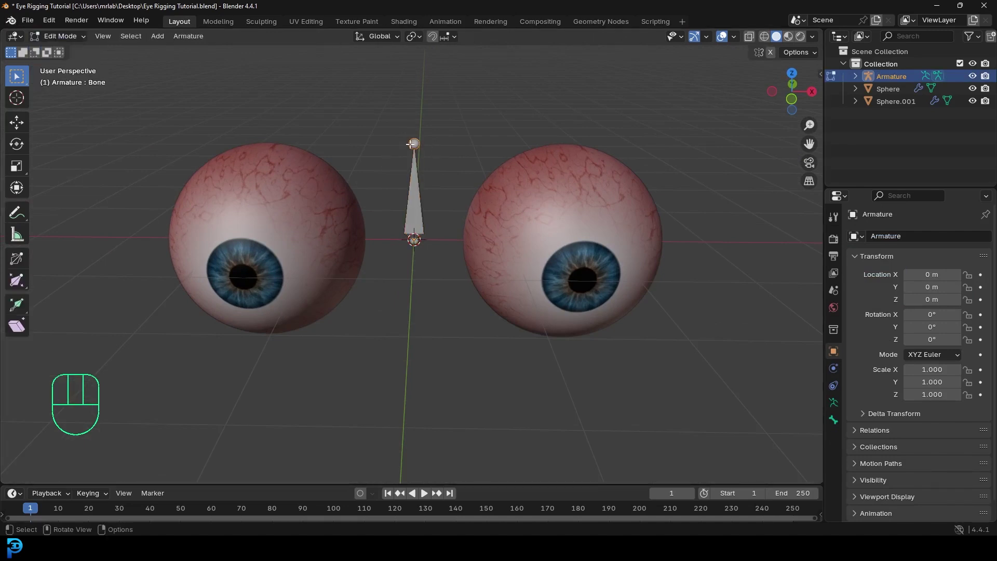
middle_click_drag(459, 192, 450, 182)
key("g")
left_click(470, 62)
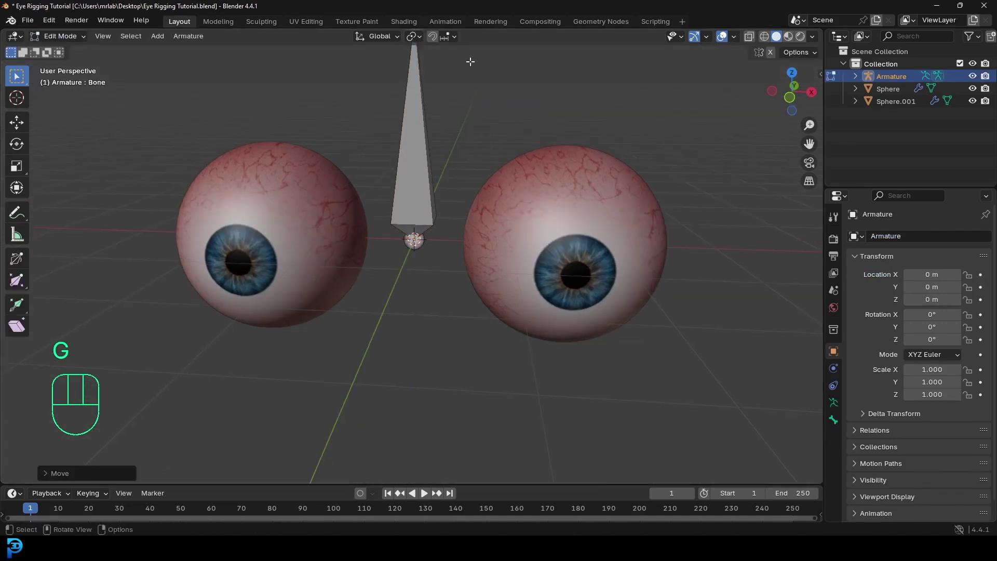
key("g")
left_click(414, 228)
scroll(413, 229, "down", 4)
middle_click_drag(414, 228, 410, 200)
Raise the bone's tail straight up along Z, then reselect the whole bone
left_click(405, 205)
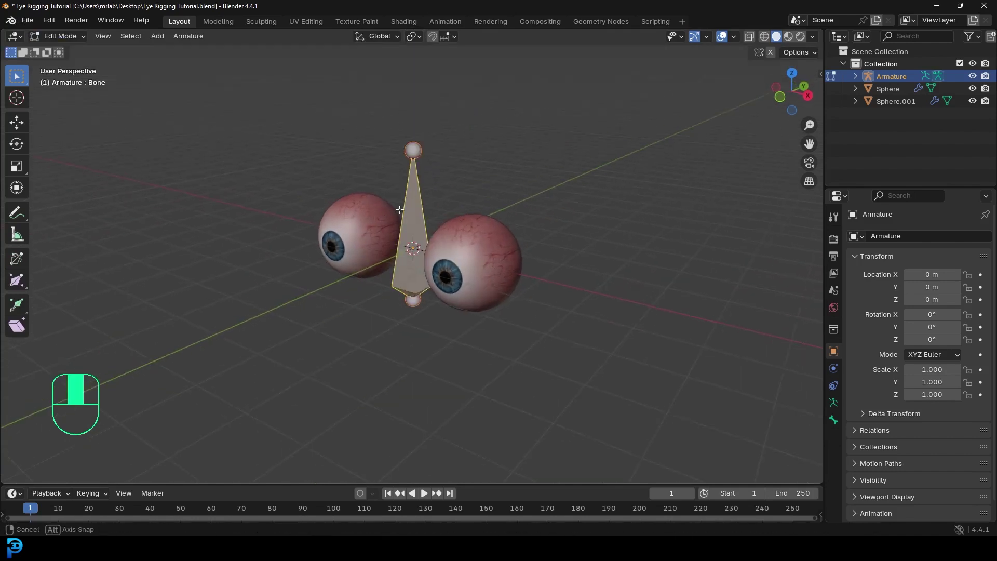
scroll(447, 218, "up", 5)
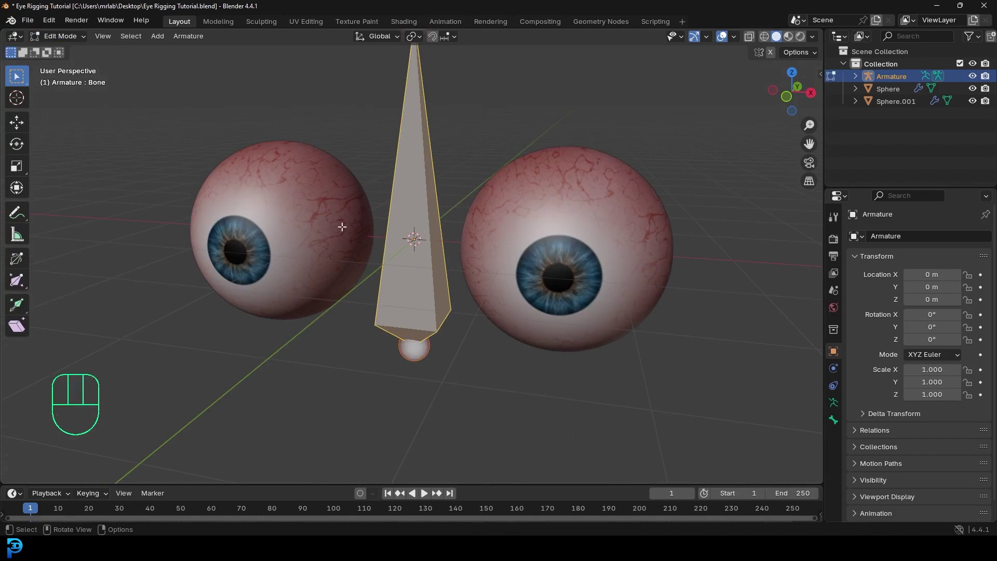
scroll(342, 227, "down", 3)
left_click(414, 126)
key("g")
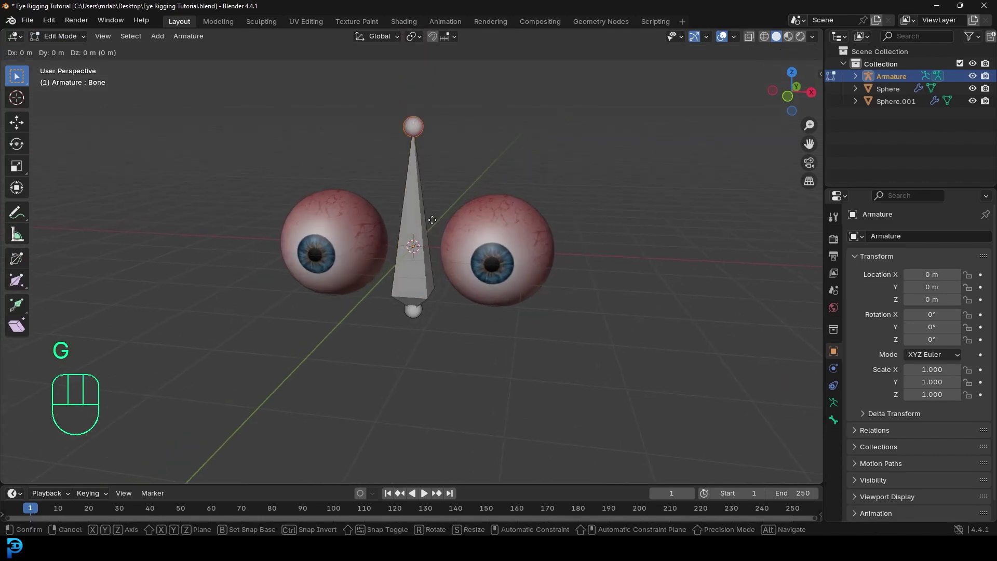
key("z")
left_click(434, 199)
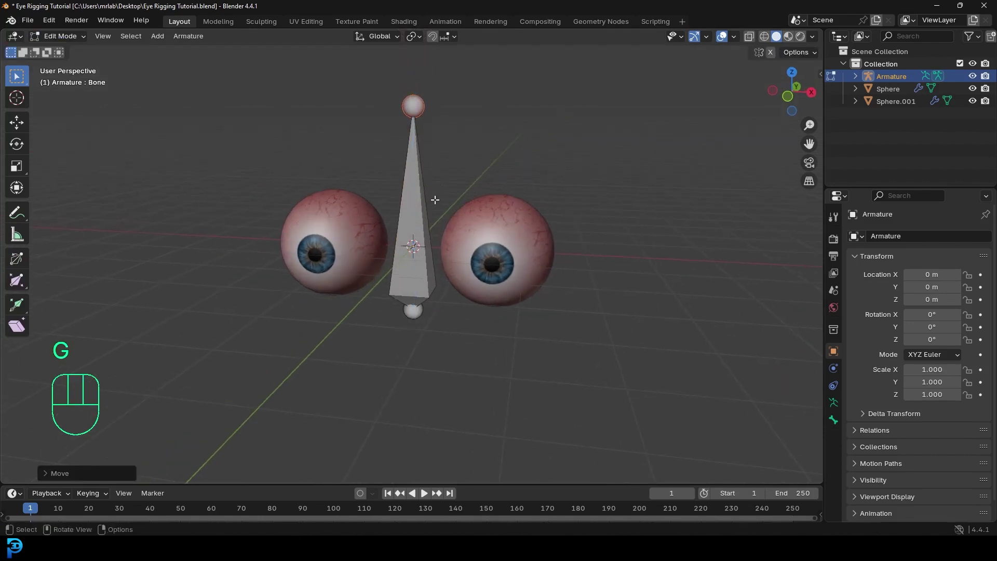
left_click(412, 213)
scroll(416, 206, "up", 2)
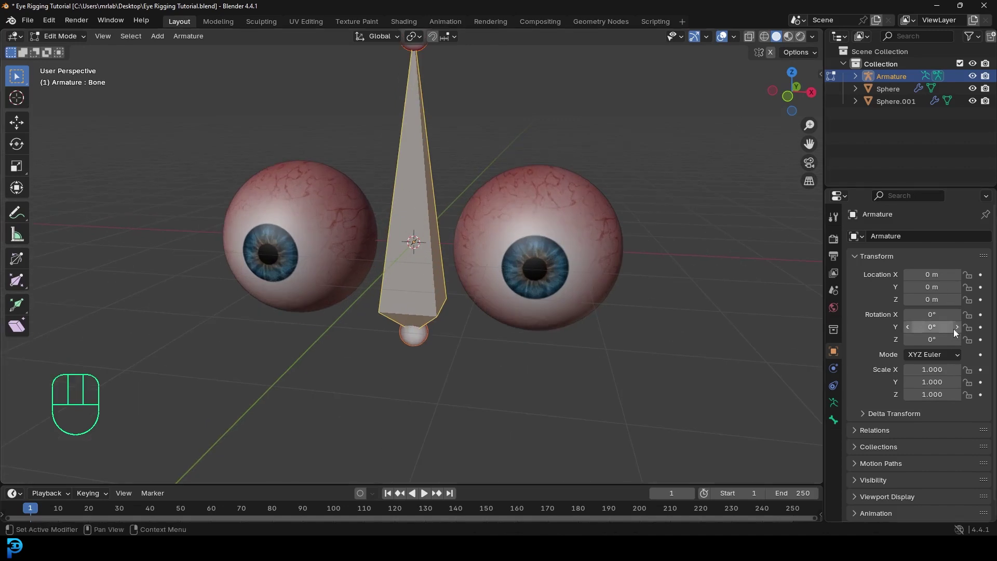
Rename the bone to 'Head' in the Bone properties
left_click(833, 420)
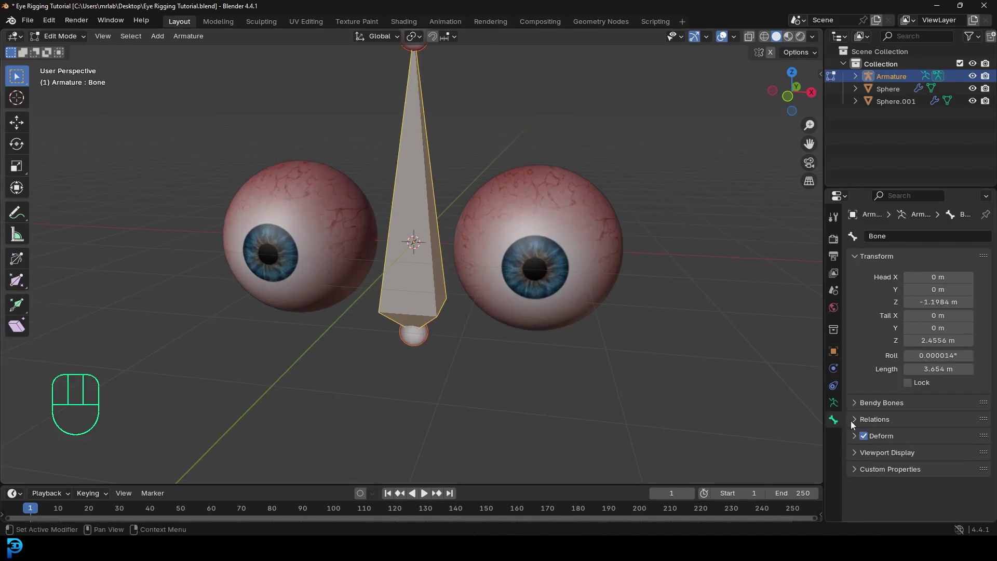
left_click(918, 237)
type("Head")
key("Return")
Return to Front Orthographic Object Mode and test-move the right eyeball without changing it
key("KP_1")
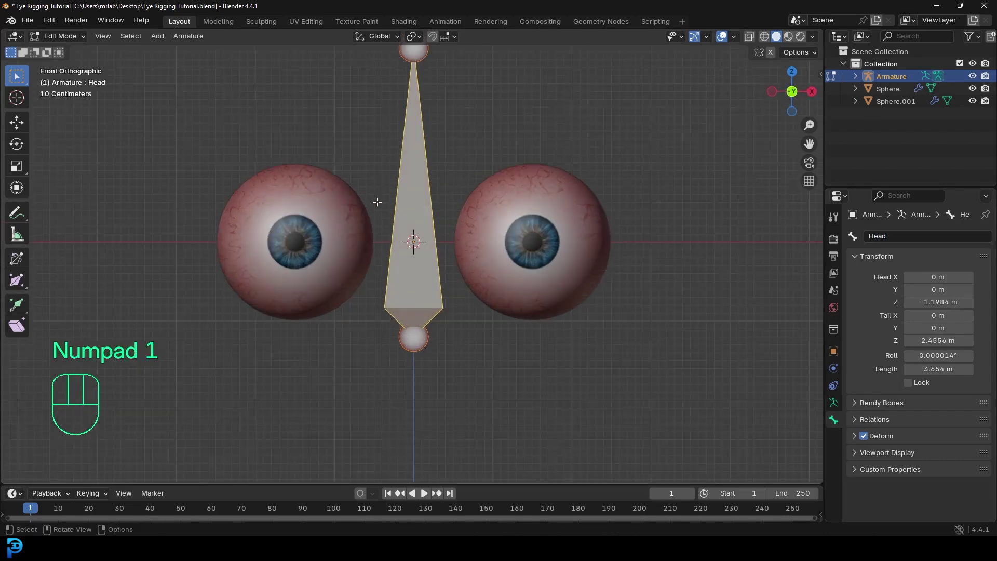
left_click(56, 37)
left_click(60, 41)
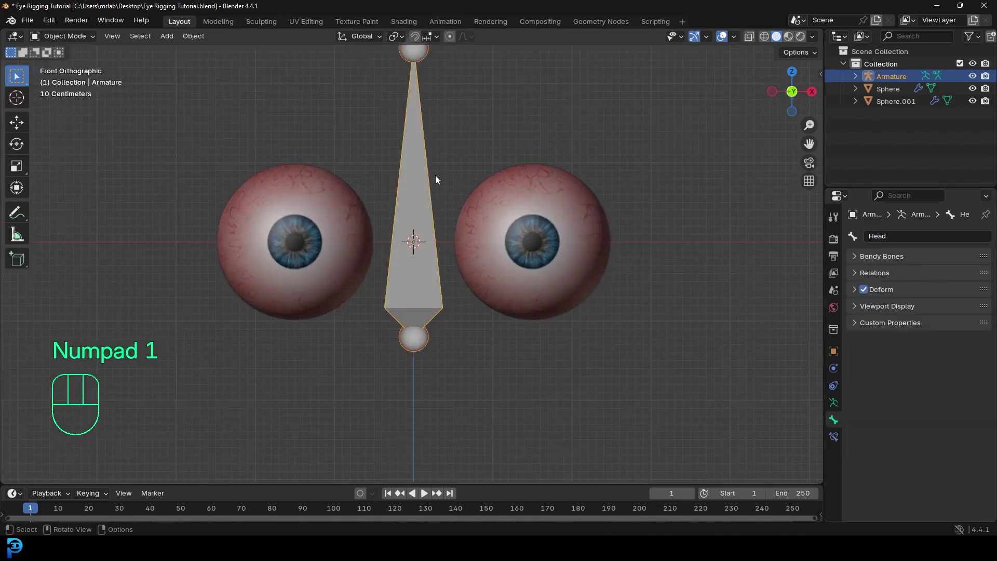
left_click(529, 220)
key("g")
right_click(557, 200)
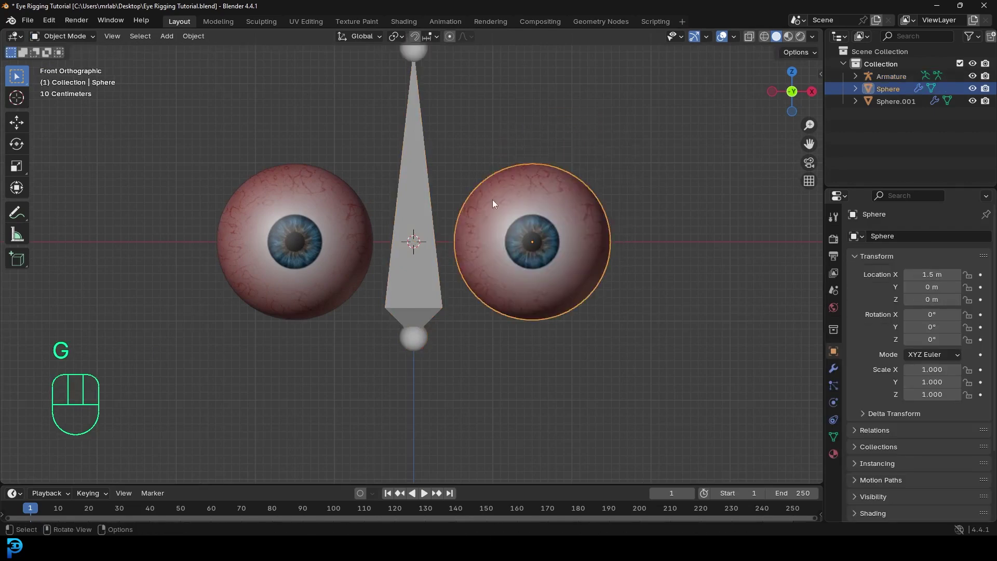
Test-move the right and left eyeballs, cancelling each so they stay put
scroll(322, 133, "up", 2)
key("g")
right_click(533, 204)
left_click(311, 203)
key("g")
right_click(283, 180)
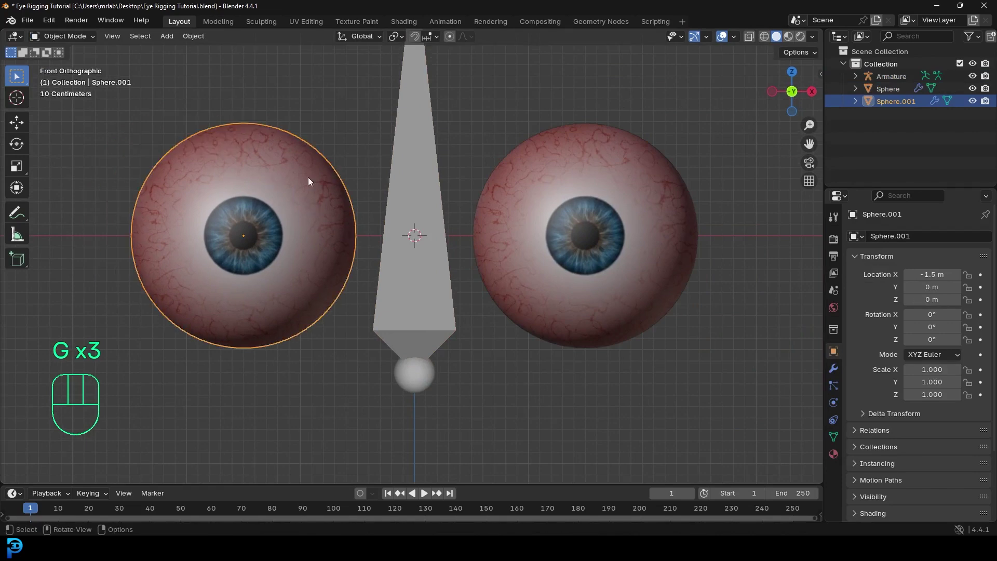
Test-rotate the right eyeball, cancel so it faces front, and bring up the Add menu
left_click(602, 197)
middle_click_drag(602, 198, 525, 201, "shift")
scroll(572, 208, "up", 3)
scroll(602, 203, "down", 3)
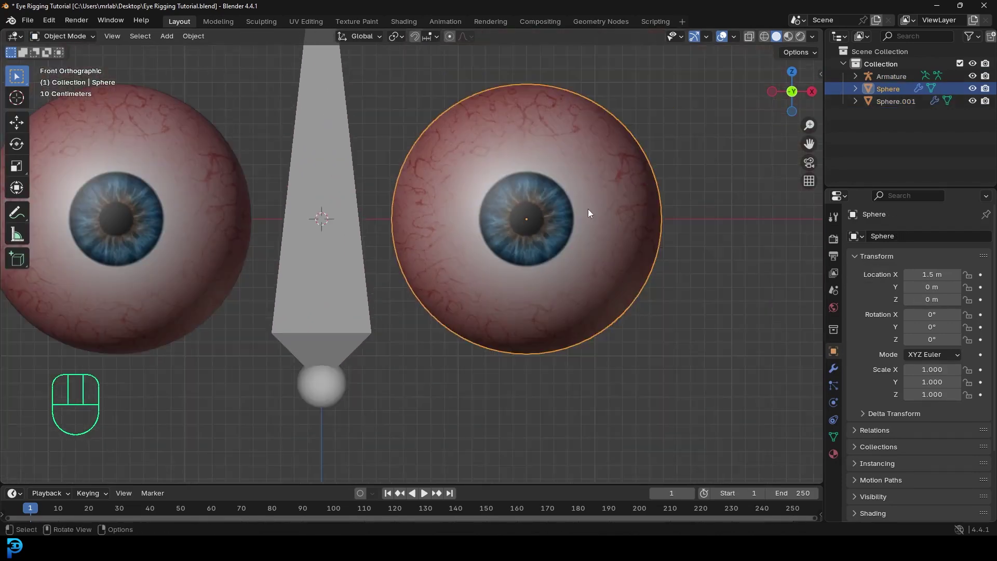
middle_click_drag(590, 212, 563, 239, "shift")
key("r")
key("r")
right_click(626, 260)
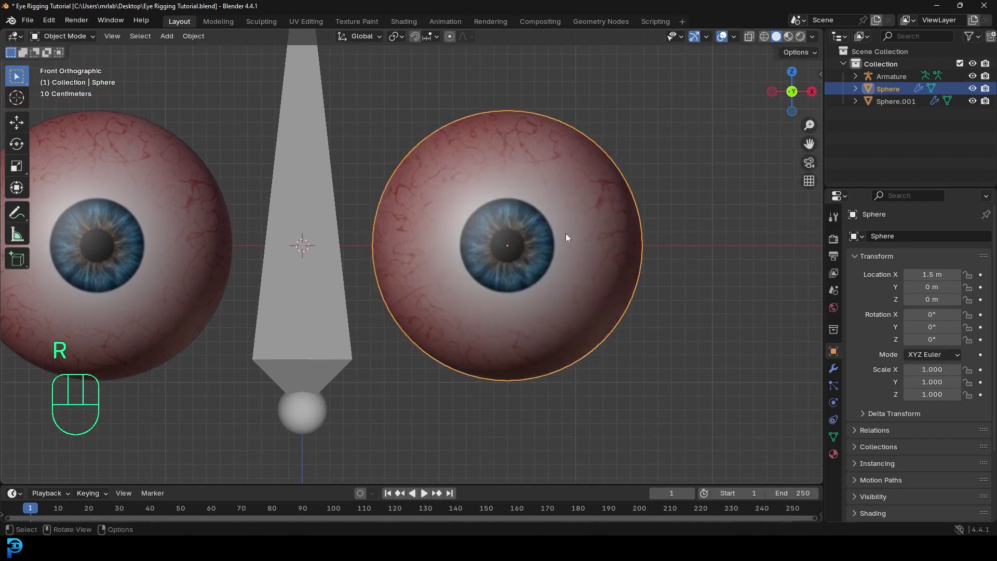
key("shift+a")
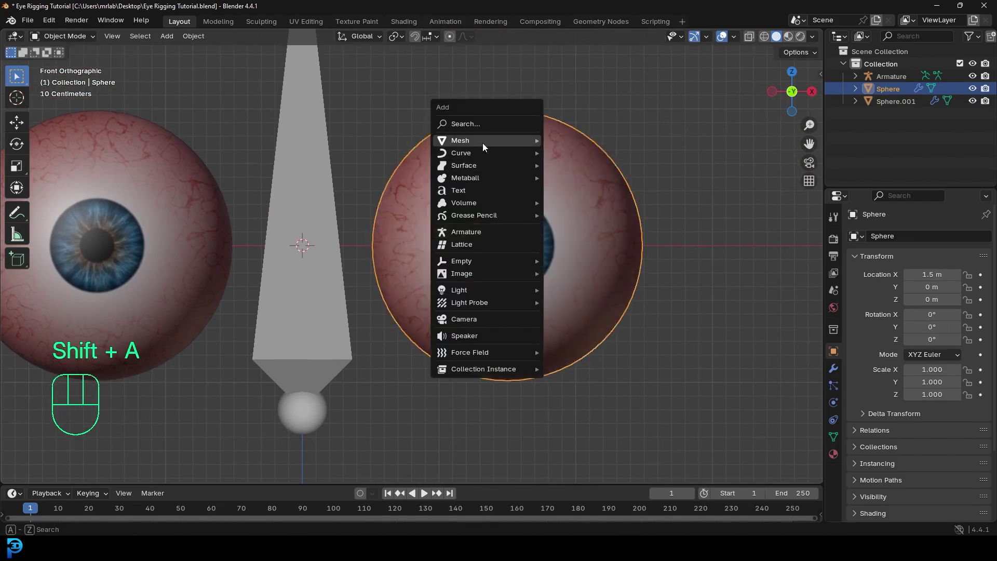
mouse_move(483, 142)
left_click(571, 177)
scroll(334, 231, "down", 4)
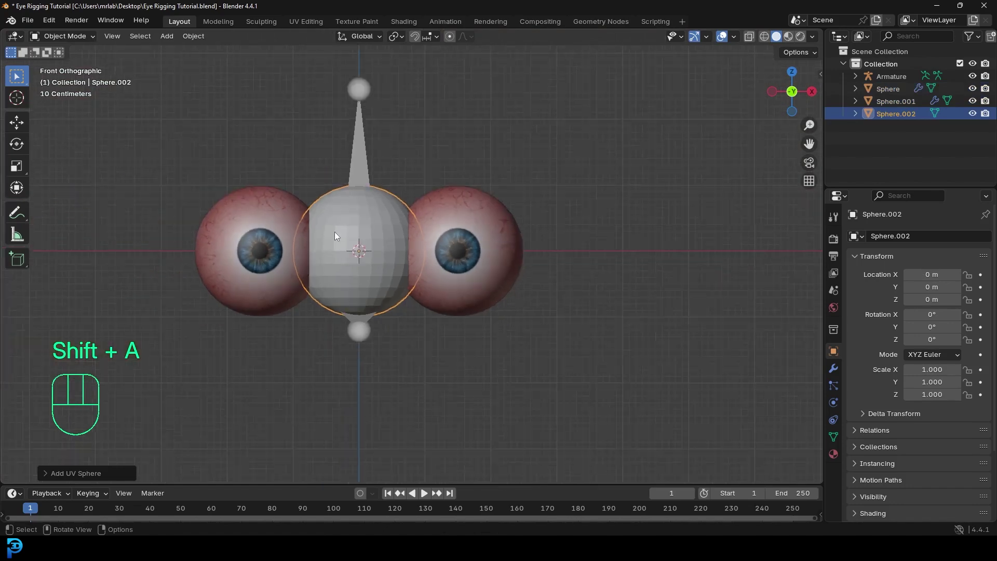
scroll(411, 234, "up", 4)
key("r")
key("r")
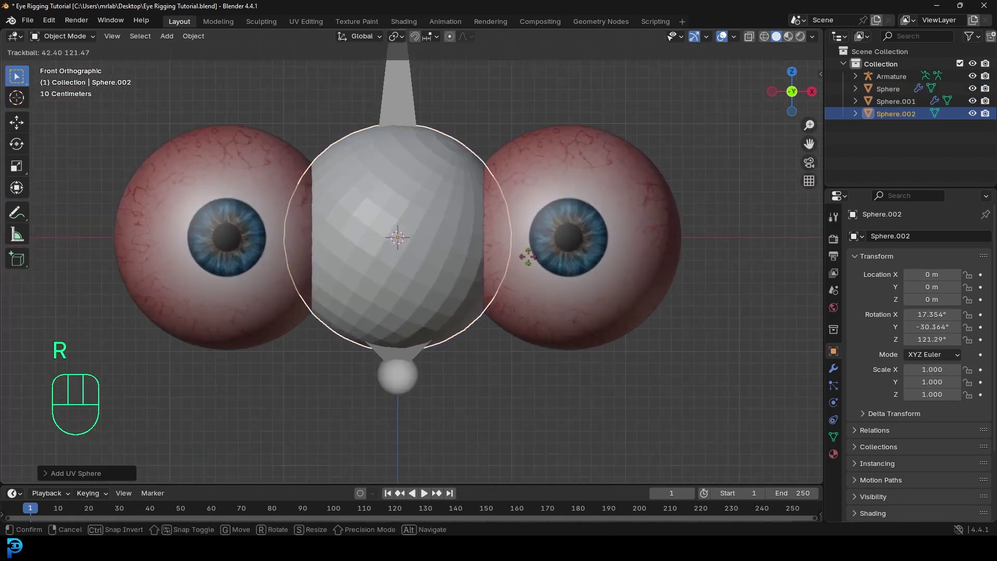
right_click(424, 210)
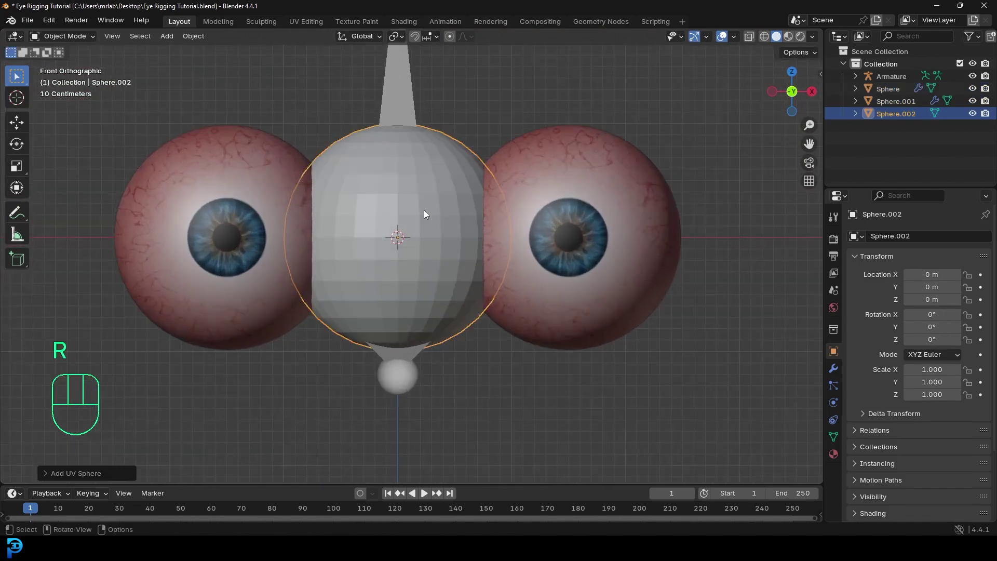
key("Tab")
key("g")
left_click(403, 248)
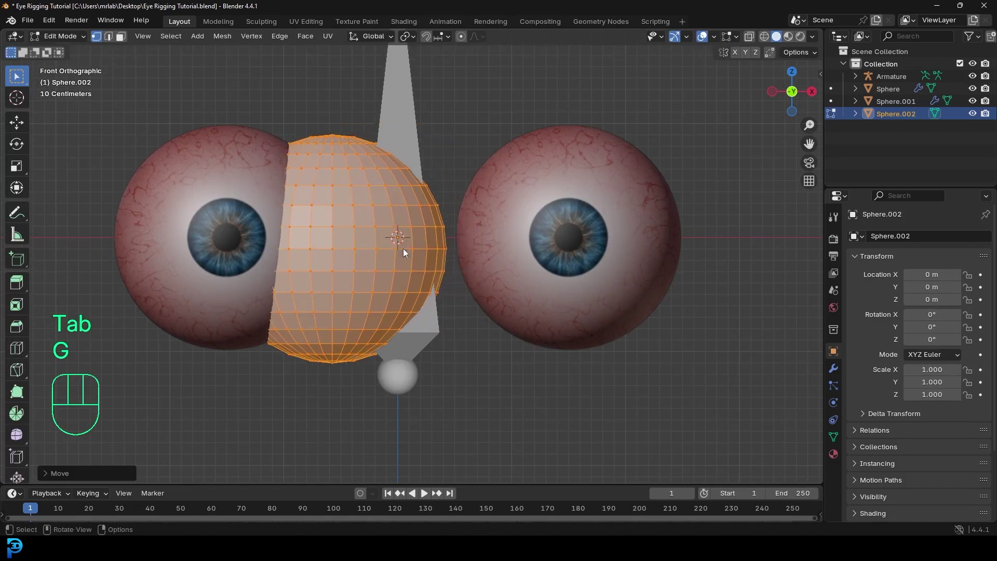
key("Tab")
key("r")
key("r")
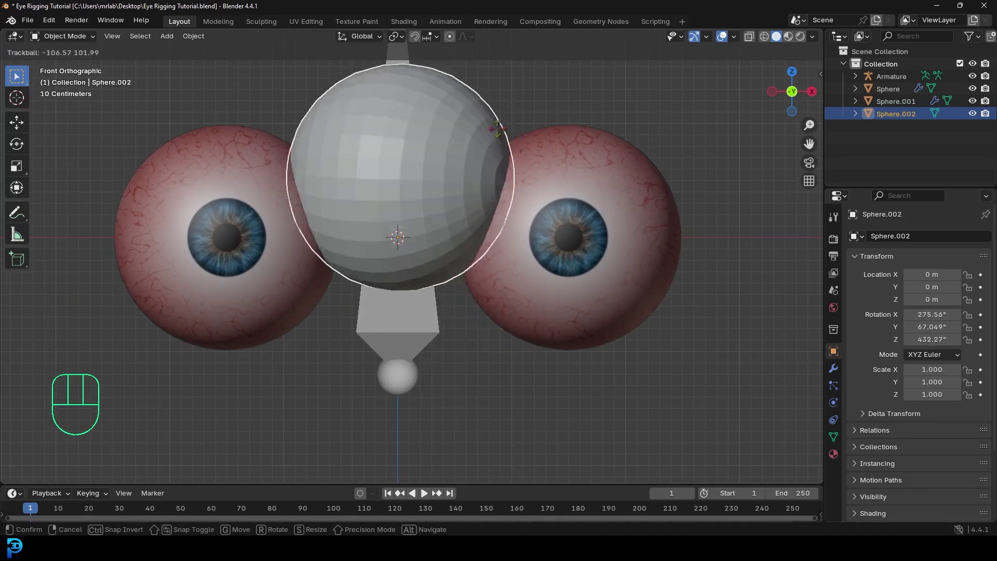
right_click(501, 202)
key("ctrl+z")
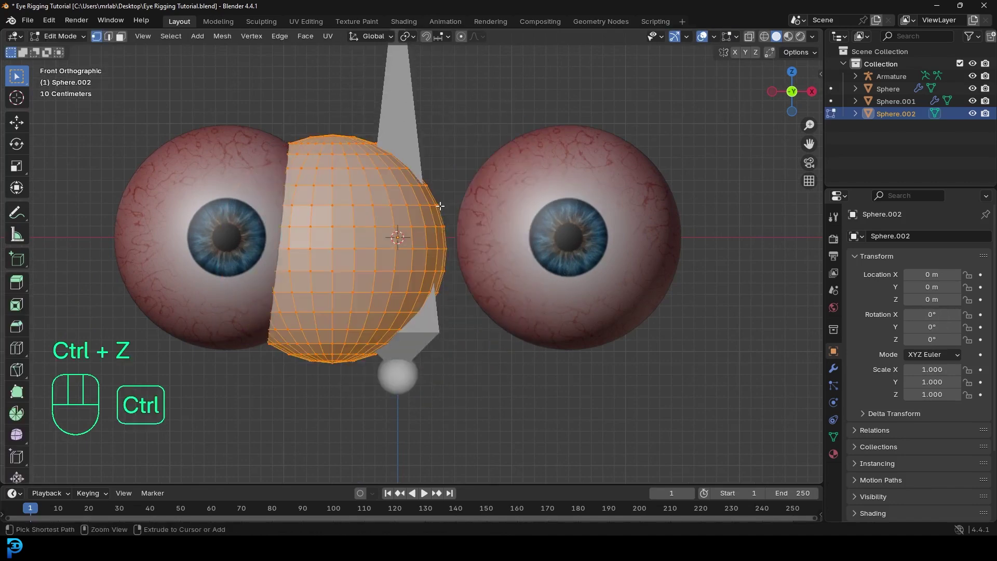
key("ctrl+z")
scroll(398, 245, "up", 2)
key("Tab")
scroll(397, 232, "down", 3)
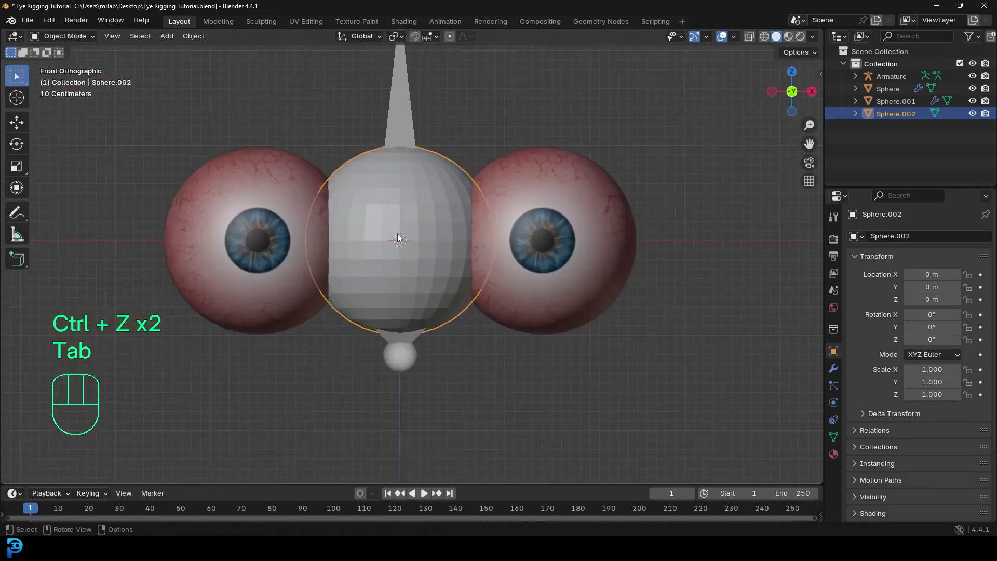
key("x")
left_click(419, 212)
middle_click_drag(525, 193, 457, 208, "shift")
scroll(494, 133, "up", 3)
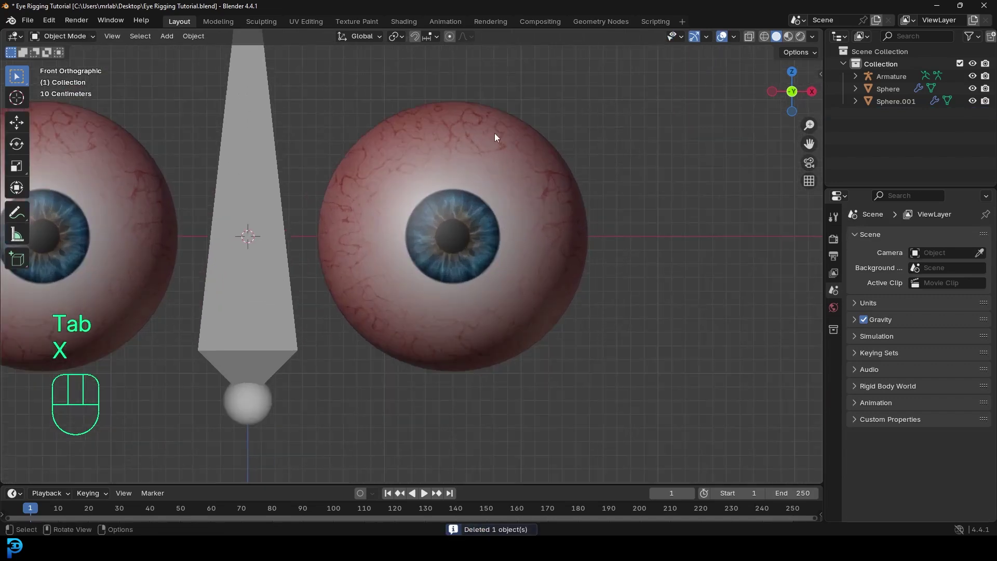
Snap the 3D cursor to the centre of the right eyeball, Sphere, in front view
left_click(484, 124)
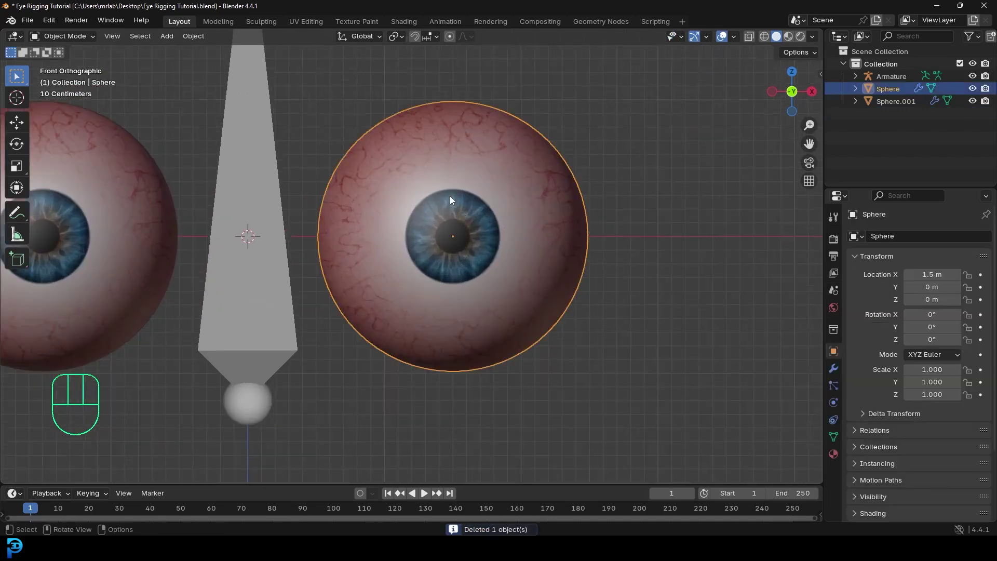
scroll(451, 200, "down", 1)
middle_click_drag(432, 195, 447, 232, "shift")
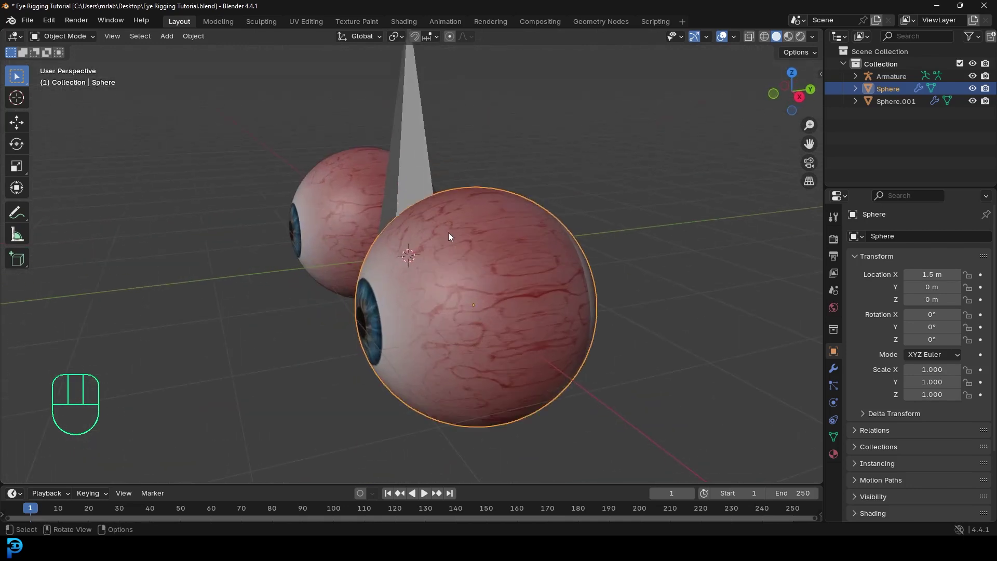
key("KP_1")
middle_click_drag(526, 251, 506, 232, "shift")
key("shift+s")
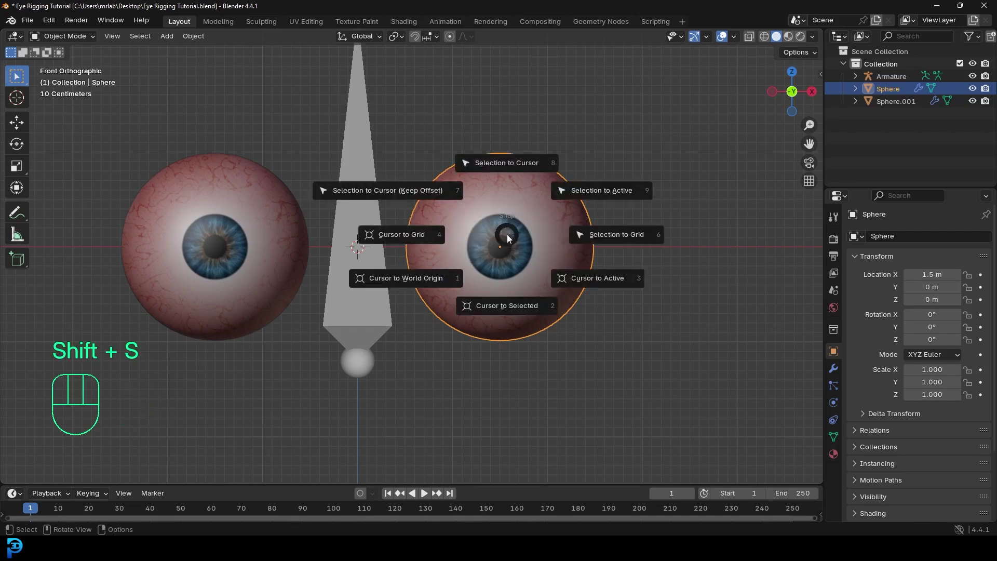
left_click(515, 309)
Check the cursor placement, return to front view, and select the armature
scroll(566, 238, "up", 3)
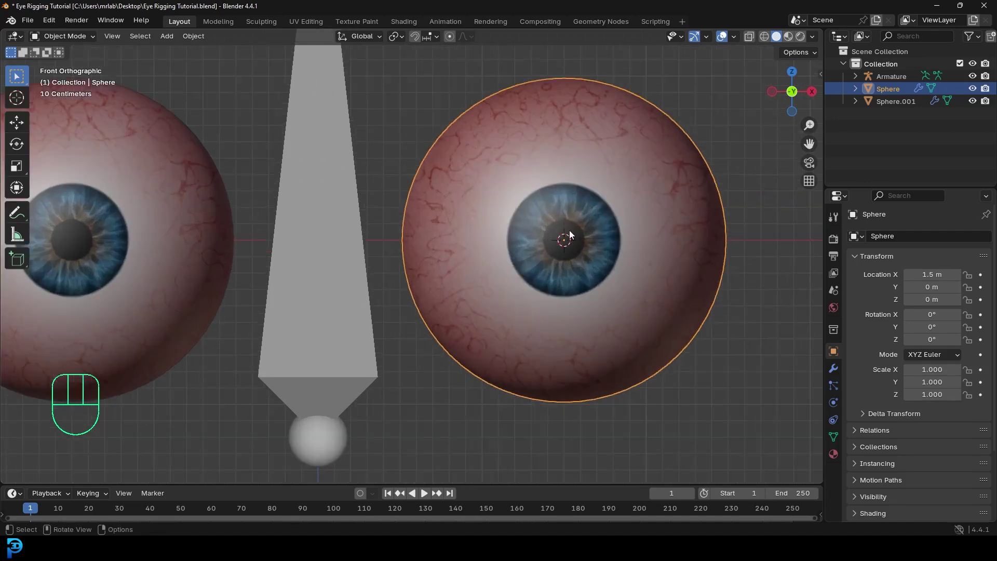
scroll(554, 251, "down", 3)
middle_click_drag(554, 252, 449, 281)
key("KP_1")
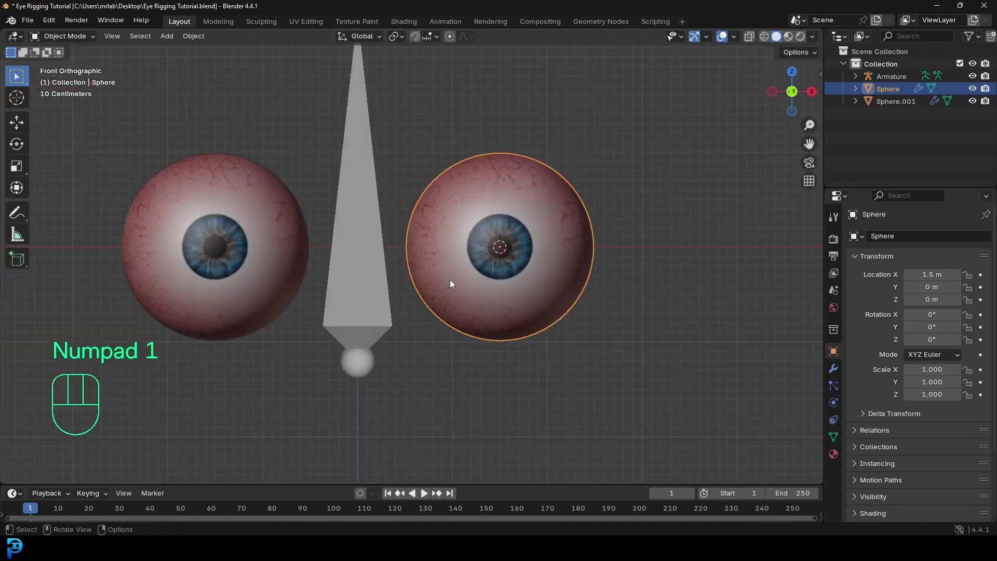
left_click(361, 154)
left_click(70, 36)
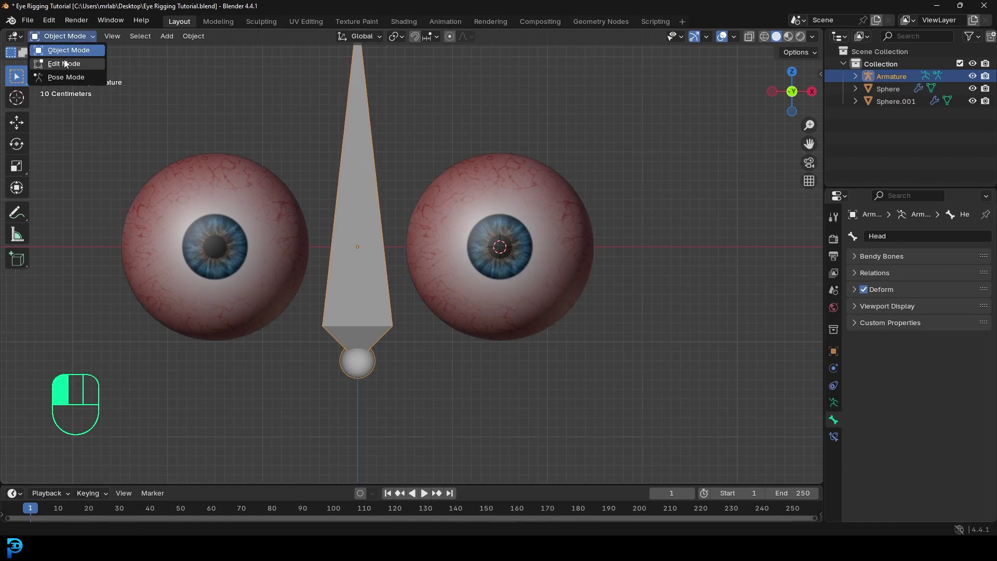
In Edit Mode, add a bone at the cursor and briefly check it in wireframe shading
left_click(64, 61)
scroll(540, 250, "down", 2)
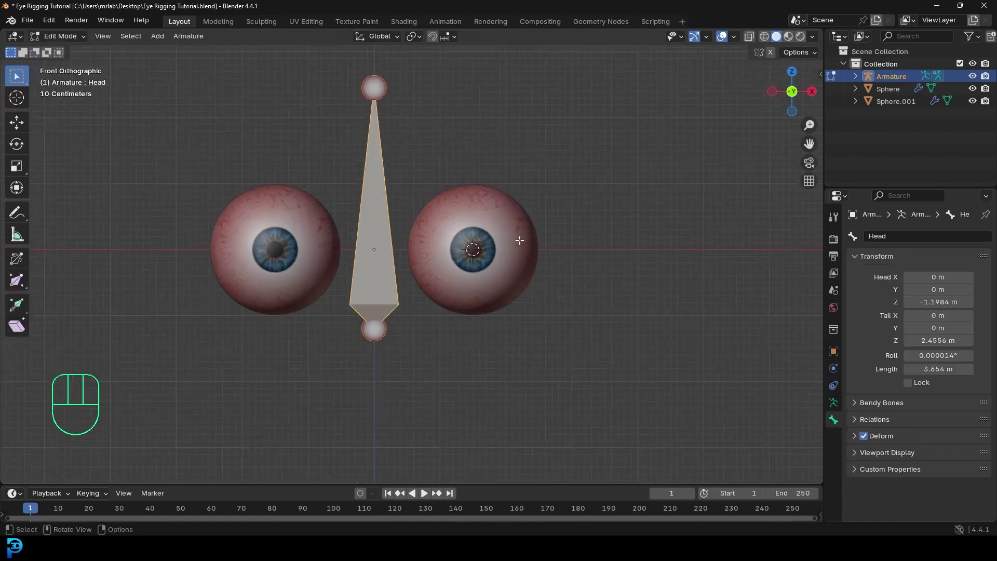
key("shift+a")
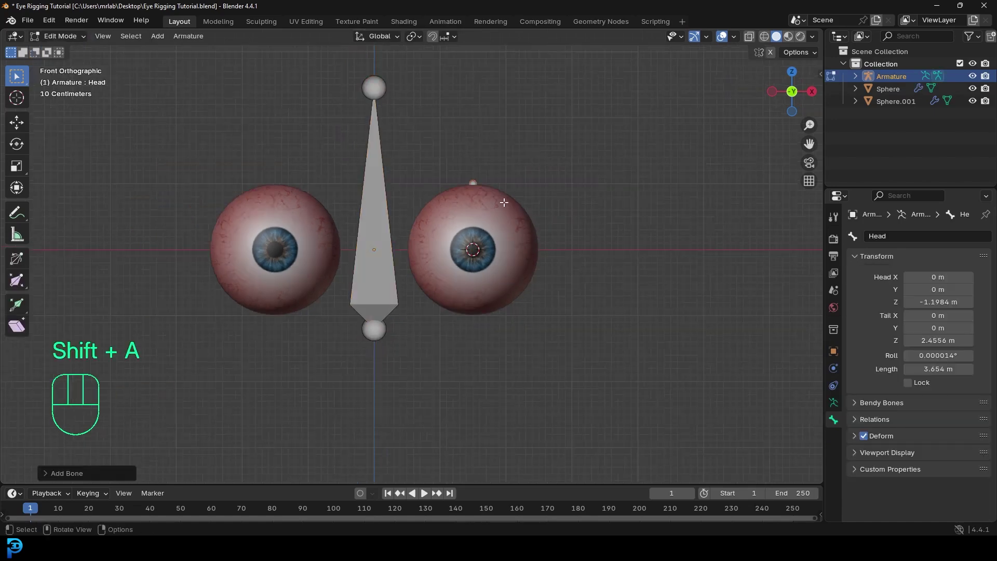
scroll(509, 203, "up", 2)
key("z")
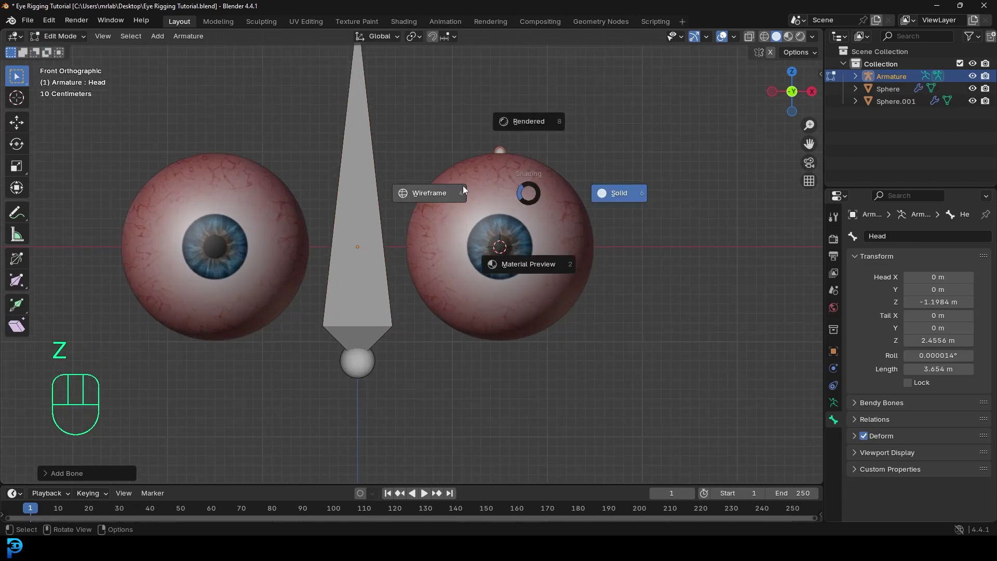
left_click(446, 192)
key("z")
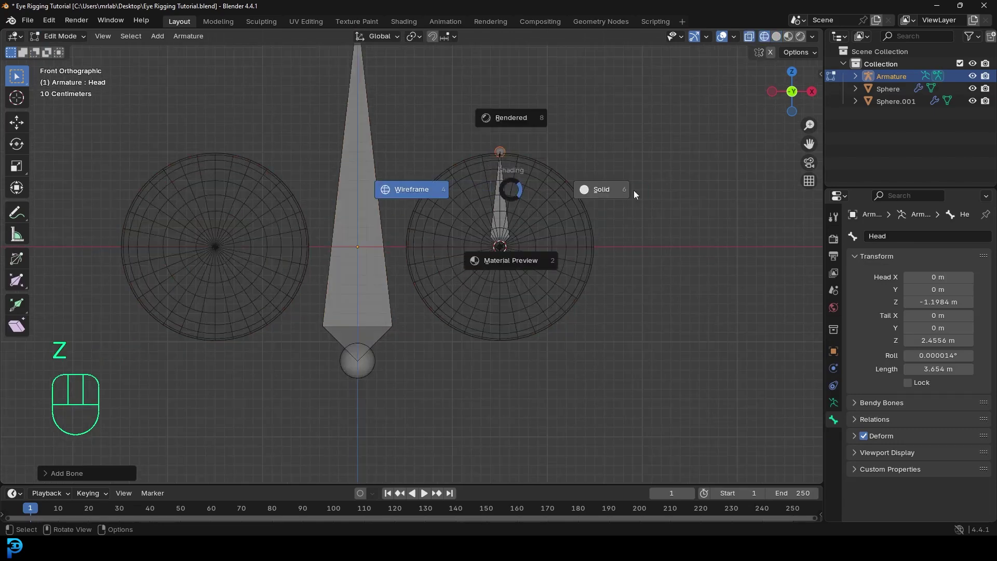
left_click(634, 190)
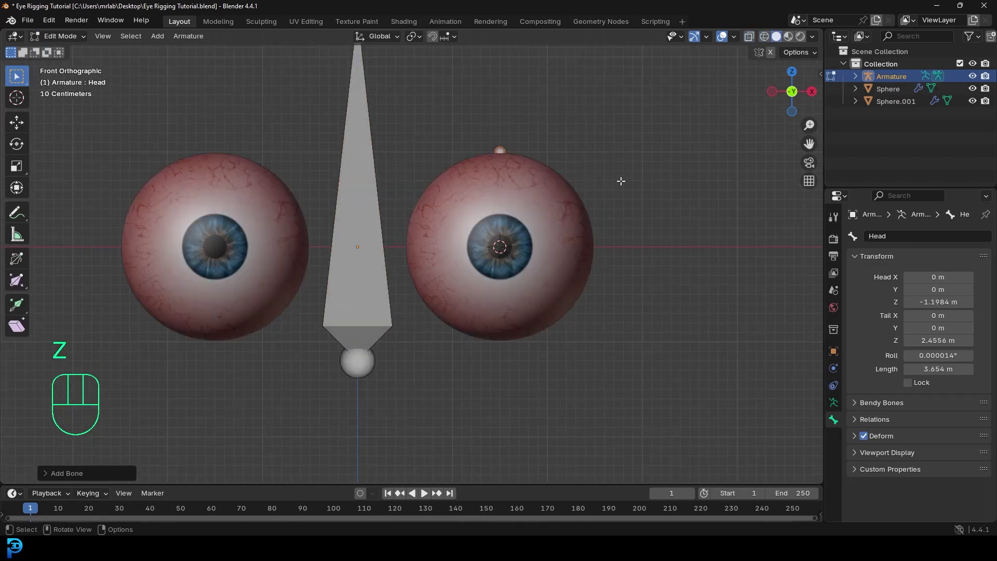
Enable In Front in the armature's Viewport Display and start raising the new bone's tail along Z
left_click(834, 403)
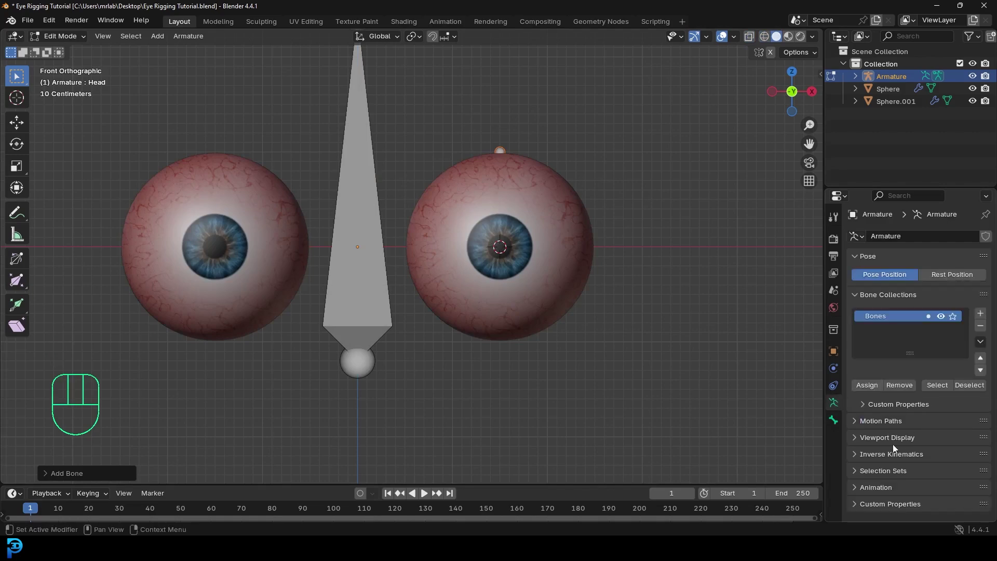
left_click(865, 439)
scroll(904, 446, "down", 3)
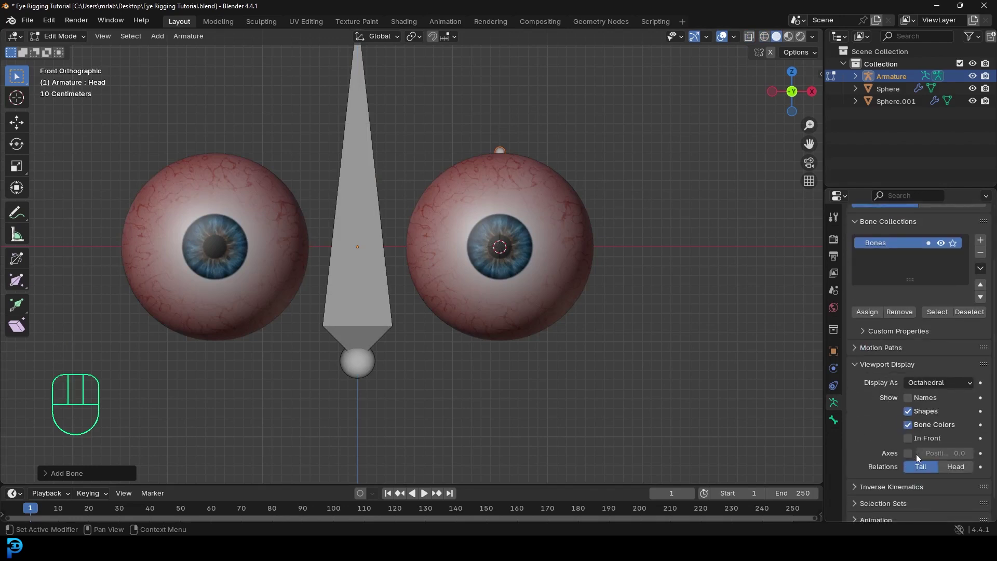
left_click(909, 439)
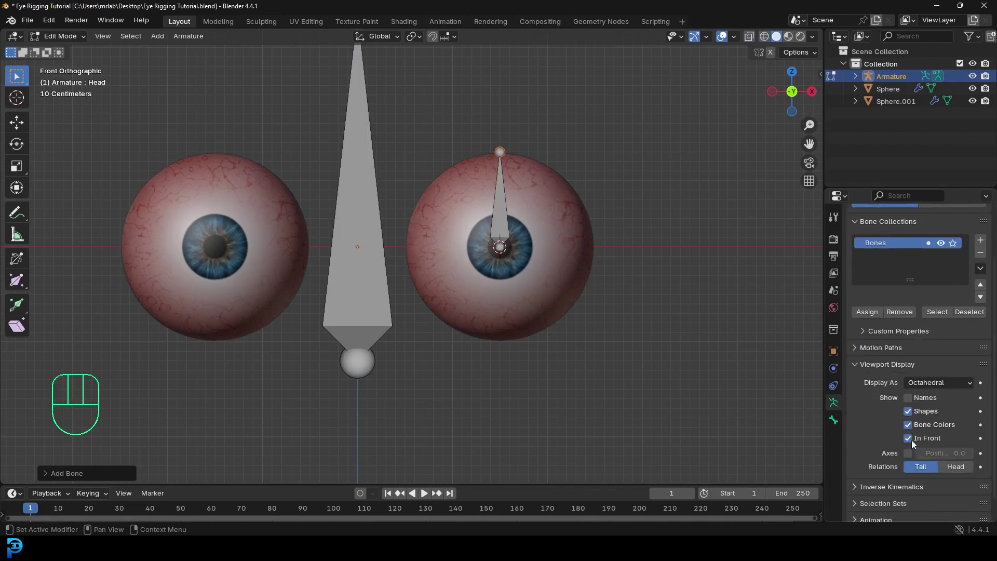
left_click(500, 151)
key("g")
key("z")
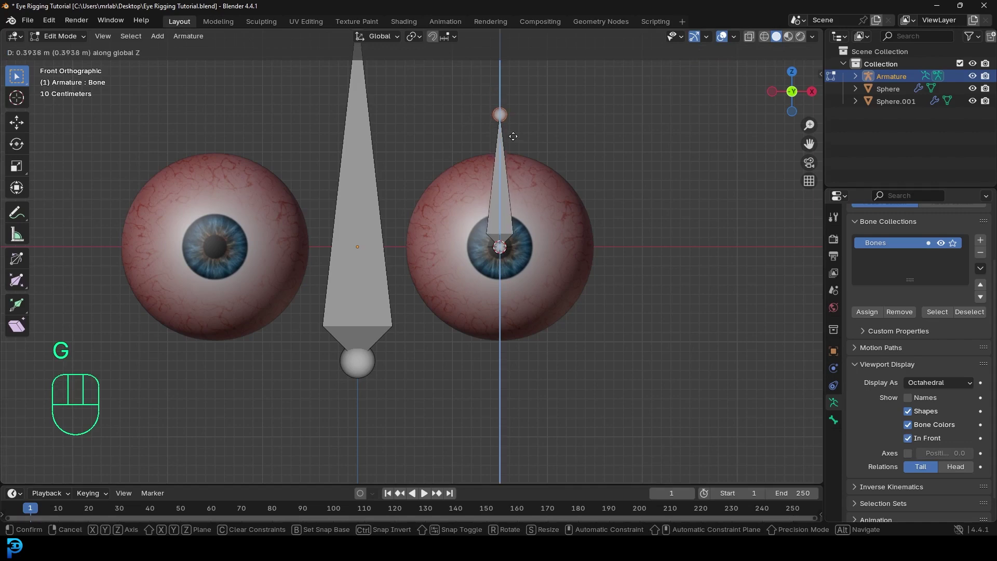
Raise the new eye bone's tail upward along Z above the eyeball
left_click(514, 110)
key("g")
key("z")
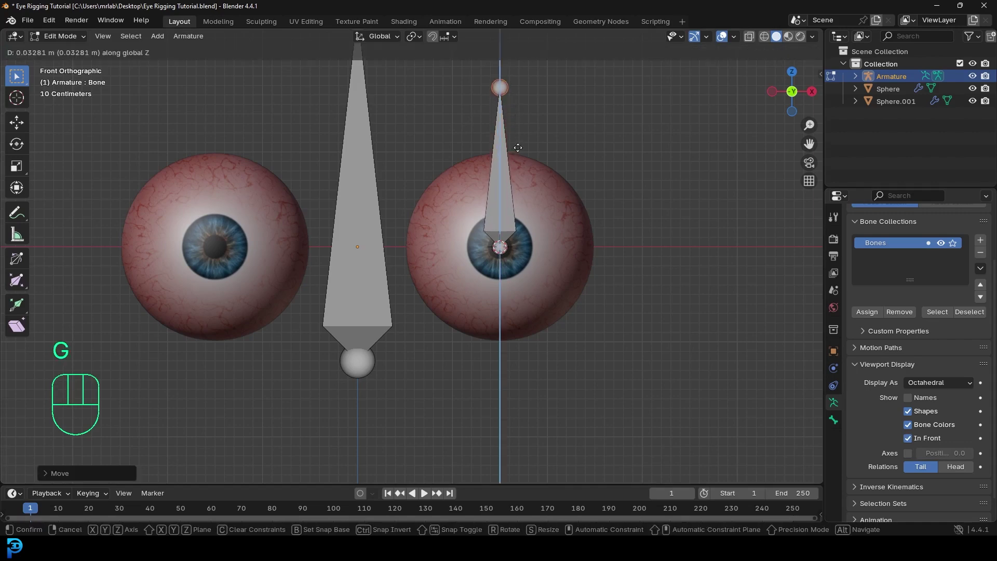
left_click(518, 148)
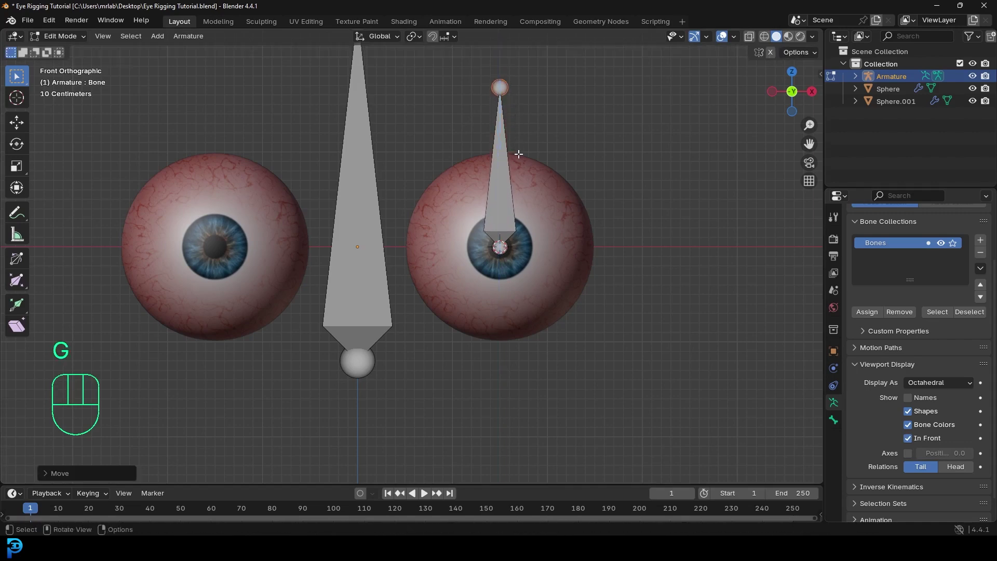
Set the transform pivot point to 3D Cursor and view the selected bone from the right side
left_click(413, 37)
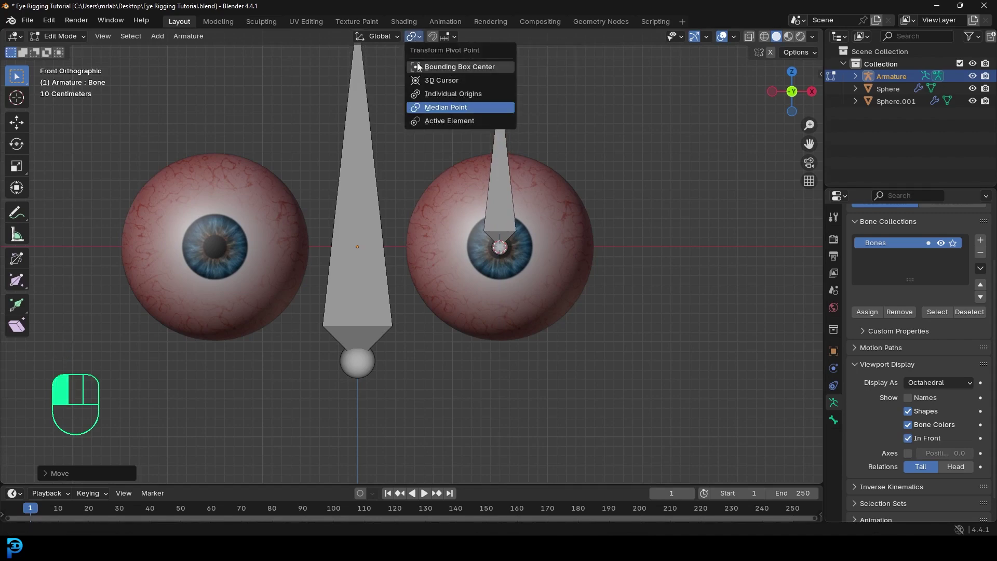
left_click(446, 83)
left_click(507, 161)
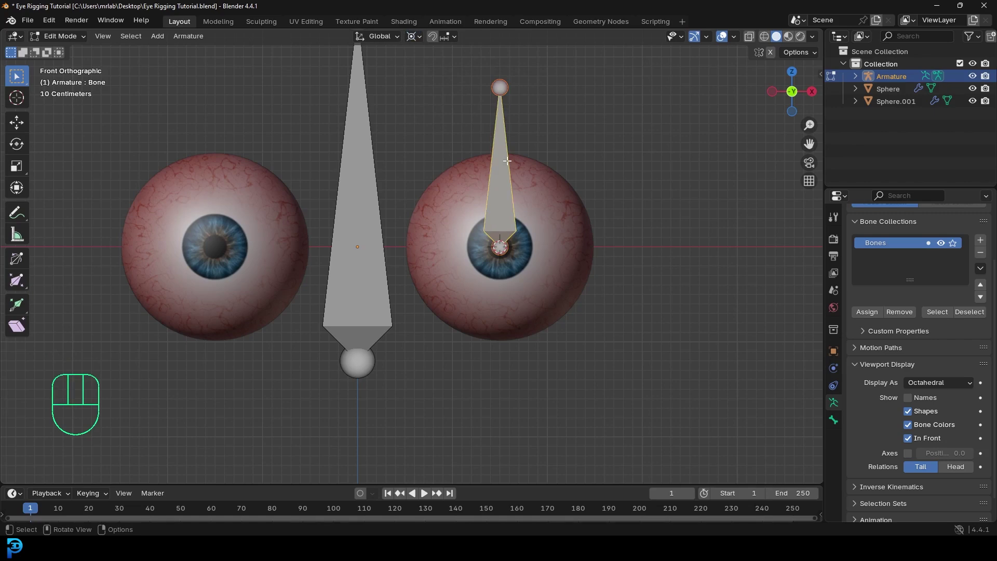
key("KP_3")
middle_click_drag(506, 161, 550, 221, "shift")
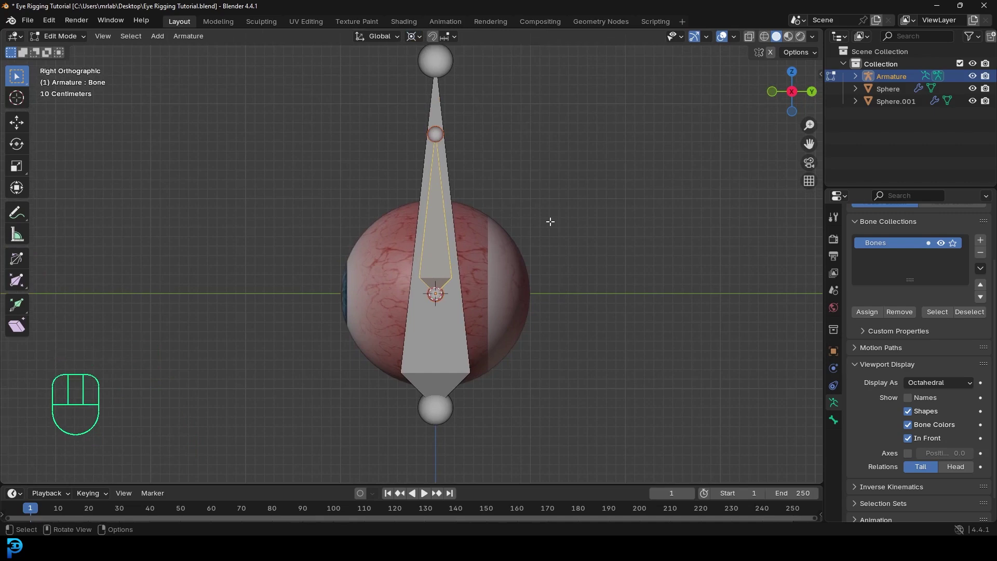
Rotate the eye bone -90° so it points forward through the pupil, then check in perspective
key("r")
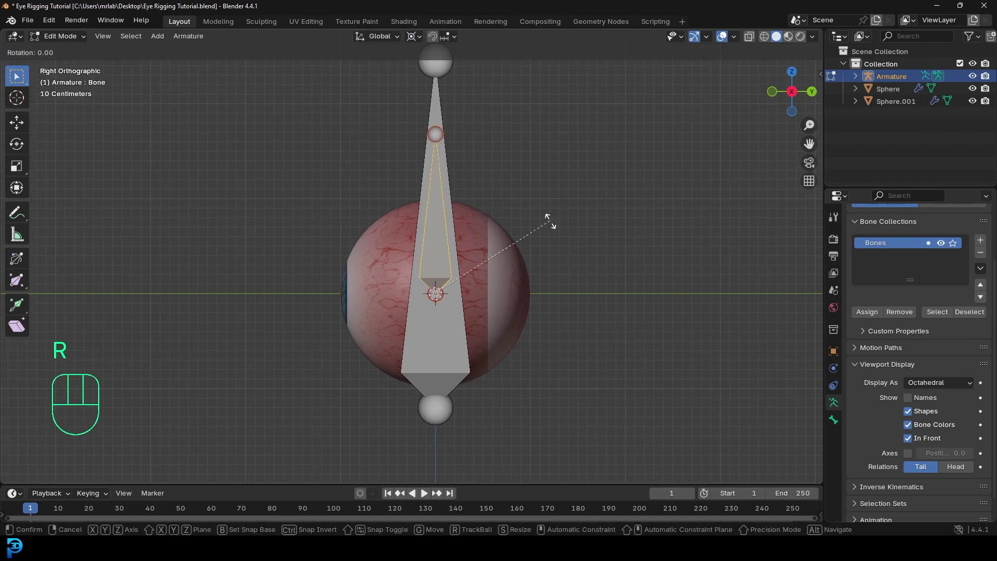
type("-90")
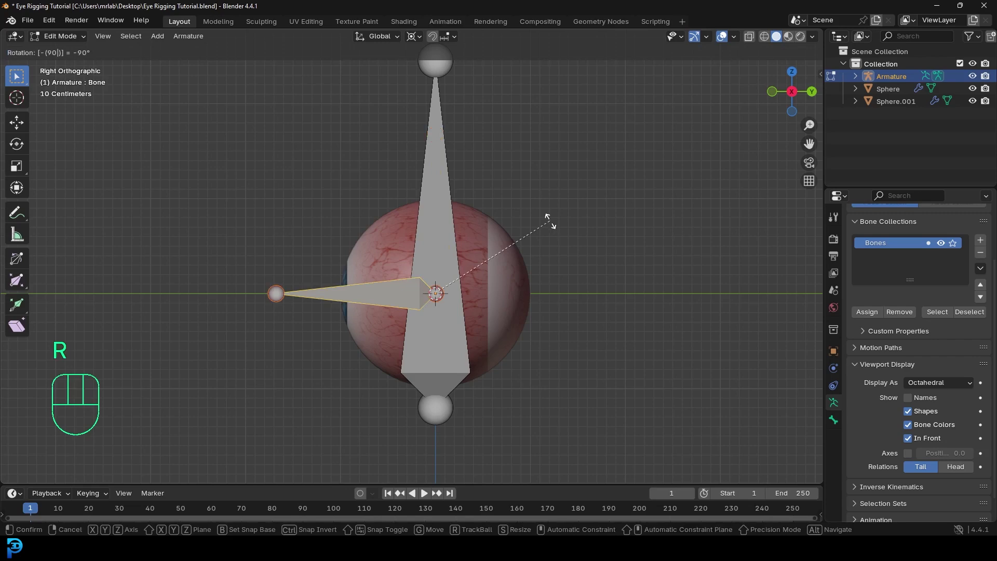
left_click(549, 222)
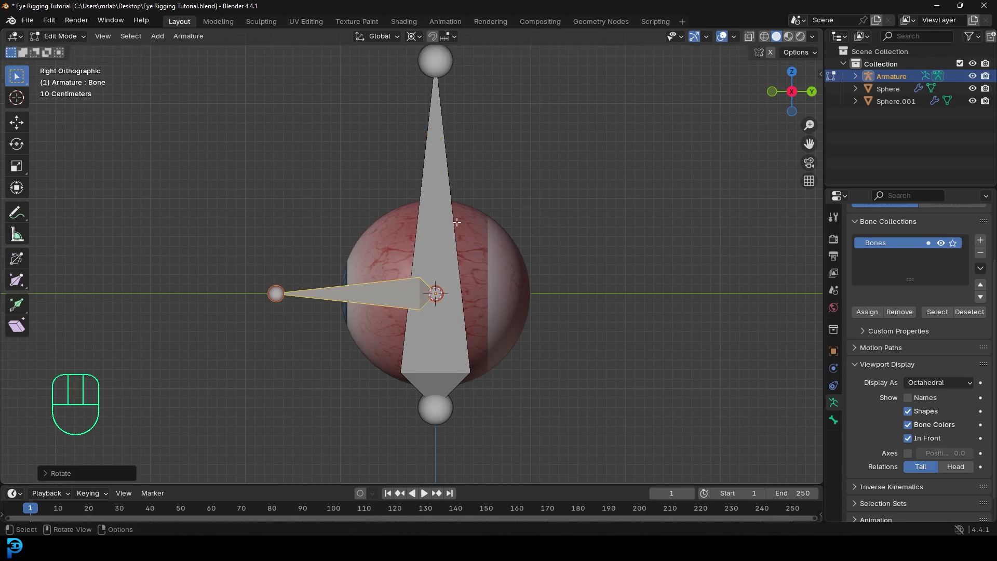
middle_click_drag(446, 193, 447, 275)
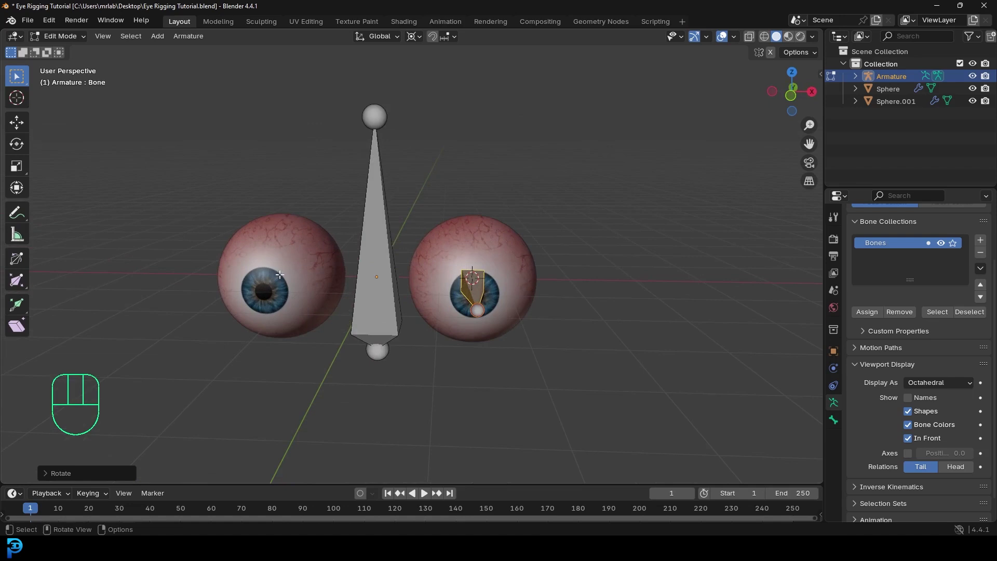
middle_click_drag(477, 285, 494, 249, "shift")
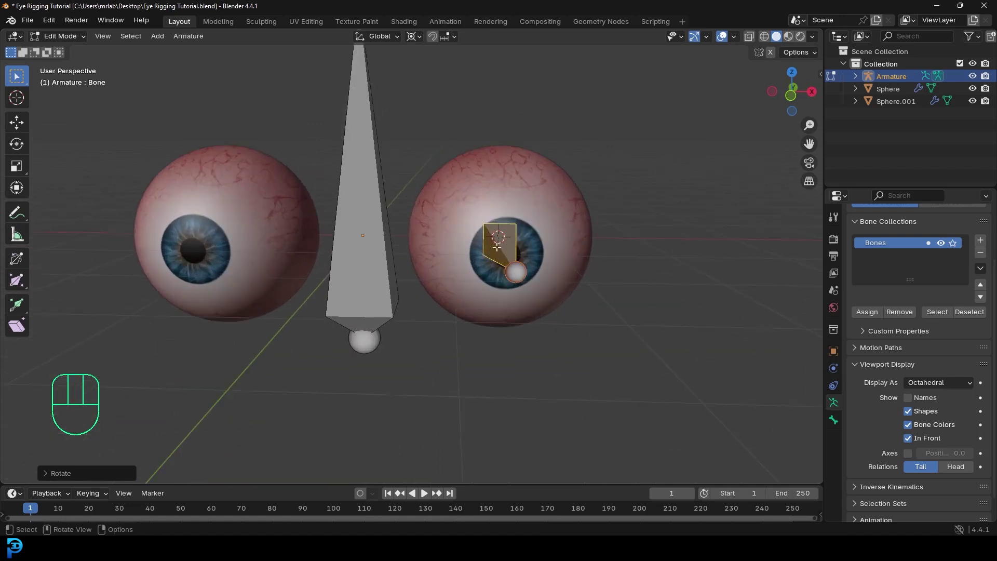
Name the right-eye bone Eye.L in the Bone properties
left_click(833, 420)
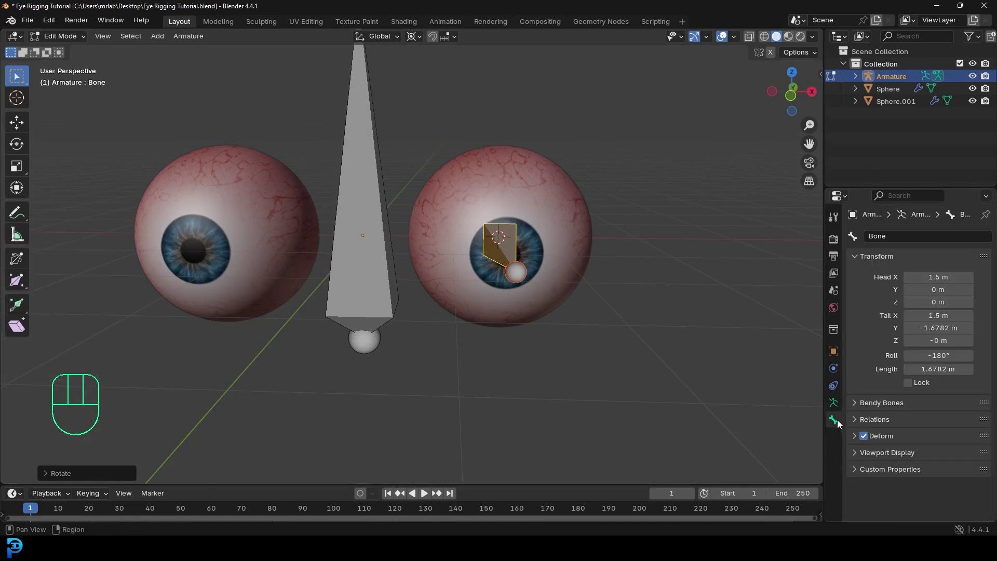
left_click(897, 235)
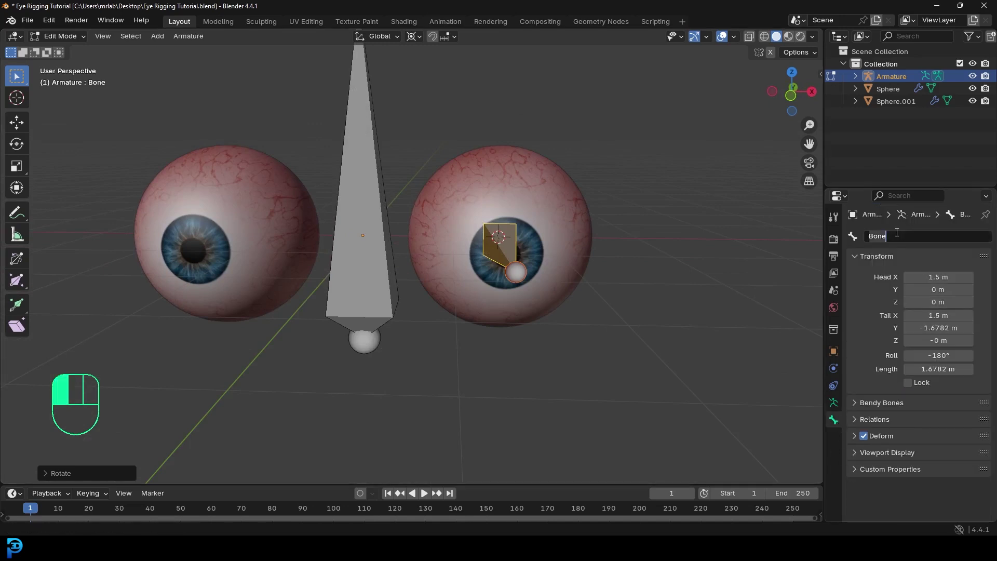
type("Eye.L")
key("Return")
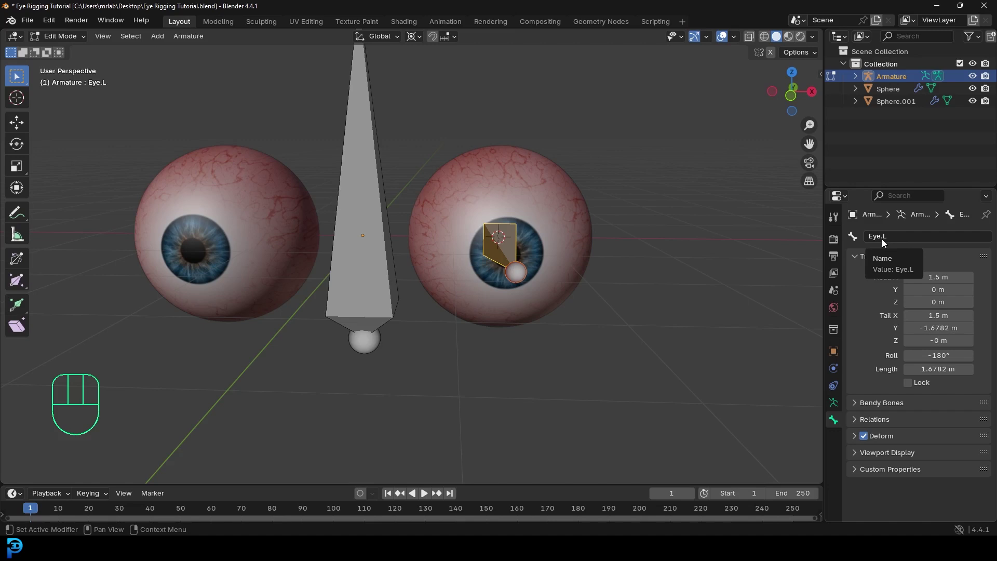
middle_click_drag(645, 223, 429, 280)
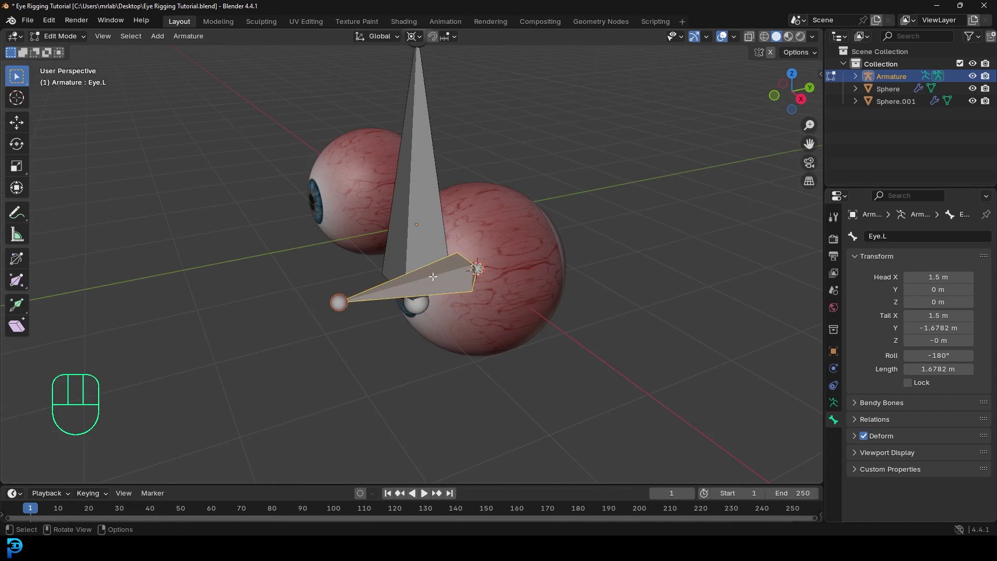
Duplicate the Eye.L bone and move the copy forward along Y in front of the eye
left_click(432, 278)
middle_click_drag(388, 287, 391, 291)
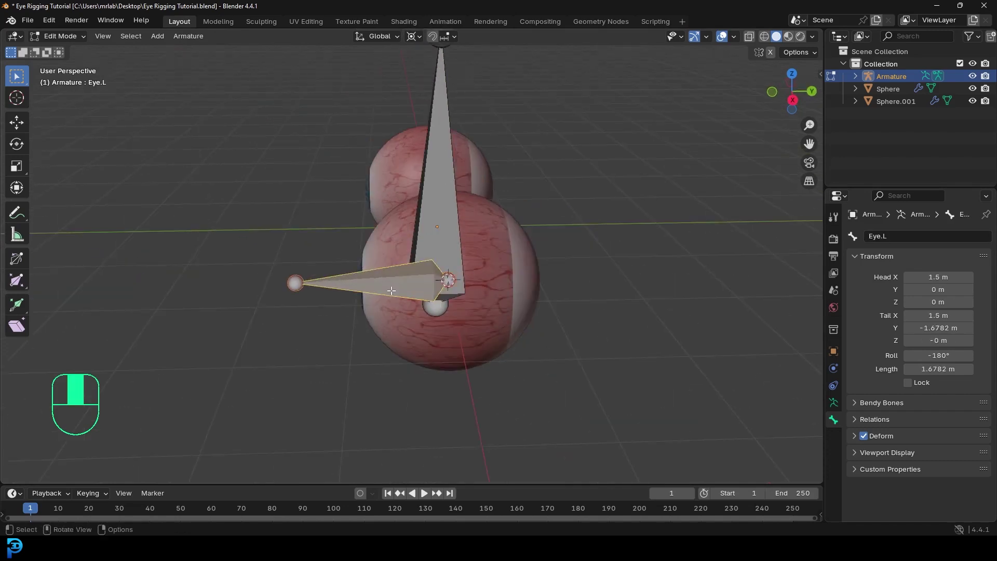
key("shift+d")
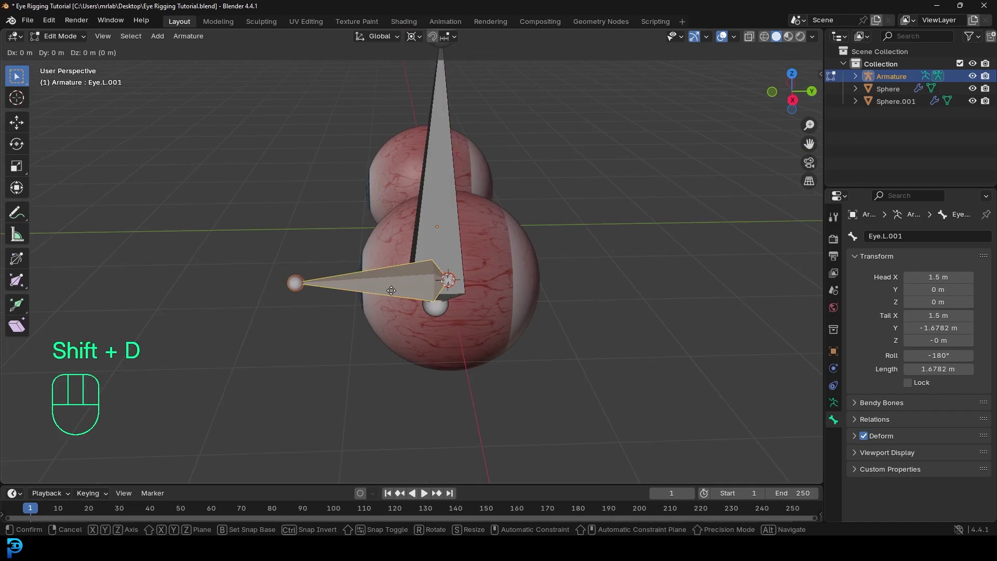
key("y")
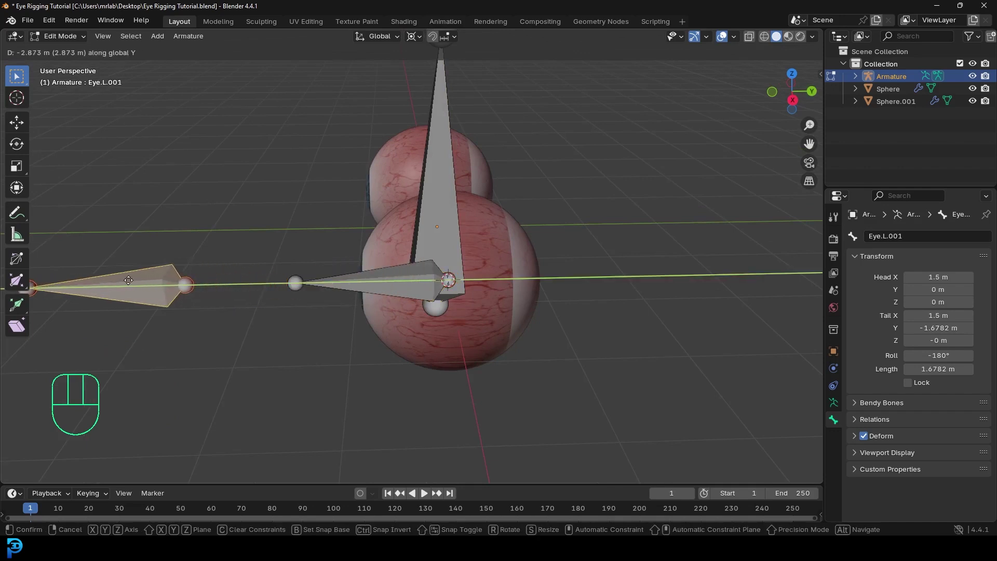
left_click(129, 281)
middle_click_drag(130, 280, 264, 275)
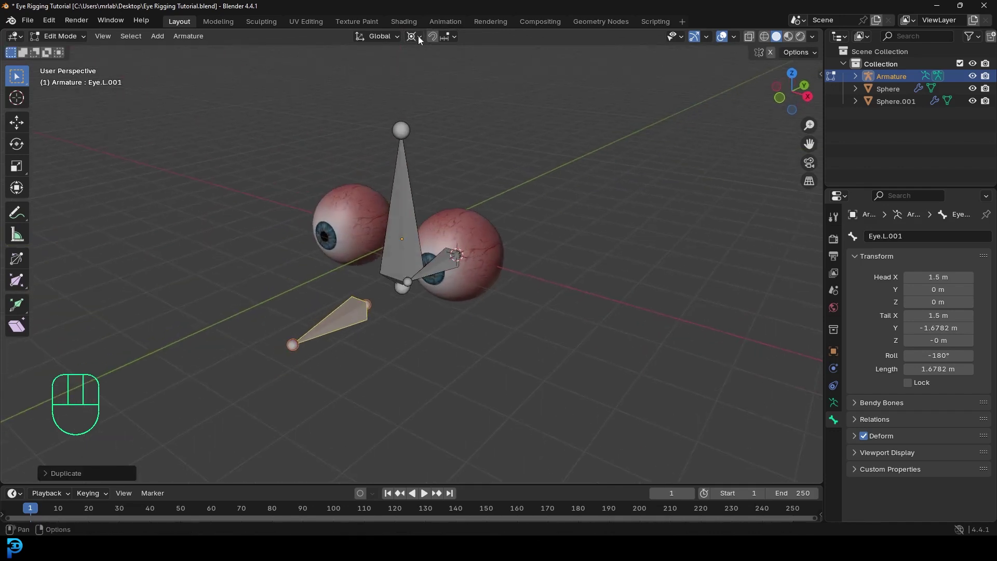
Switch the pivot point to Median Point and scale the duplicate bone down
left_click(419, 36)
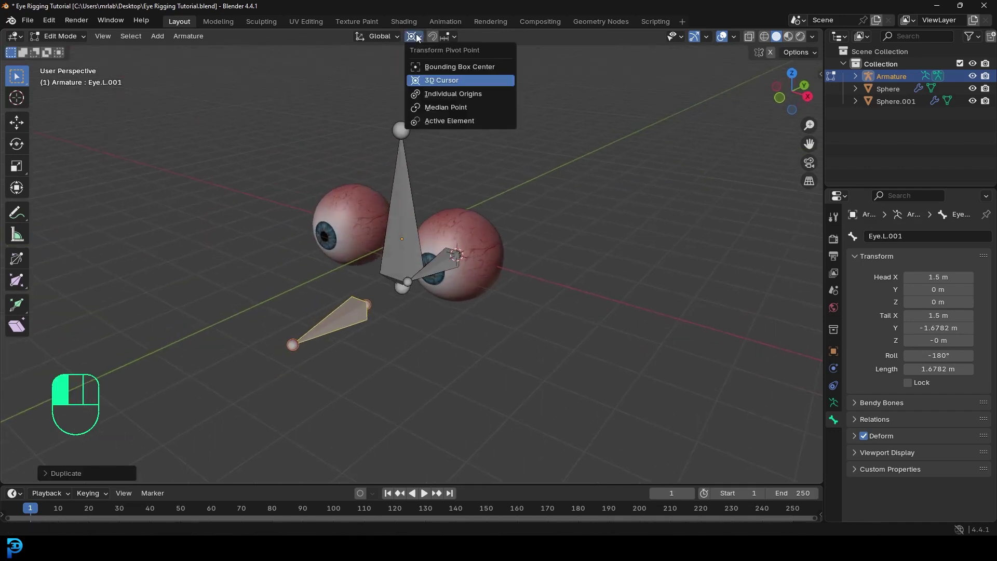
left_click(444, 107)
scroll(511, 377, "up", 2)
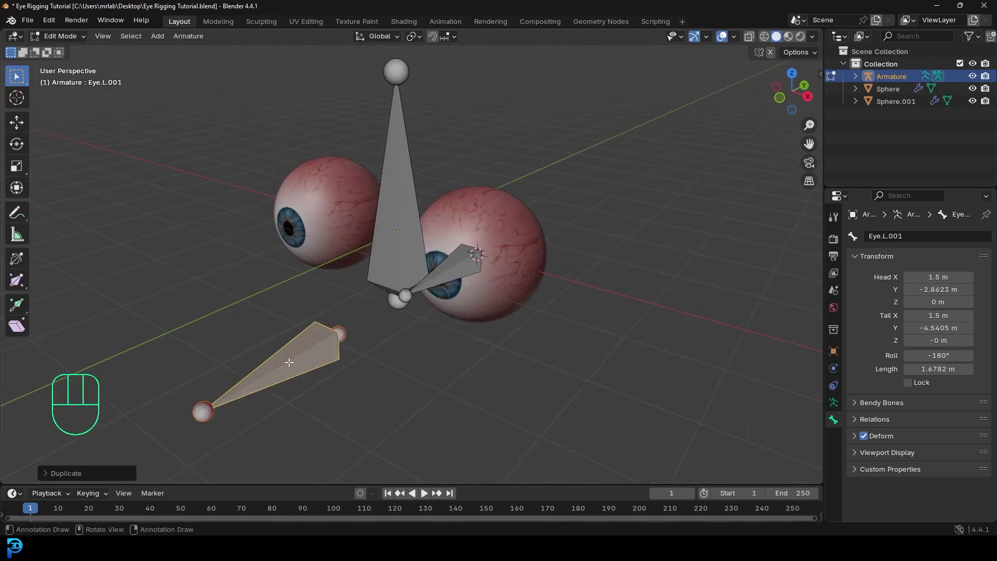
key("s")
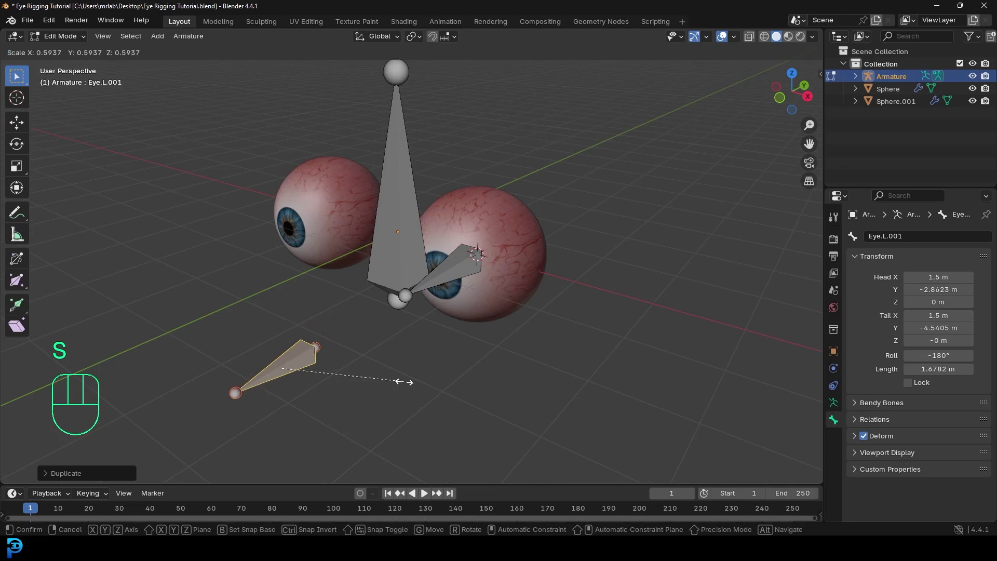
left_click(392, 383)
middle_click_drag(392, 383, 410, 297, "shift")
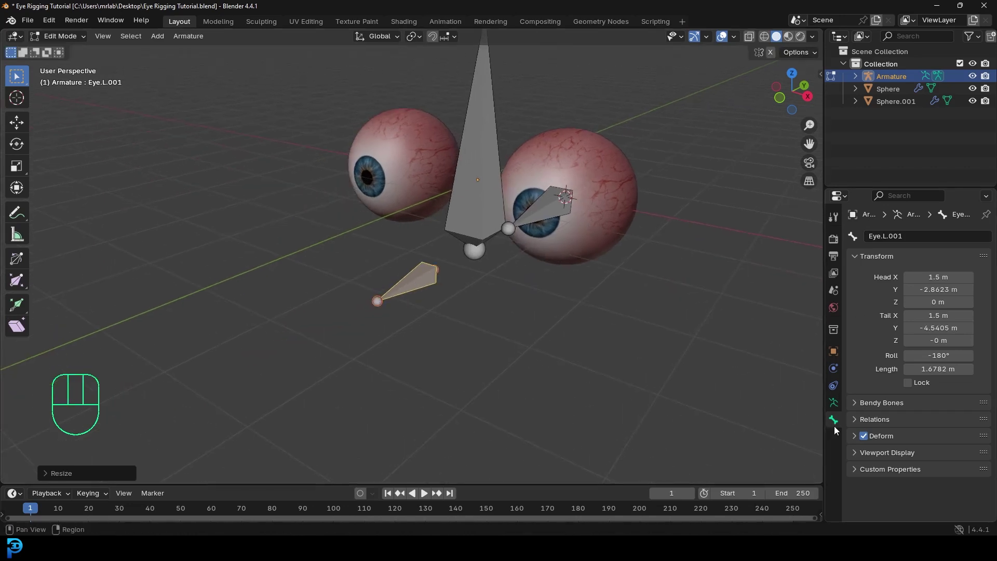
Change the duplicate bone's name from Eye.L.001 to Eye_Look@.L
left_click(897, 235)
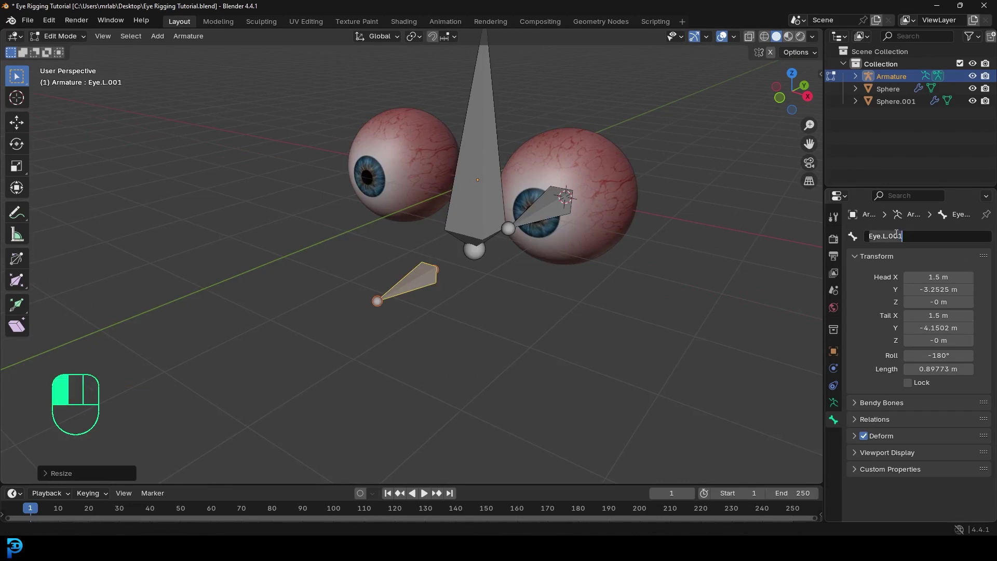
type("Eye_")
key("shift")
type("_L")
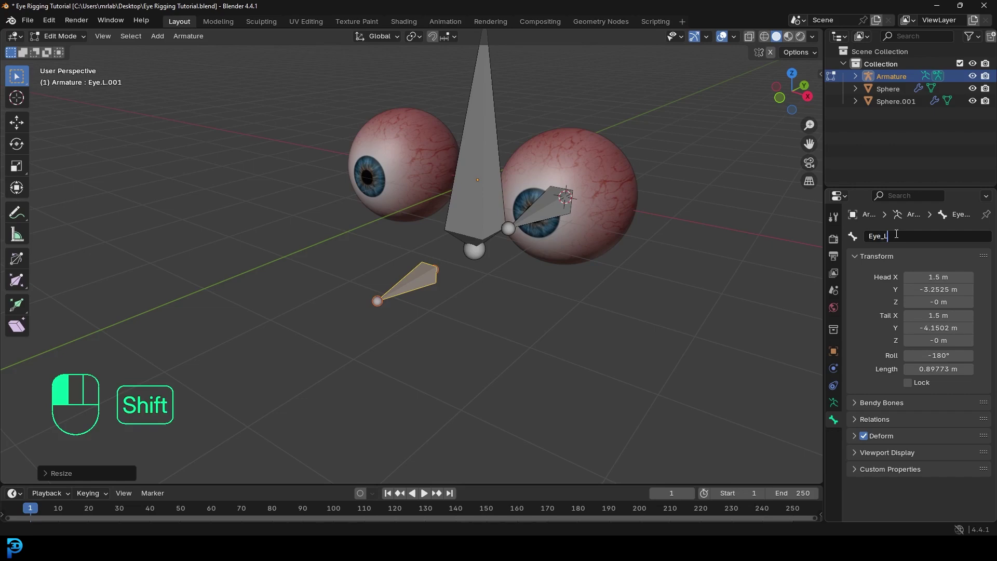
type("ook")
key("shift")
type("@")
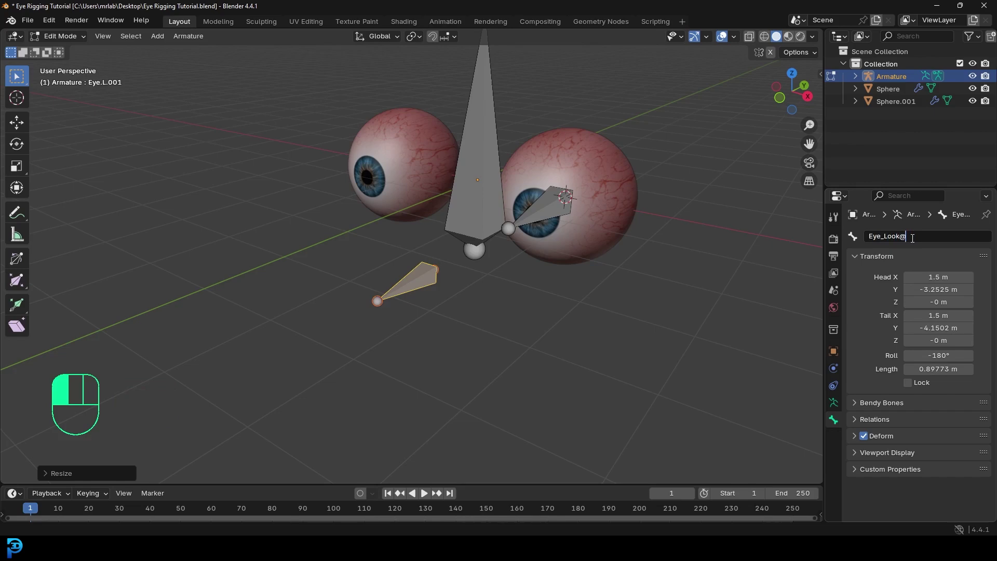
type(".L")
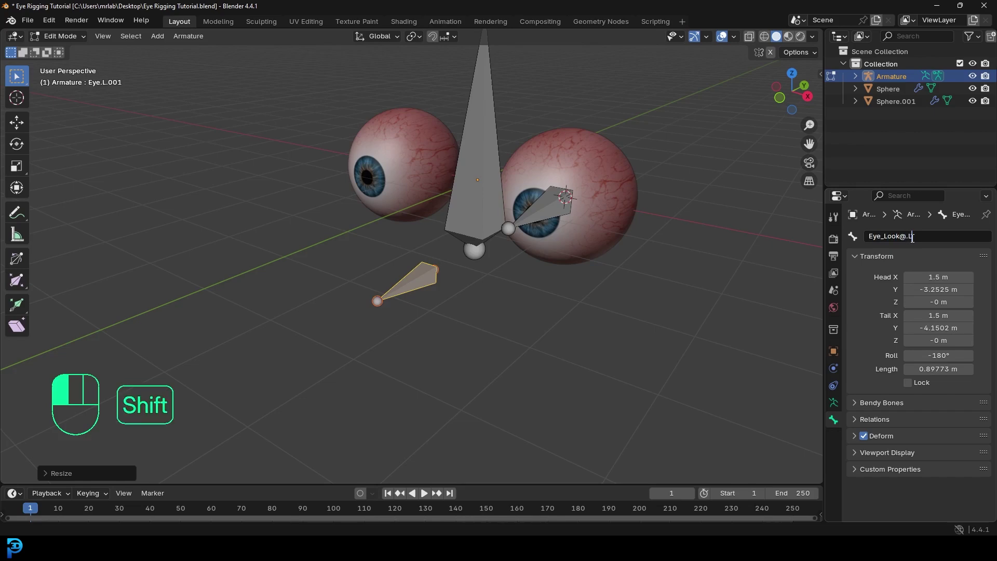
key("Return")
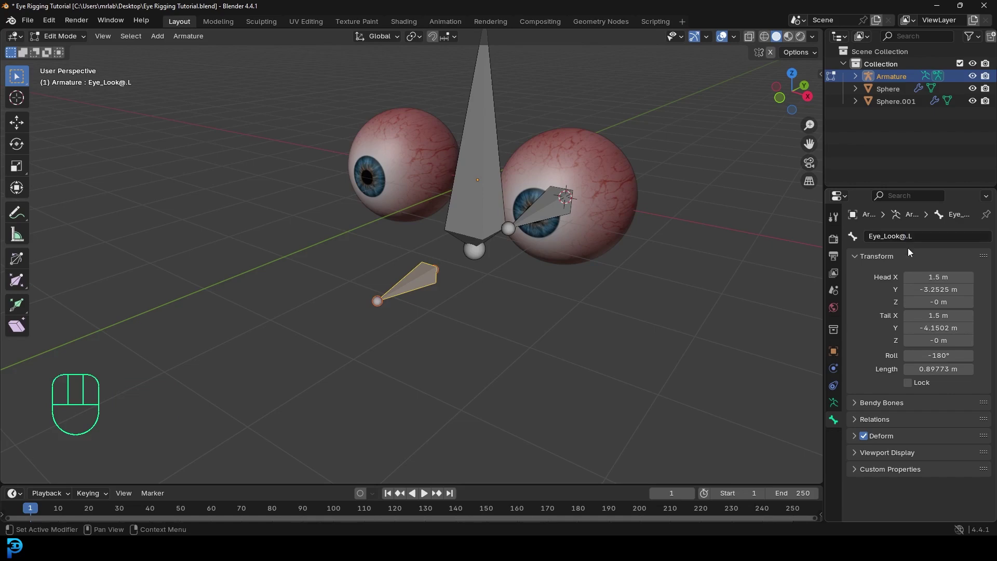
middle_click_drag(520, 228, 481, 250)
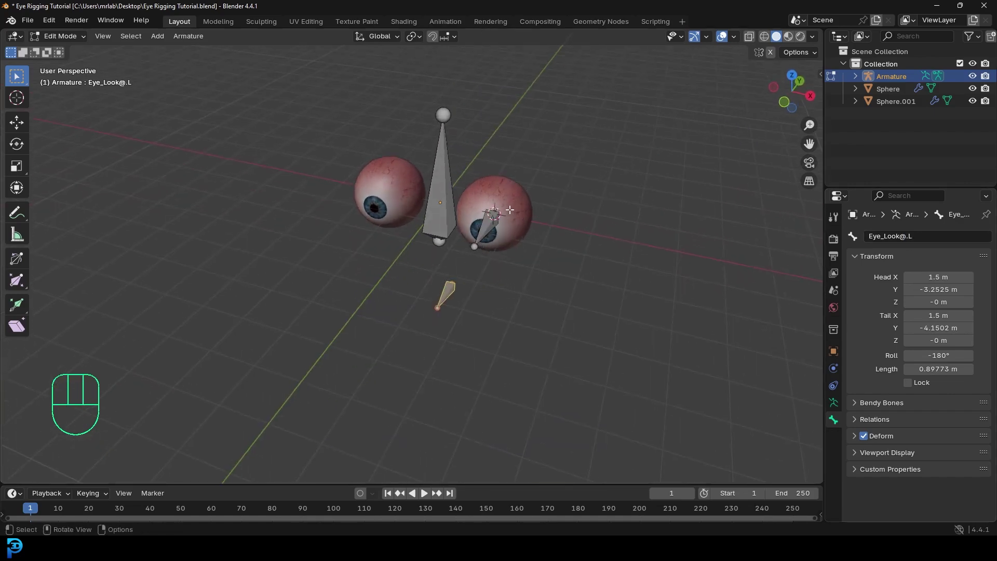
Parent Eye.L to the Head bone with Keep Offset
scroll(493, 215, "up", 3)
left_click(445, 225)
middle_click_drag(446, 225, 443, 223)
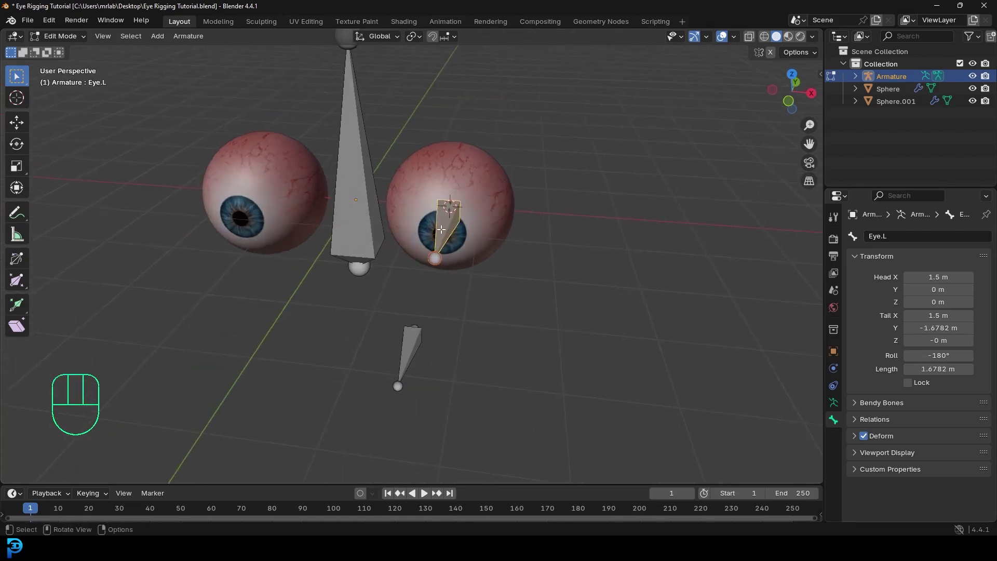
left_click(358, 163, "shift")
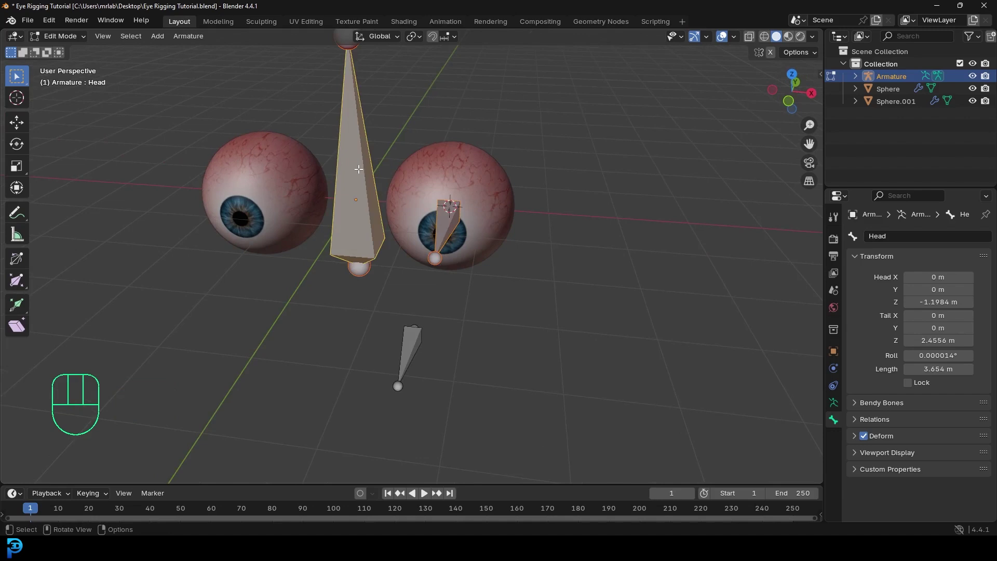
key("ctrl+p")
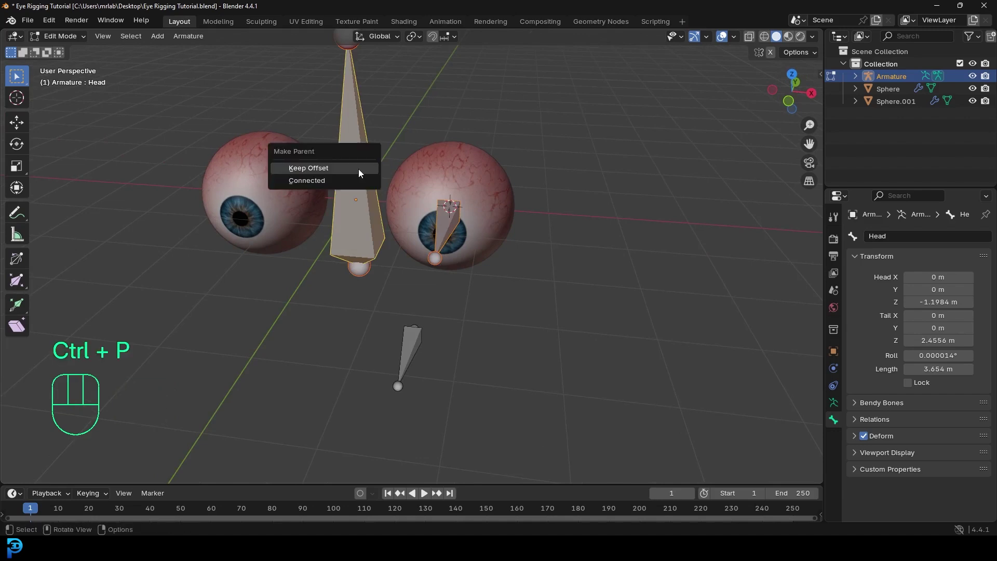
left_click(308, 168)
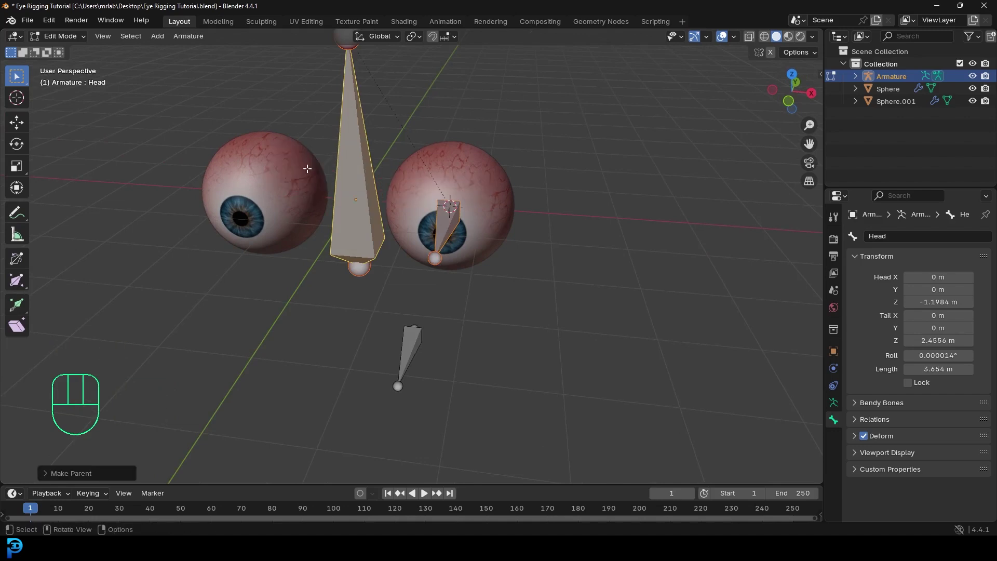
scroll(450, 237, "down", 2)
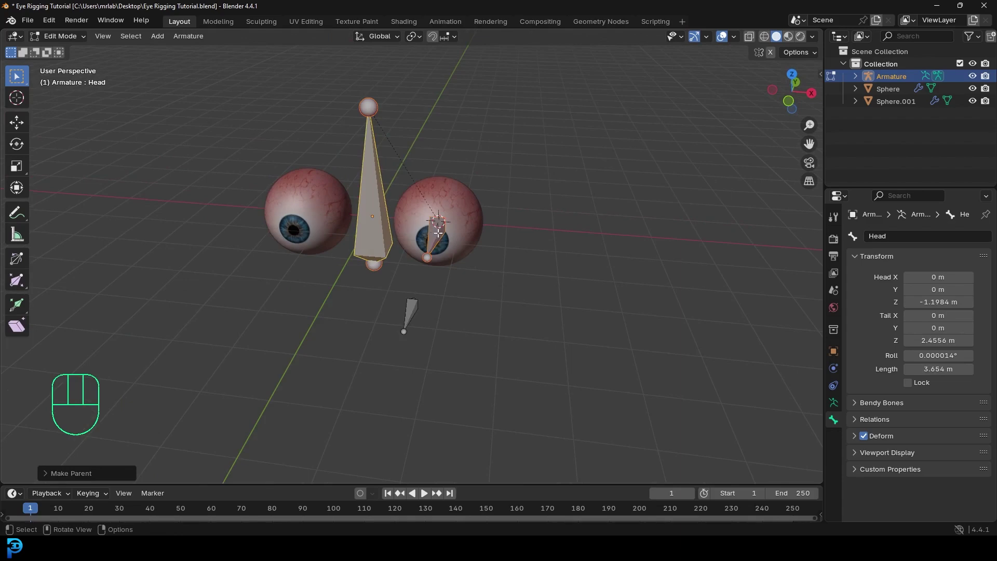
Select Eye.L and Eye_Look@.L together, with Eye_Look@.L active
middle_click_drag(408, 201, 442, 244)
left_click_drag(494, 358, 420, 177)
middle_click_drag(457, 229, 344, 144)
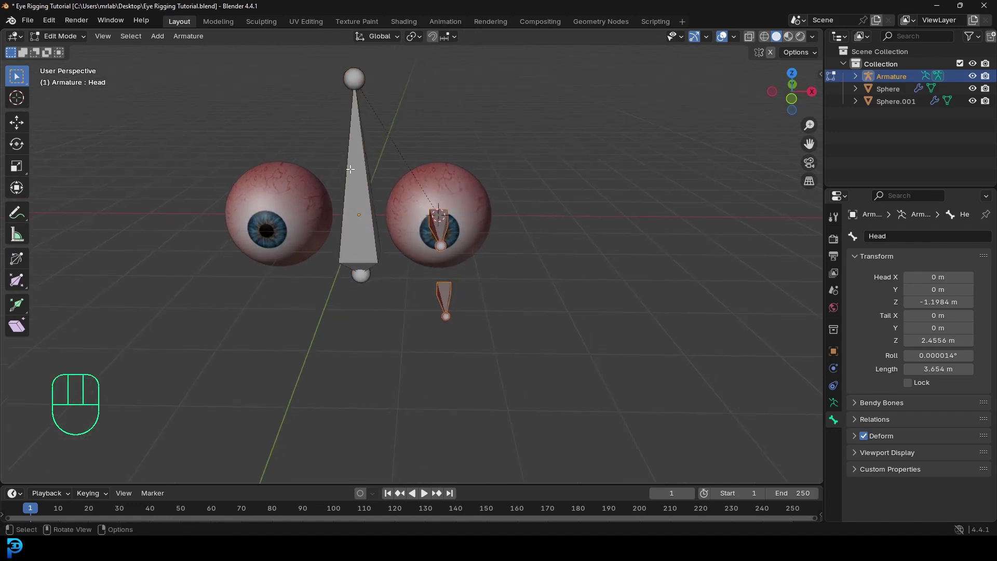
left_click_drag(483, 352, 408, 155)
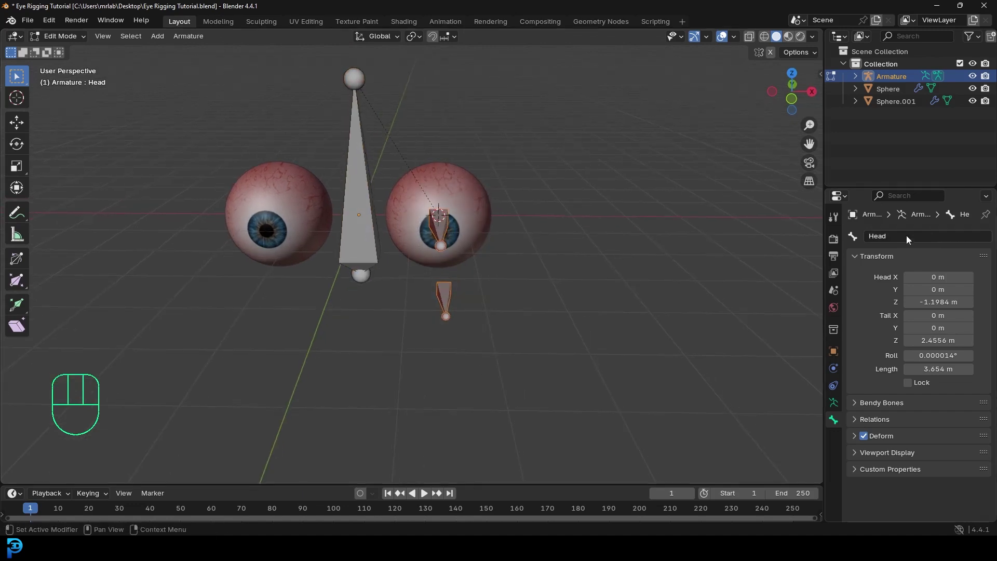
left_click(444, 222)
left_click(450, 285, "shift")
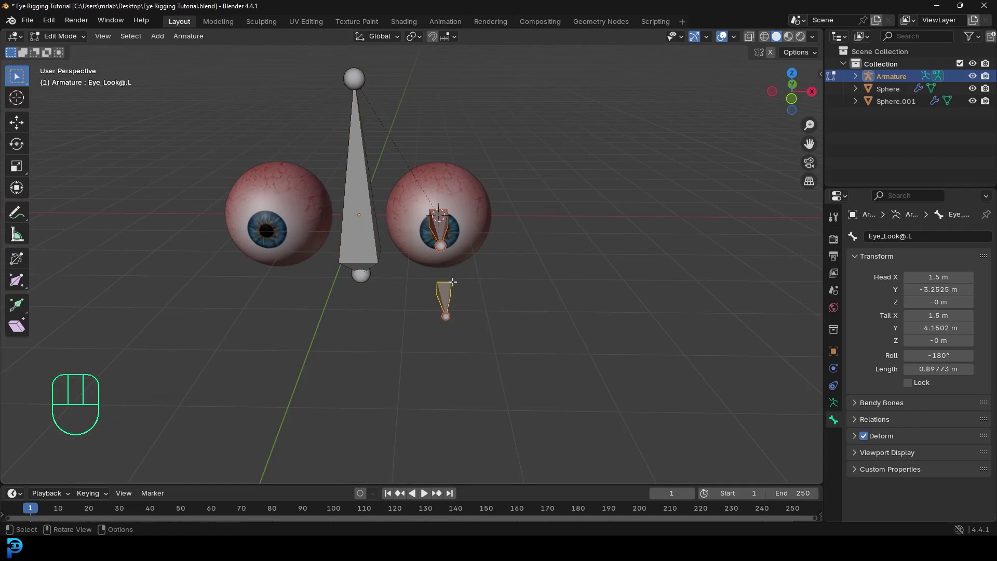
left_click(196, 40)
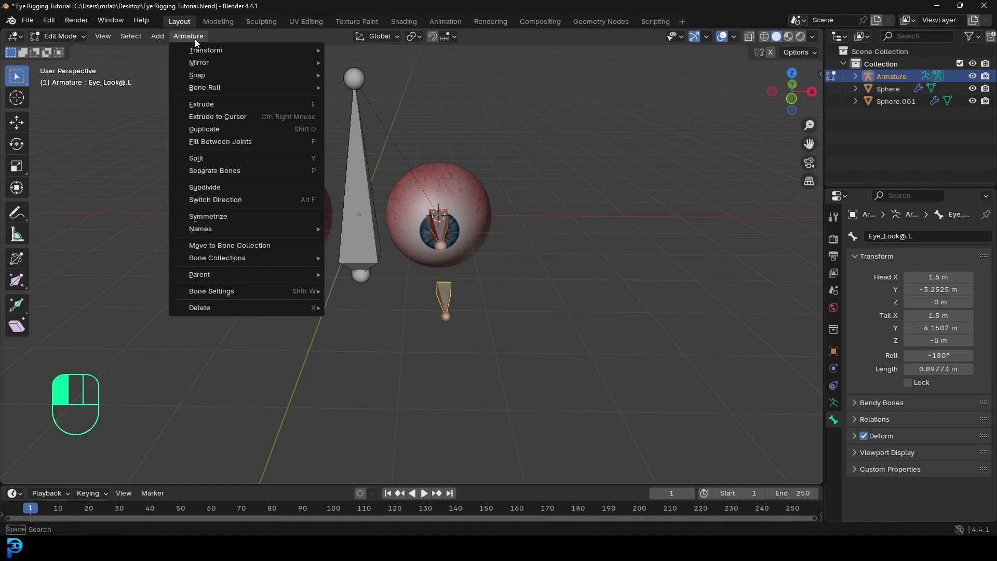
Symmetrize the eye bone and its look target onto the other eyeball, creating Eye_Look@.R
left_click(223, 216)
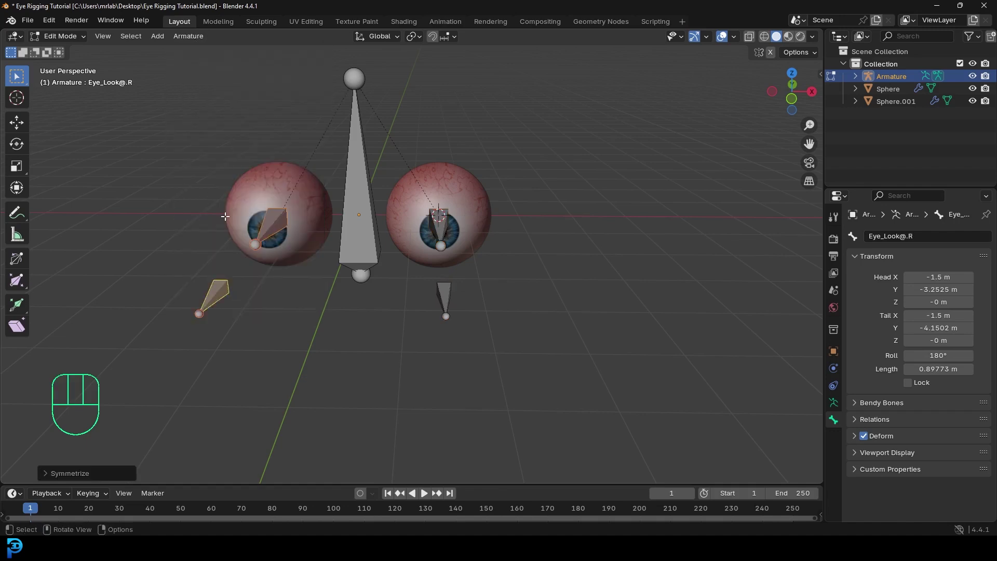
middle_click_drag(381, 231, 421, 222)
key("shift")
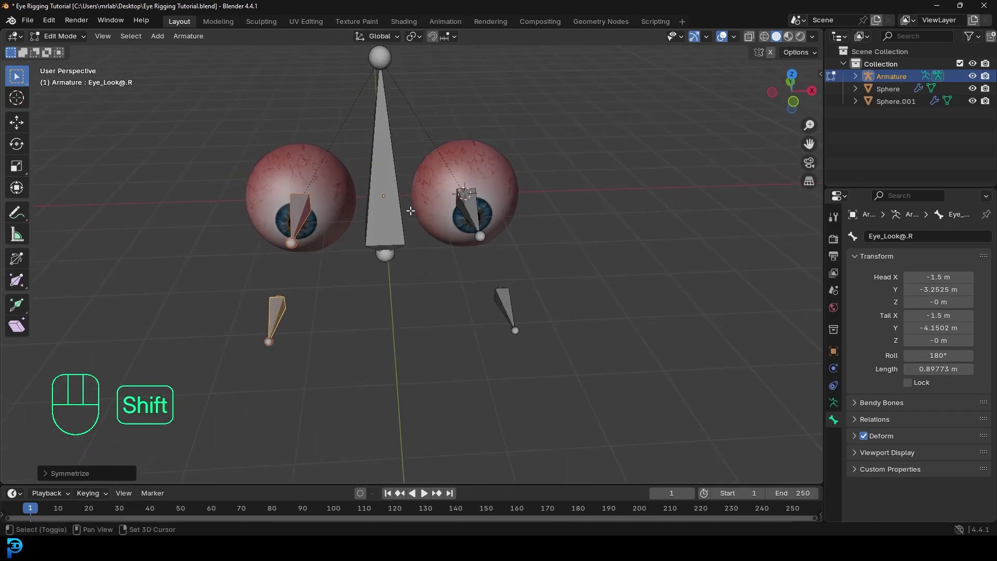
Snap the 3D cursor to world origin and select the Head bone
key("shift+s")
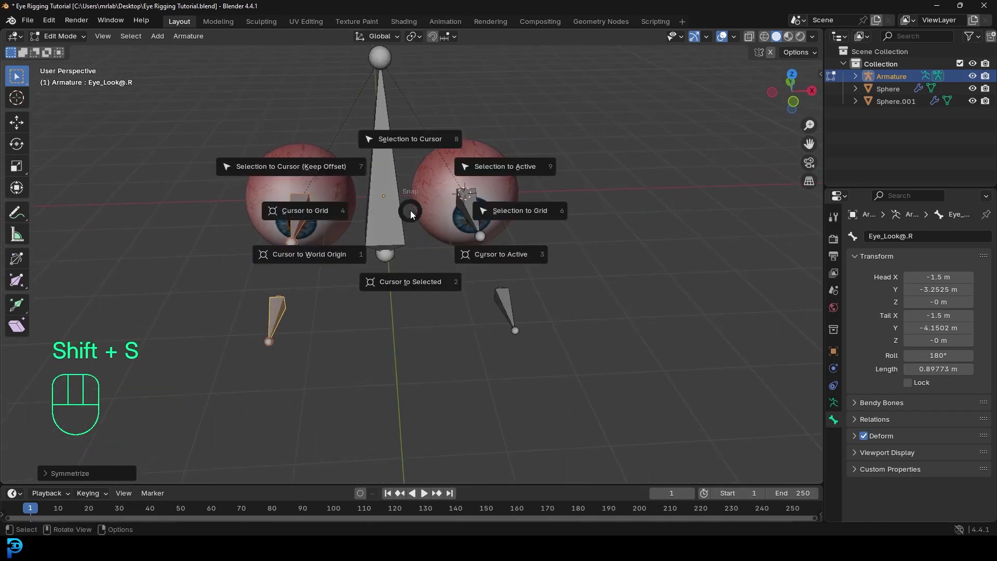
left_click(323, 256)
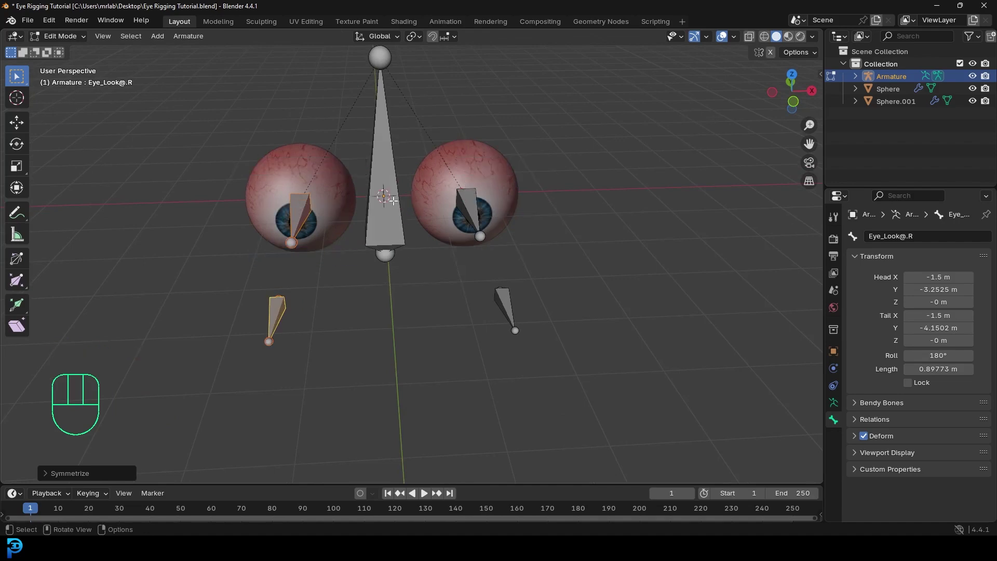
scroll(417, 210, "up", 3)
scroll(417, 210, "down", 5)
middle_click_drag(417, 211, 423, 159)
scroll(410, 155, "up", 3)
left_click(411, 152)
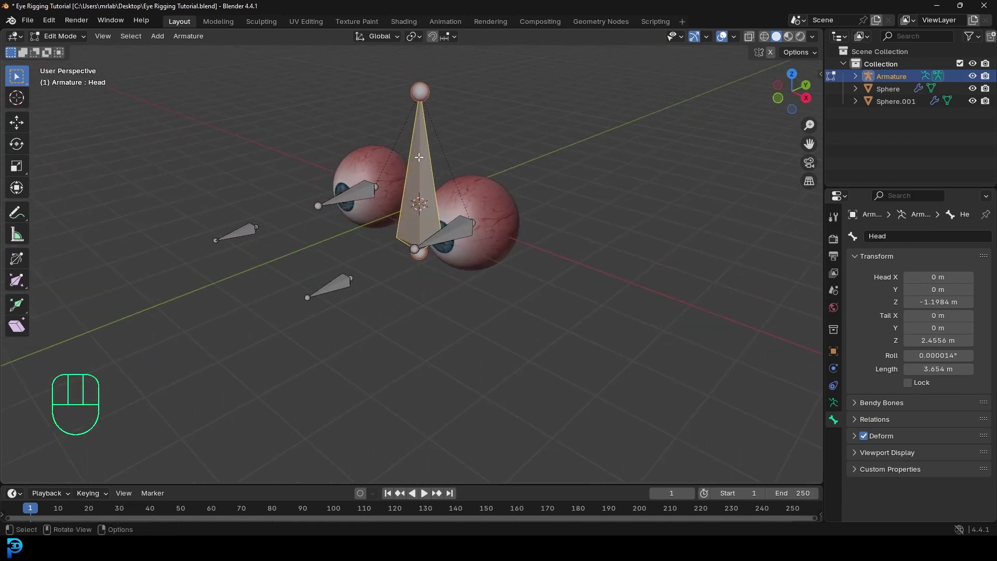
Duplicate the Head bone, place the copy beside the eyes and scale it down
key("shift+d")
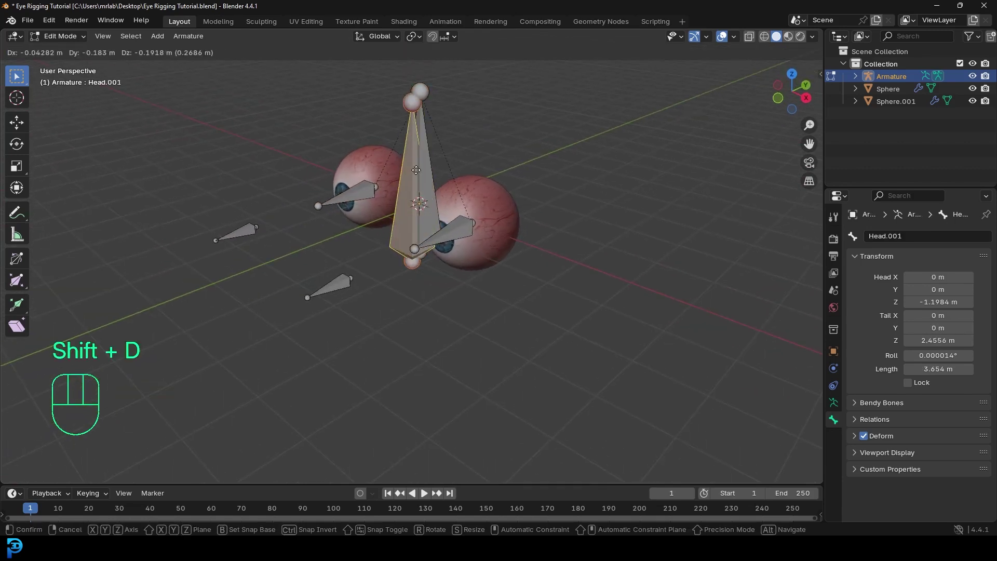
left_click(277, 227)
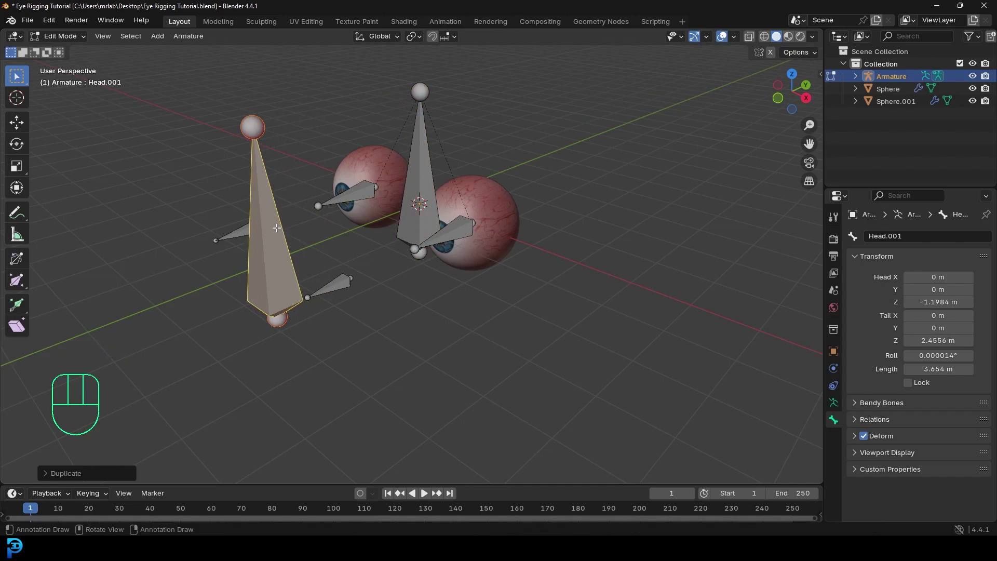
key("s")
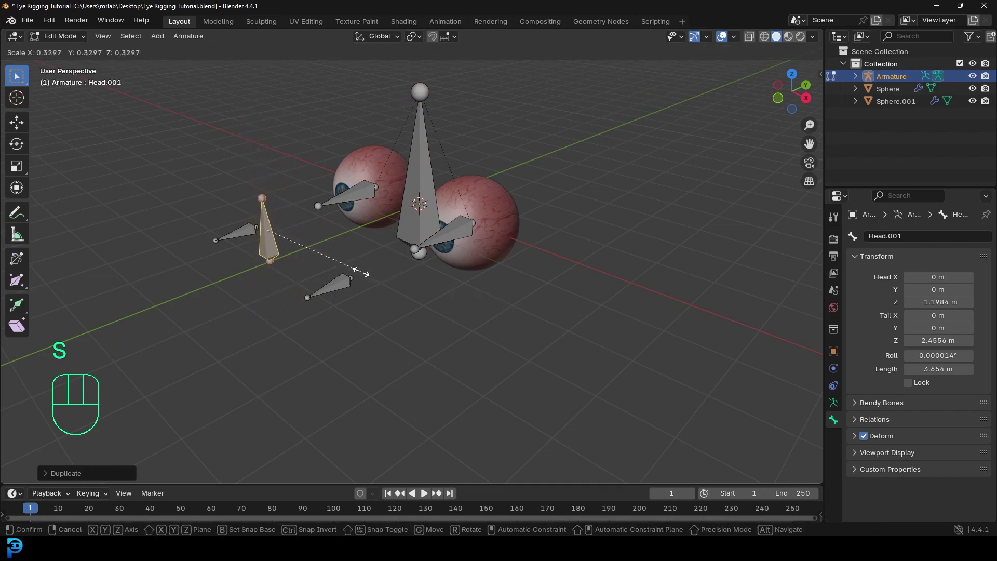
left_click(306, 232)
middle_click_drag(305, 232, 338, 229)
scroll(337, 228, "up", 3)
Select Eye_Look@.R and Eye_Look@.L, then Head.001 as the active bone
left_click(334, 230)
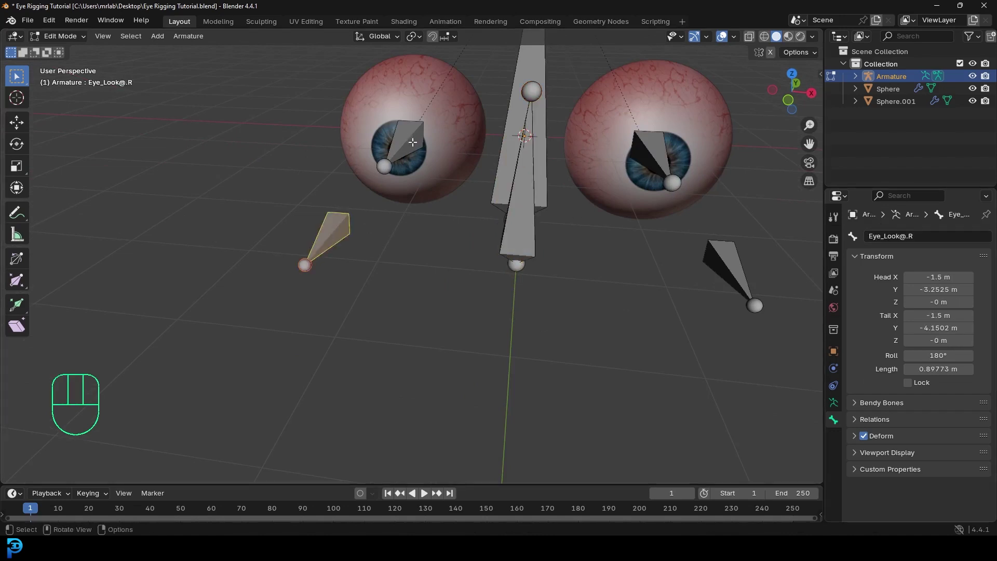
middle_click_drag(372, 216, 521, 210, "shift")
left_click(575, 292)
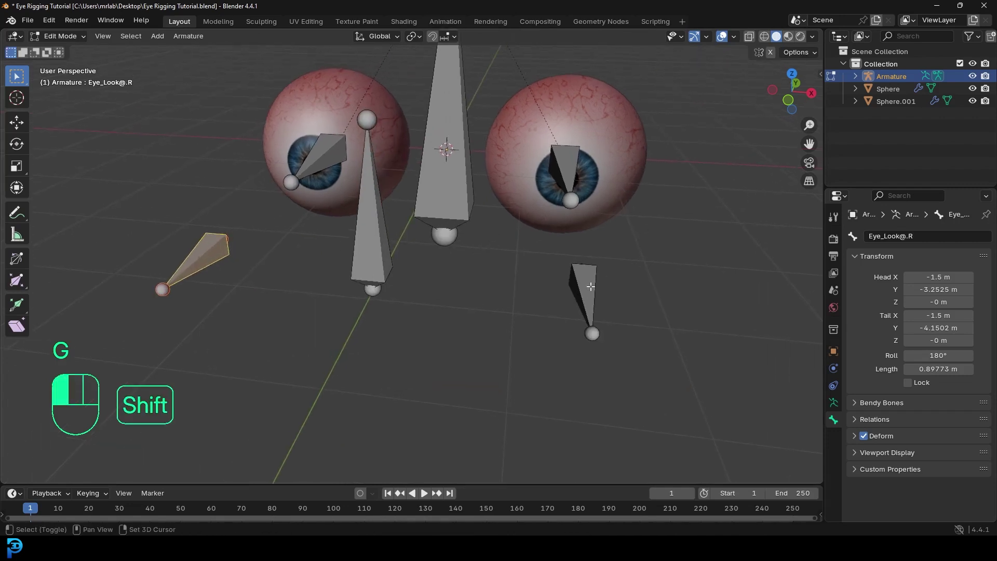
scroll(566, 288, "down", 3)
middle_click_drag(564, 289, 498, 271)
key("g")
right_click(467, 216)
middle_click_drag(467, 217, 447, 213, "shift")
scroll(410, 211, "up", 3)
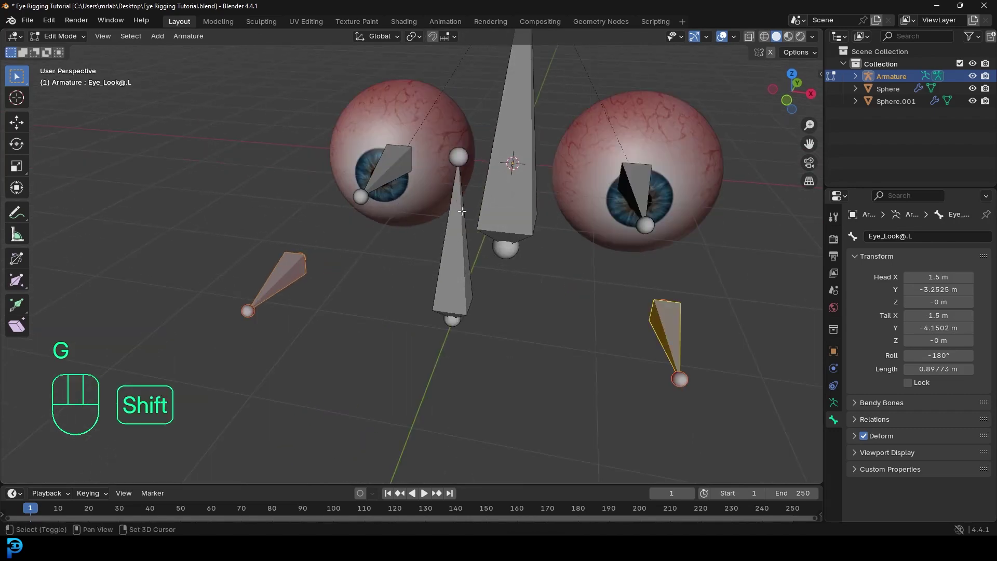
left_click(463, 230, "shift")
middle_click_drag(457, 255, 405, 236)
Parent both Eye_Look targets to Head.001 with Keep Offset
key("ctrl+p")
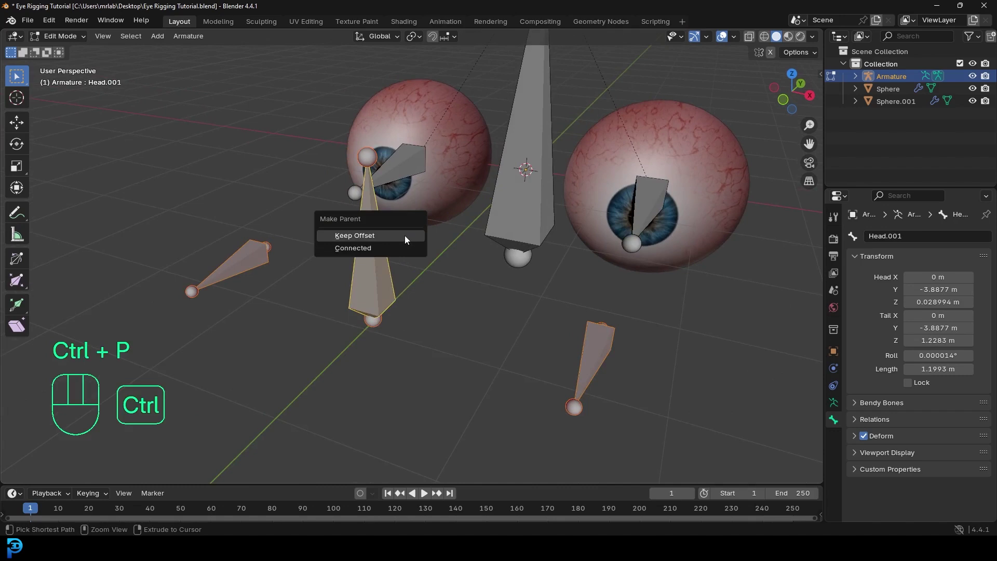
left_click(375, 233)
scroll(375, 232, "down", 5)
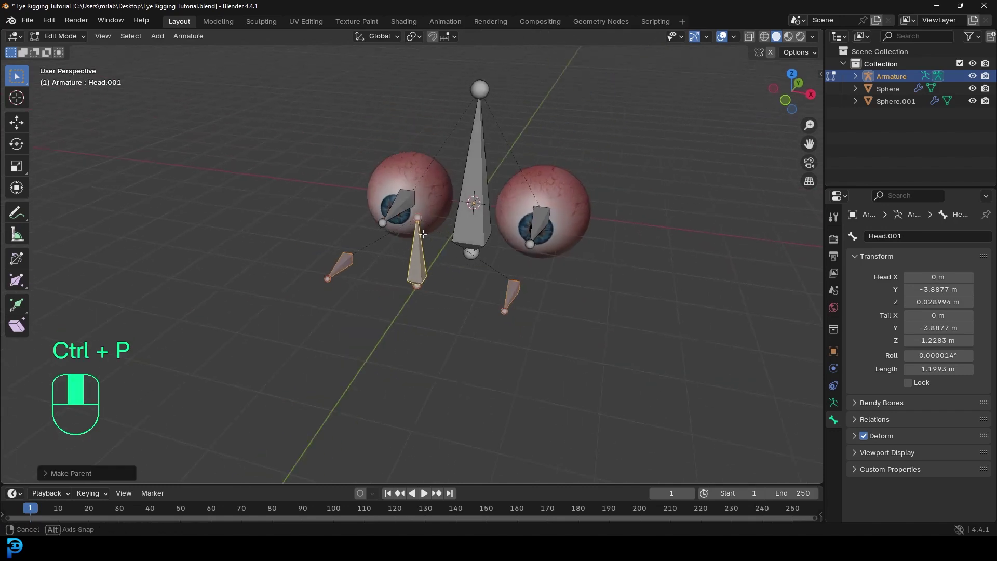
scroll(450, 256, "up", 5)
key("g")
right_click(465, 291)
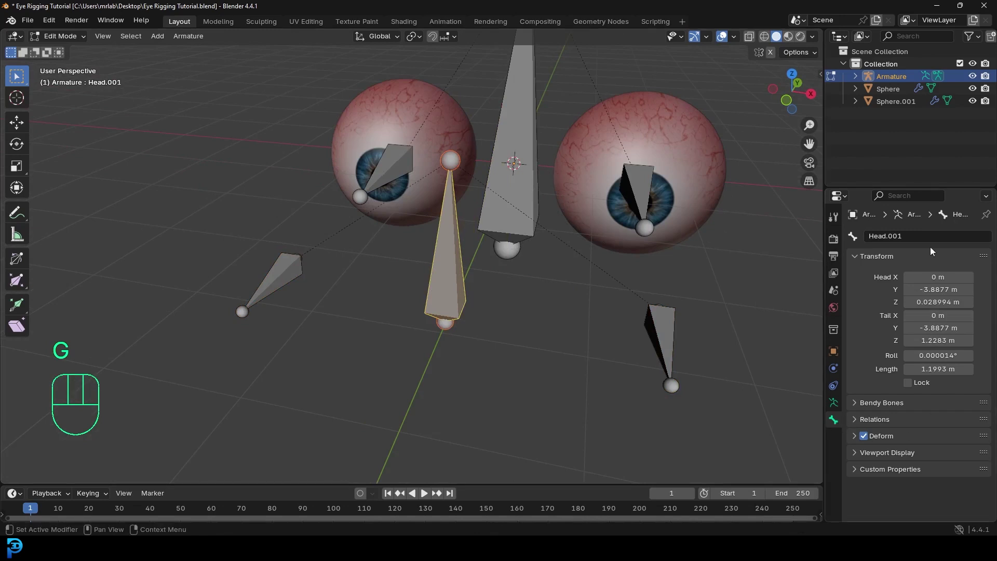
Rename the Head.001 bone to Main Eye_CON
left_click(886, 237)
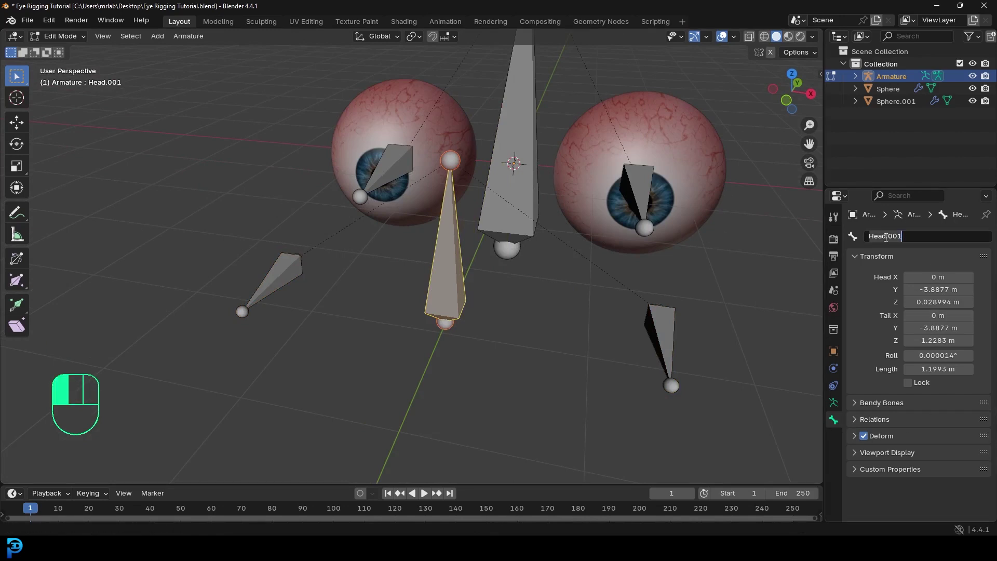
type("M")
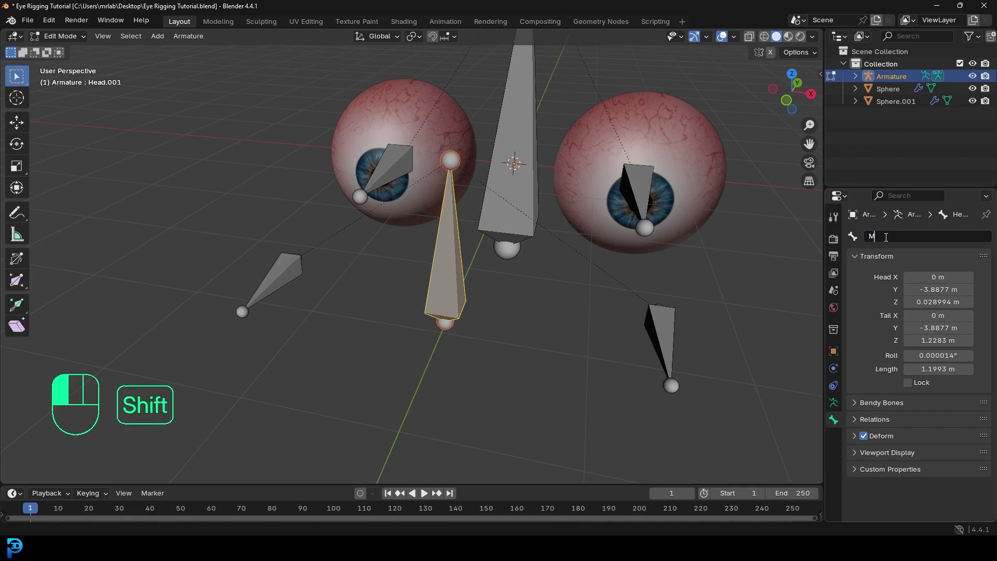
type("ain Eye")
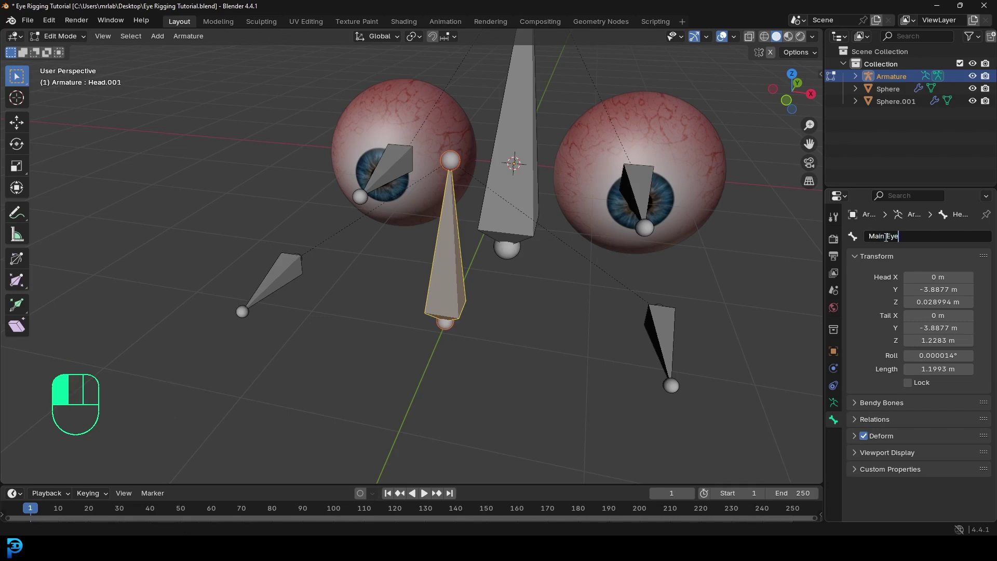
type("_CON")
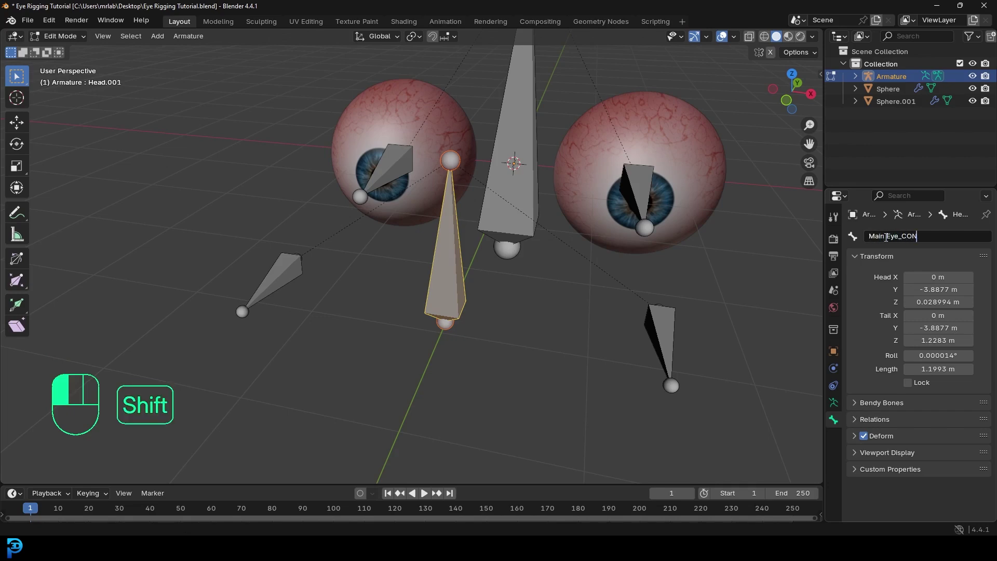
key("Return")
middle_click_drag(482, 224, 364, 256)
Keep Main Eye_CON selected and add the Head bone as active
key("g")
right_click(379, 230)
left_click(523, 133, "shift")
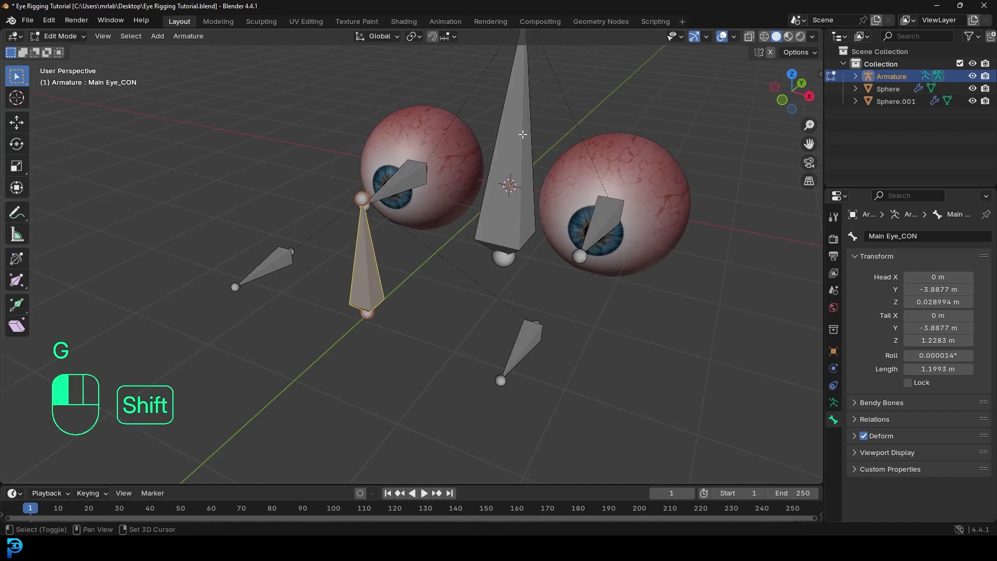
Parent Main Eye_CON to the Head bone with Keep Offset
key("ctrl+p")
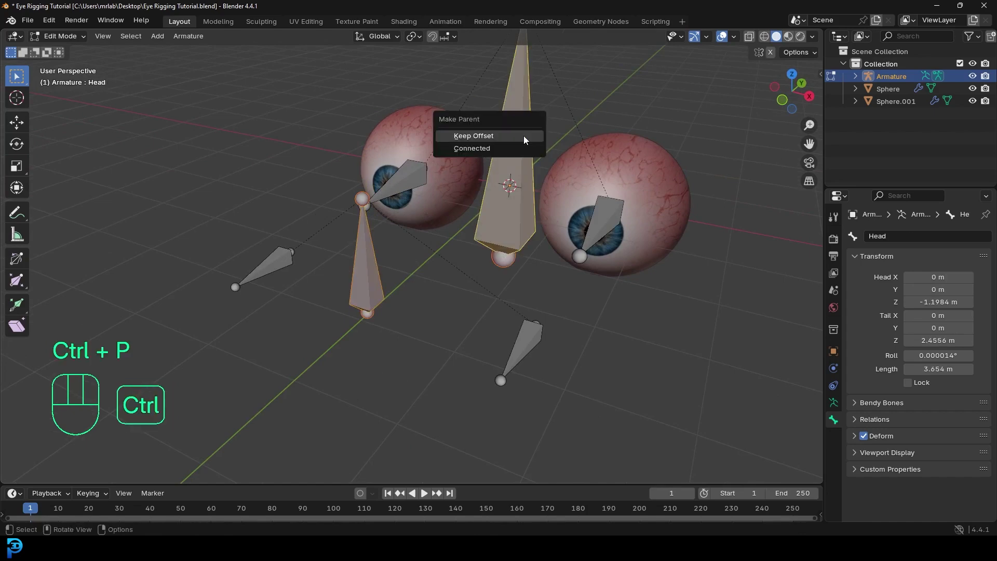
left_click(524, 135)
middle_click_drag(402, 225, 411, 244)
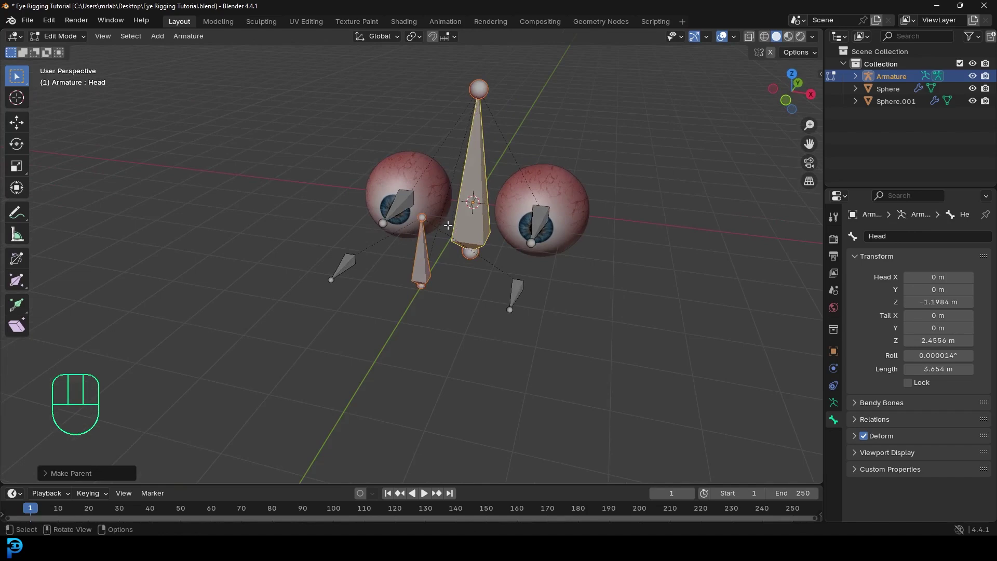
middle_click_drag(443, 237, 425, 221)
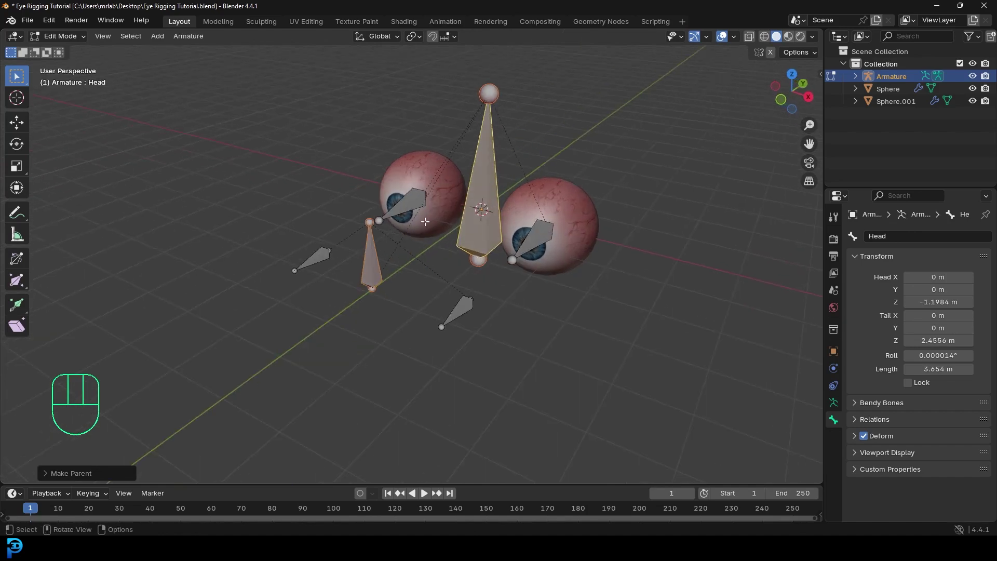
Switch the armature to Pose Mode and test-move Main Eye_CON without committing
left_click(59, 37)
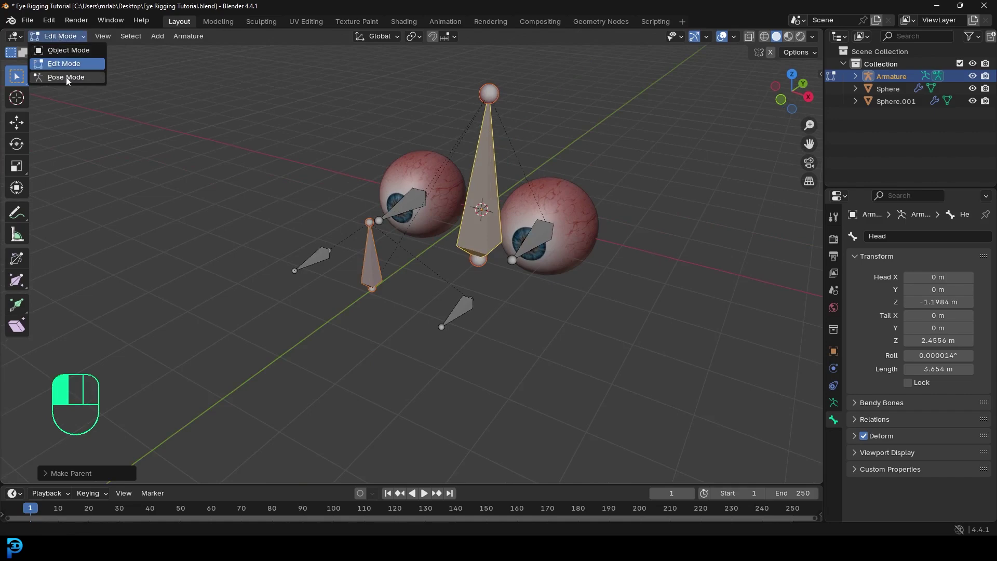
left_click(63, 74)
scroll(345, 219, "up", 2)
middle_click_drag(347, 224, 376, 244)
left_click(394, 266)
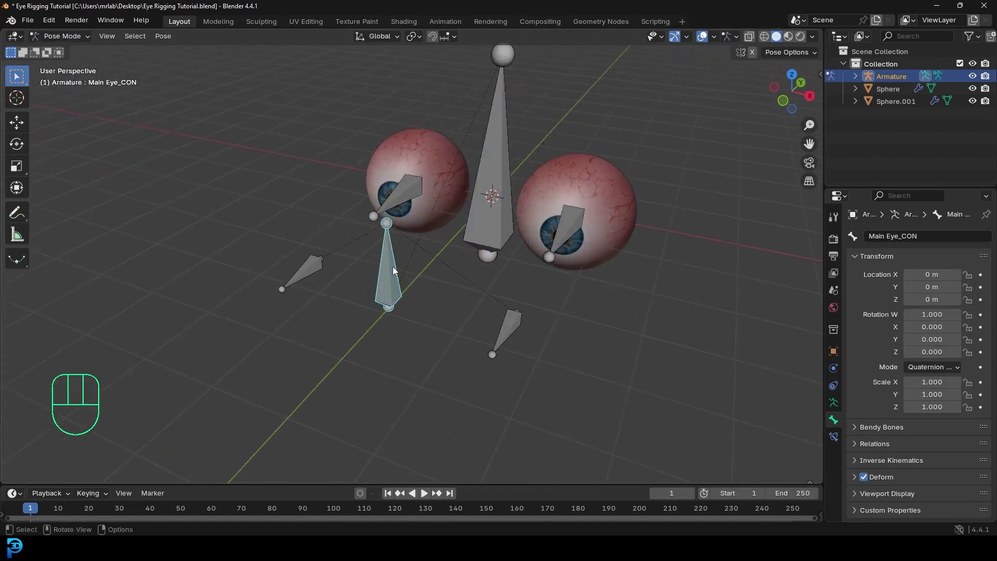
key("g")
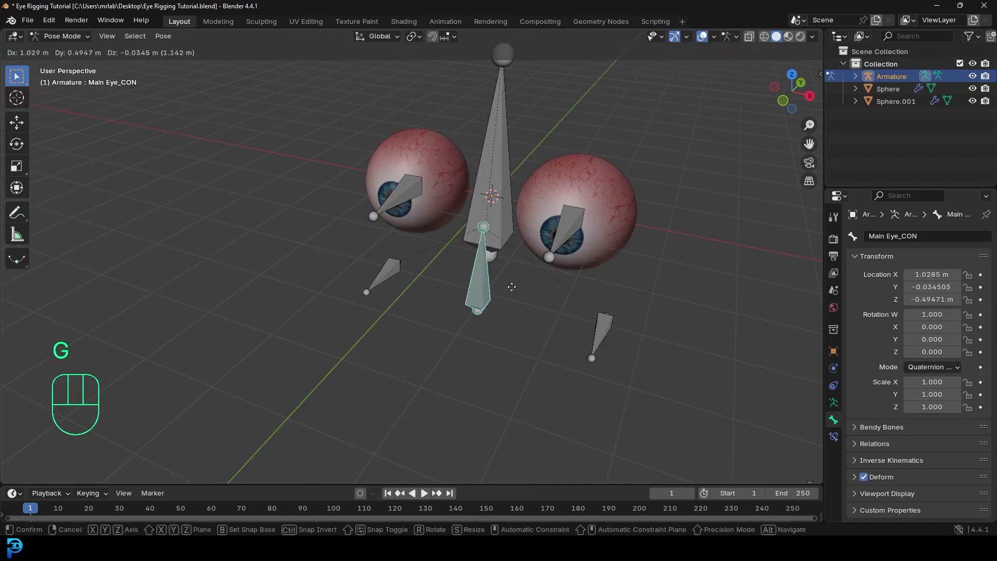
right_click(411, 268)
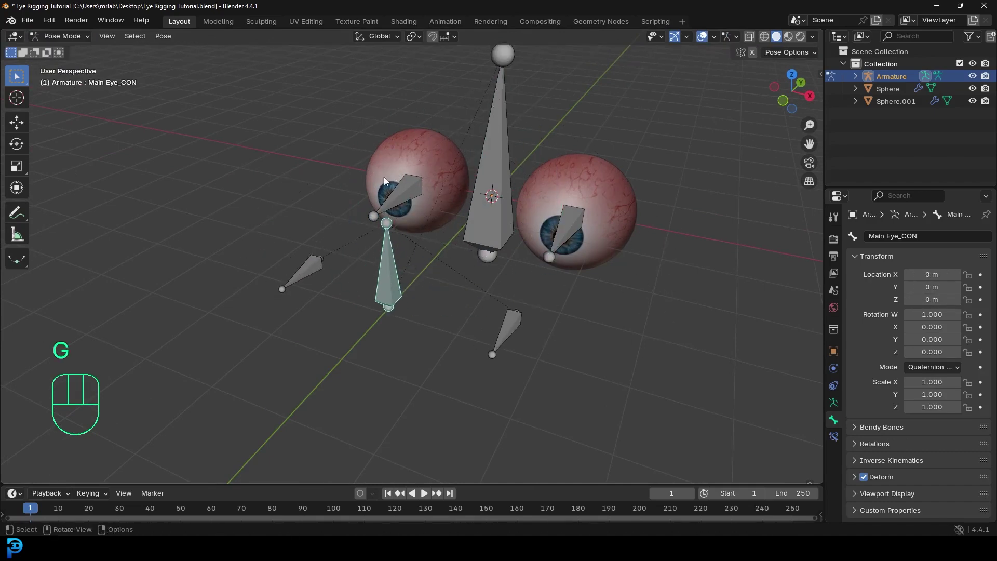
Select the Eye.L bone, then the Eye_Look@.L bone
left_click(572, 228)
middle_click_drag(571, 258, 524, 260)
left_click(394, 313)
Add a Damped Track constraint to Eye.L aimed at the Eye_Look@.L target bone
key("alt+a")
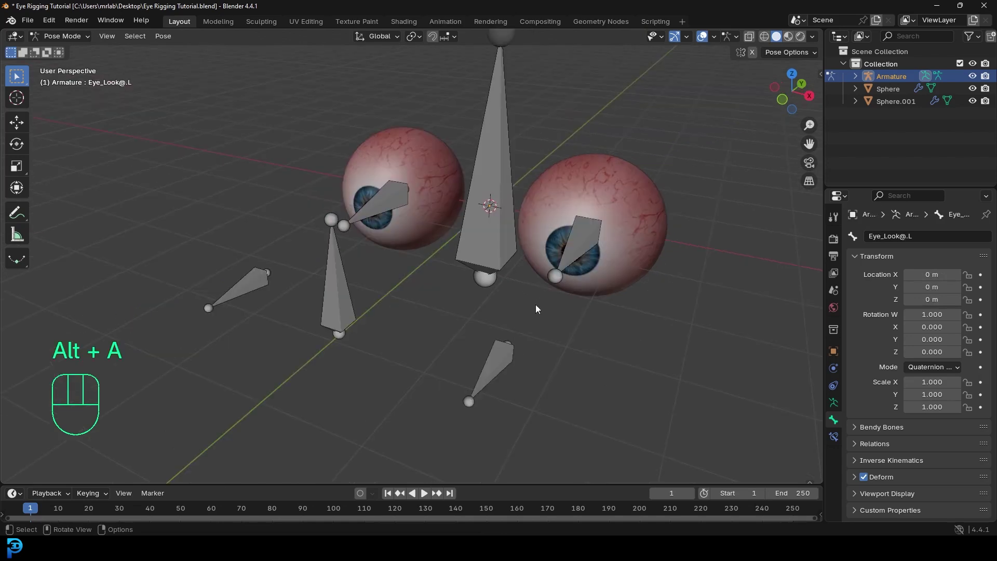
left_click(498, 358)
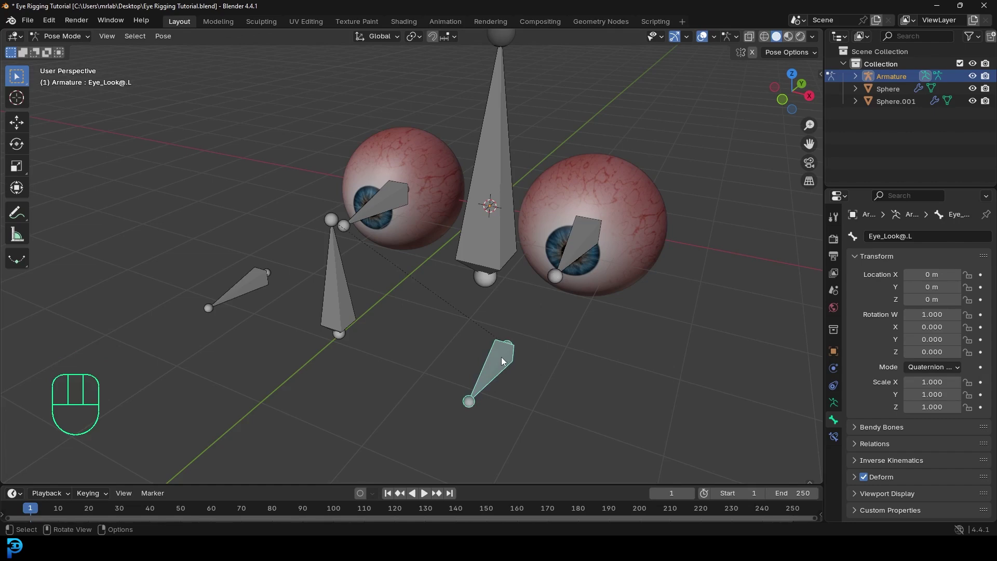
left_click(589, 232, "shift")
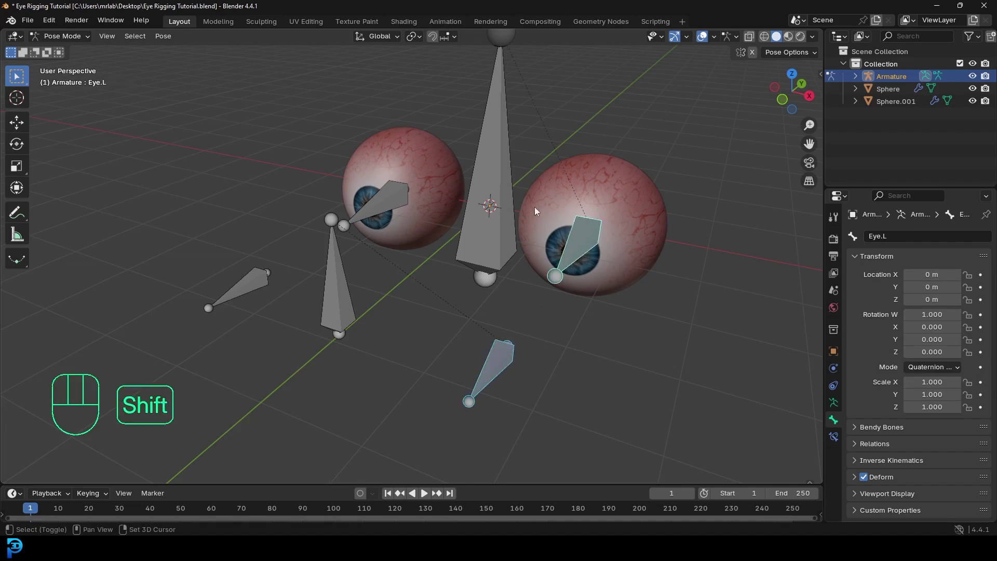
left_click(594, 238, "shift")
left_click(592, 236, "shift")
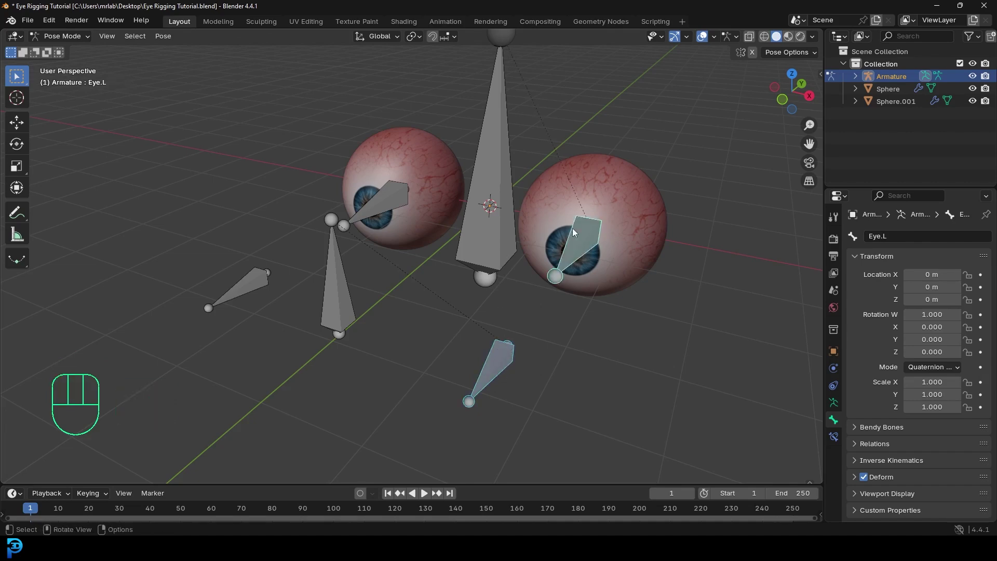
middle_click_drag(587, 231, 559, 226)
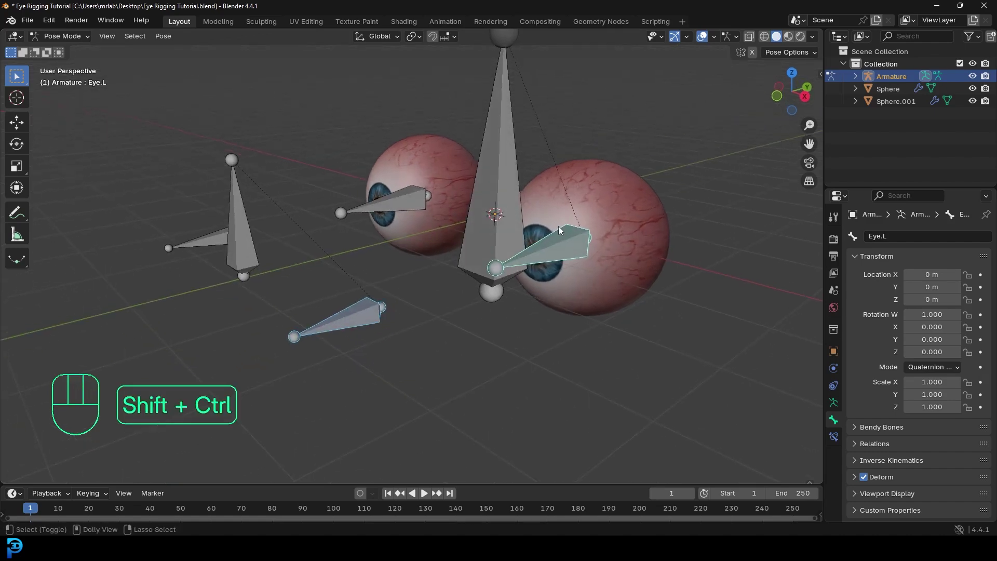
key("ctrl+shift+c")
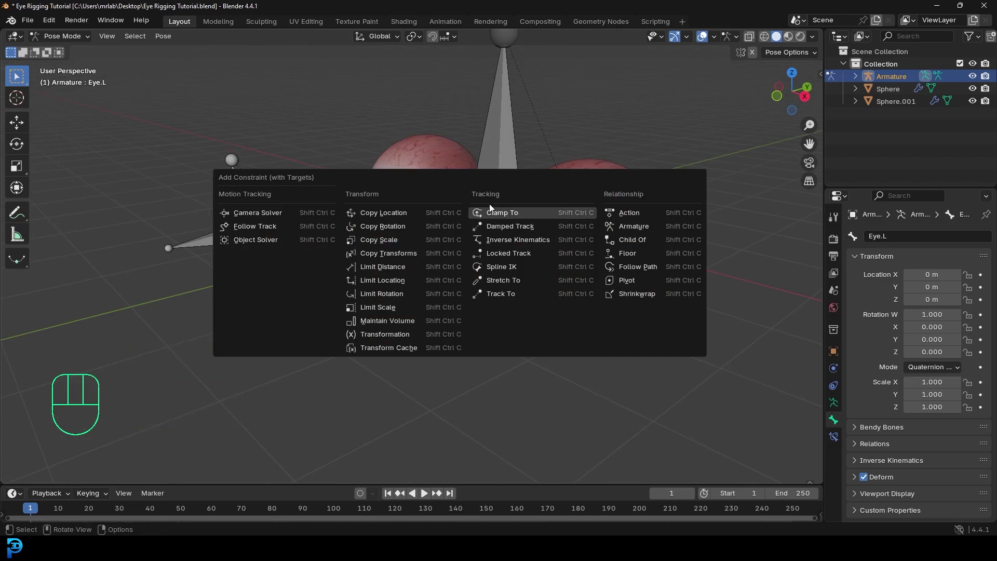
left_click(512, 227)
Test the tracking by moving Eye_Look@.L, then cancel so it returns to rest
middle_click_drag(445, 245, 321, 281)
left_click(445, 333)
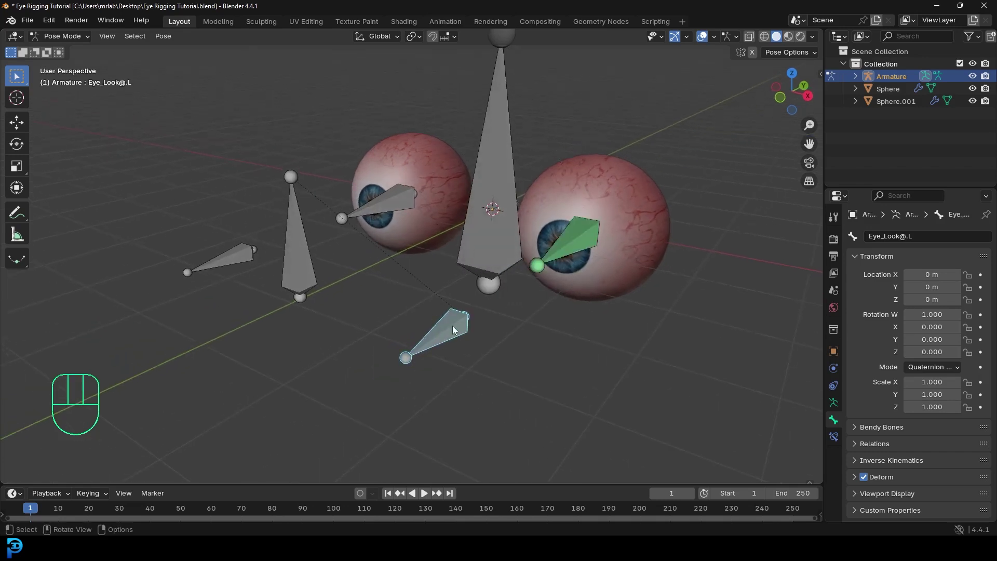
key("g")
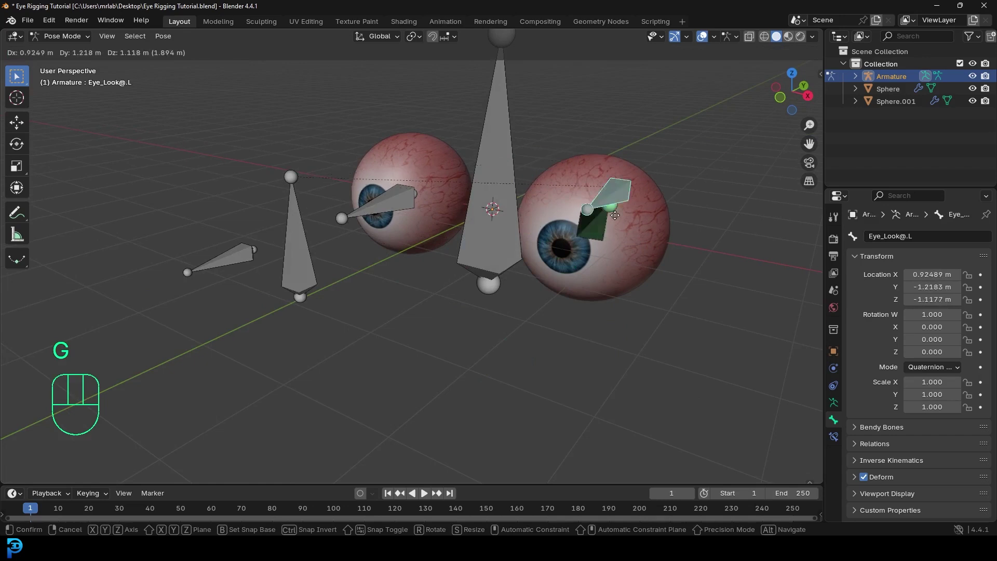
right_click(516, 283)
middle_click_drag(516, 282, 291, 179)
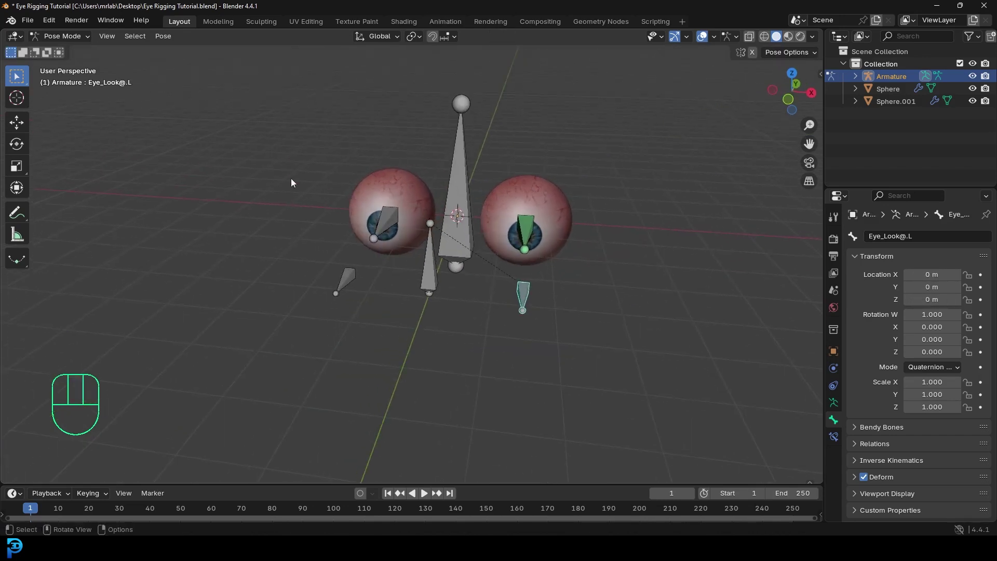
Add a Damped Track constraint to Eye.R aimed at the Eye_Look@.R target bone
left_click(345, 285)
scroll(312, 285, "up", 5)
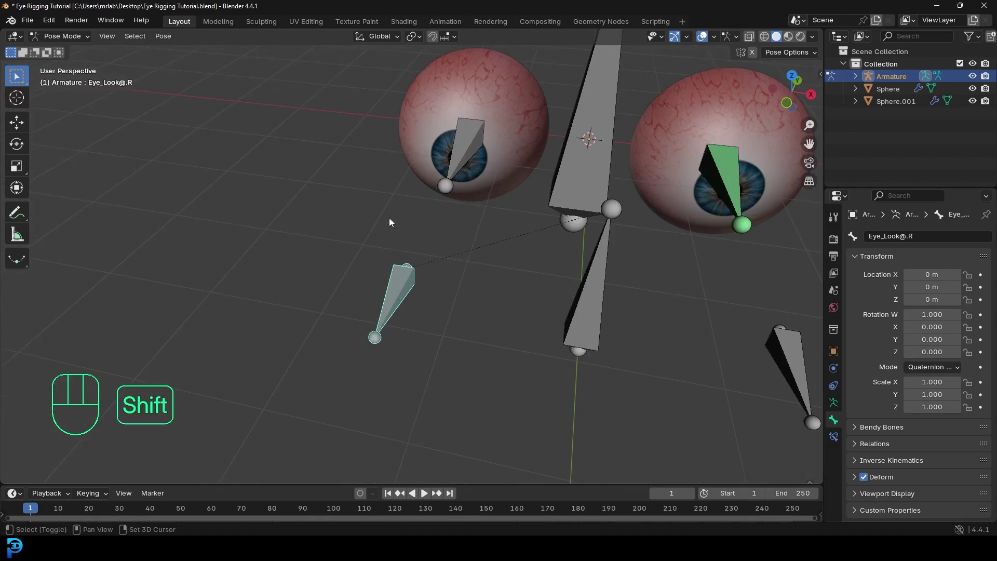
left_click(469, 139, "shift")
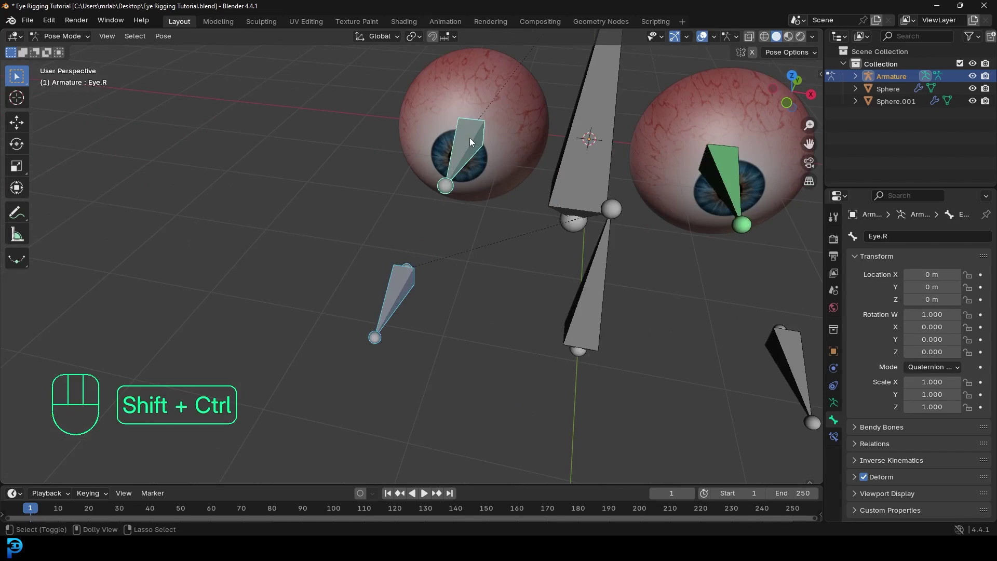
key("ctrl+shift+c")
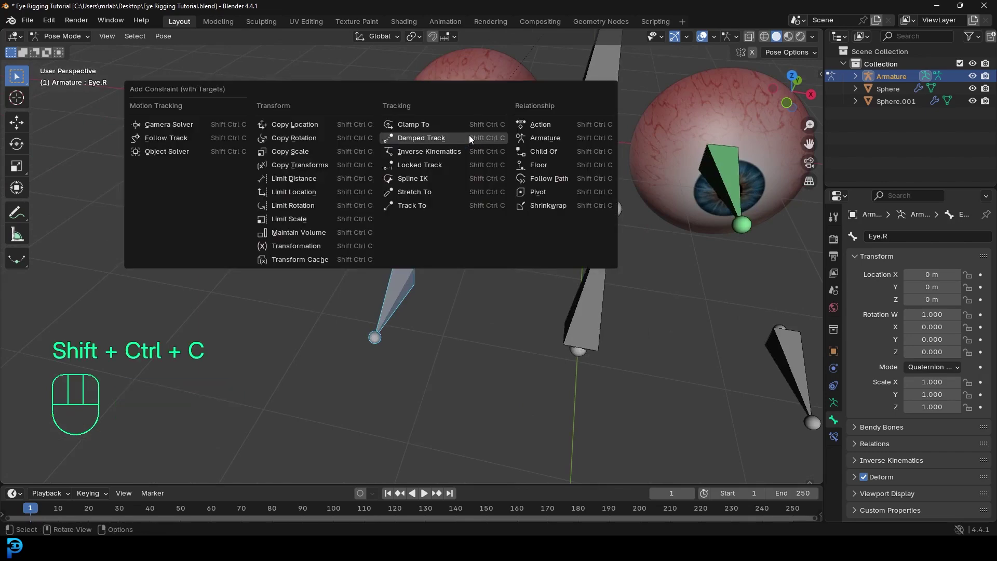
left_click(408, 139)
scroll(407, 136, "down", 5)
Test the Main Eye_CON controller with a trial move, then cancel it
middle_click_drag(448, 182, 489, 264)
left_click(459, 238)
key("g")
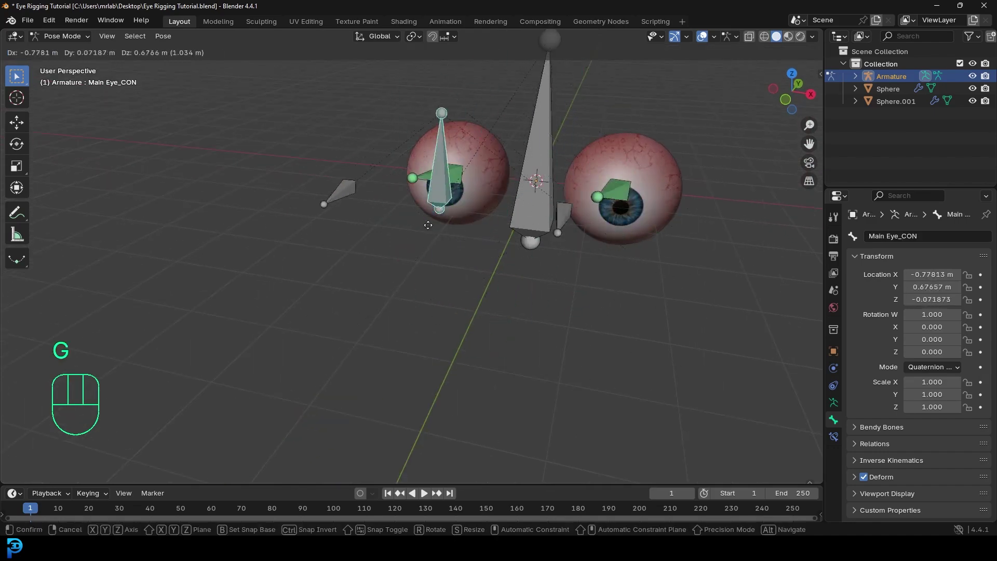
right_click(446, 252)
Trial-move each look target, including Eye_Look@.L, and cancel to confirm the eyes follow
left_click(386, 244)
key("g")
right_click(354, 224)
left_click(616, 275)
key("g")
right_click(583, 188)
scroll(583, 188, "down", 3)
middle_click_drag(583, 188, 471, 201)
scroll(519, 189, "up", 2)
scroll(471, 201, "down", 2)
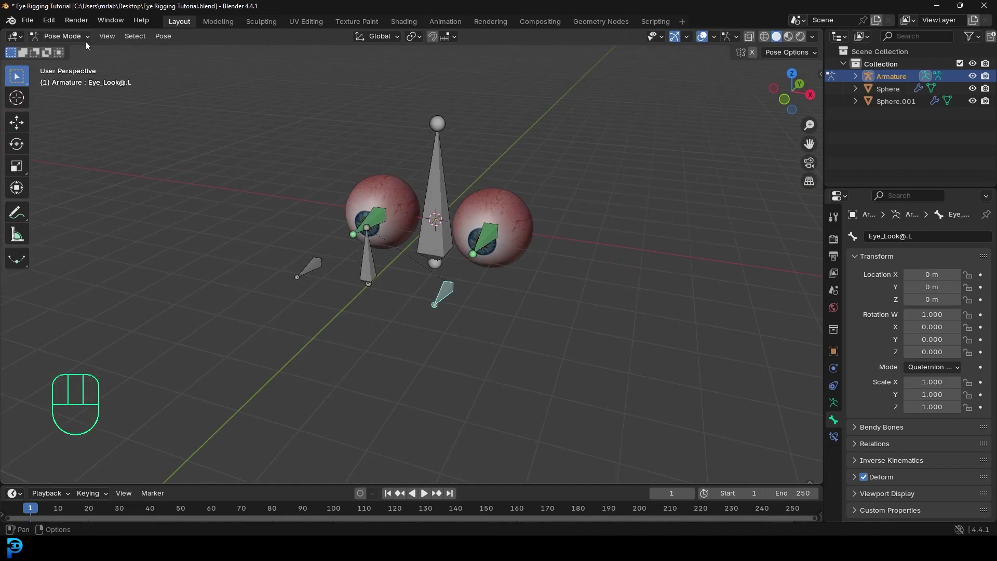
In Object Mode select the Sphere, then the armature as active, and enter Pose Mode
left_click(61, 36)
left_click(72, 50)
scroll(513, 191, "up", 2)
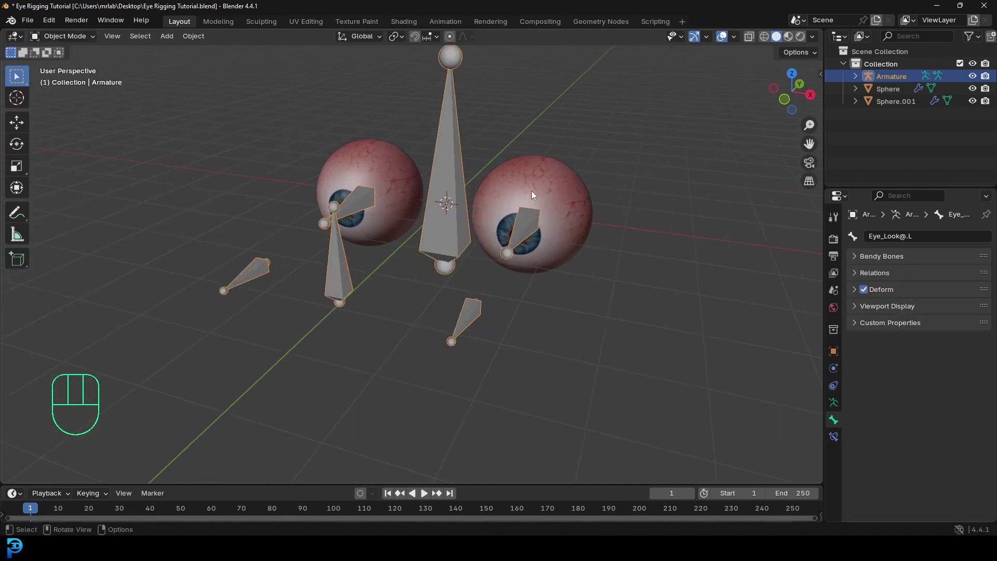
left_click(566, 185)
middle_click_drag(566, 185, 525, 220, "shift")
left_click(393, 189, "shift")
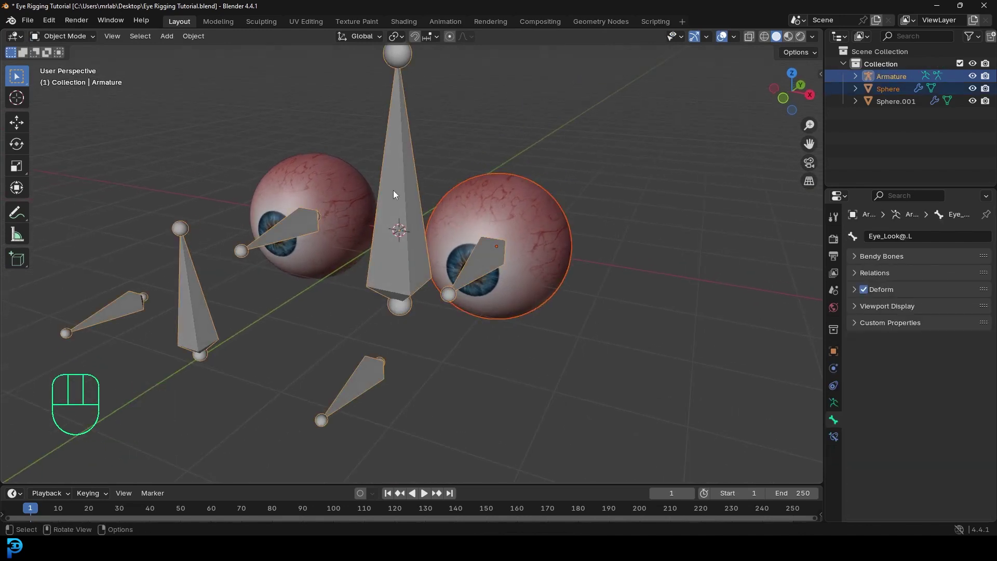
left_click(63, 36)
left_click(61, 79)
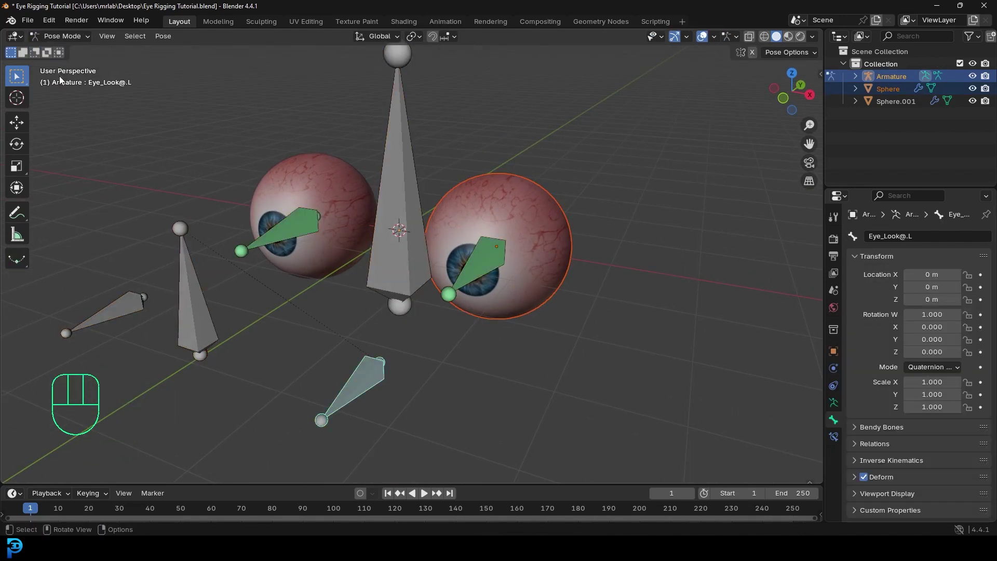
Make Eye.L the active bone and parent the Sphere to it with Bone parenting
left_click(494, 266)
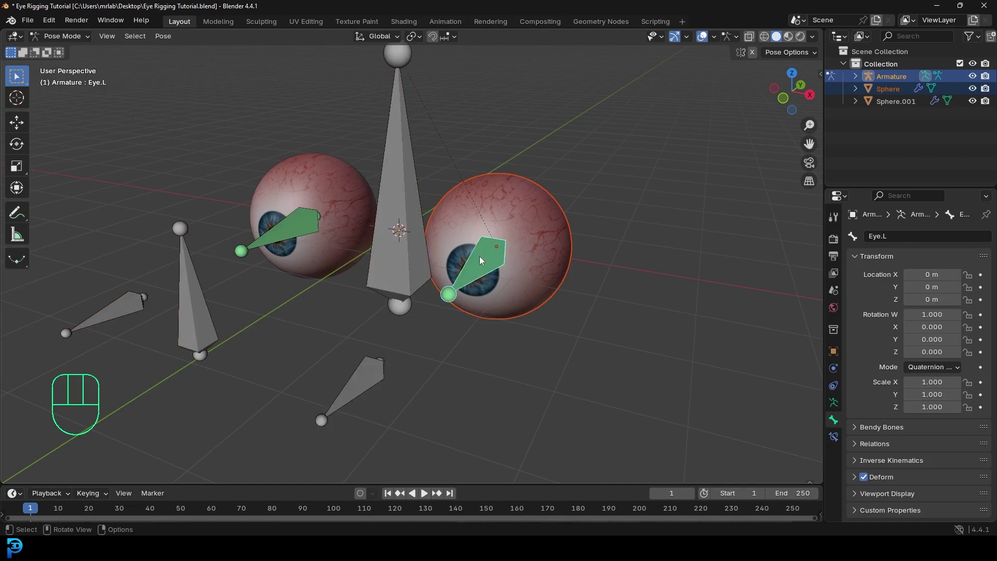
key("ctrl+p")
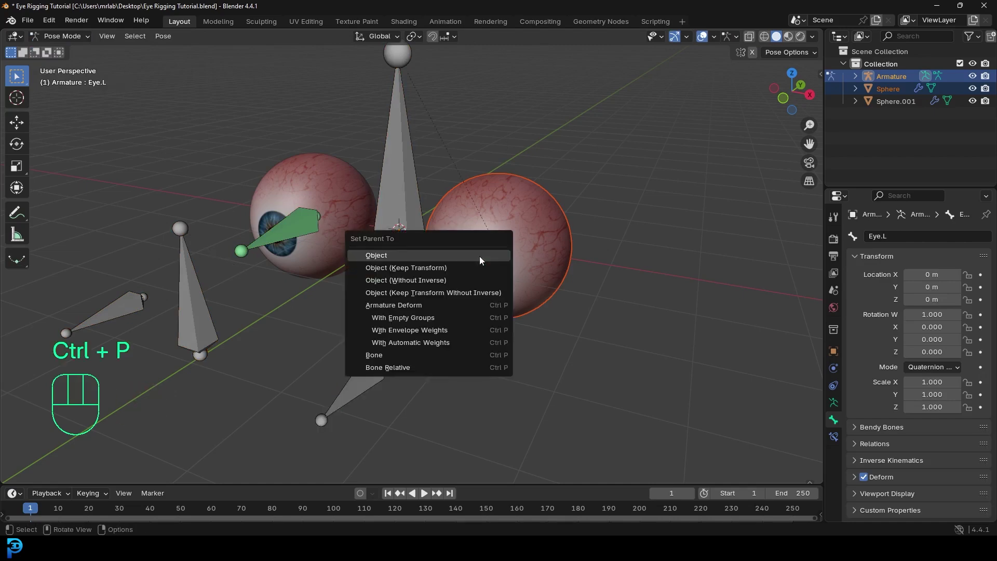
left_click(391, 356)
left_click(63, 36)
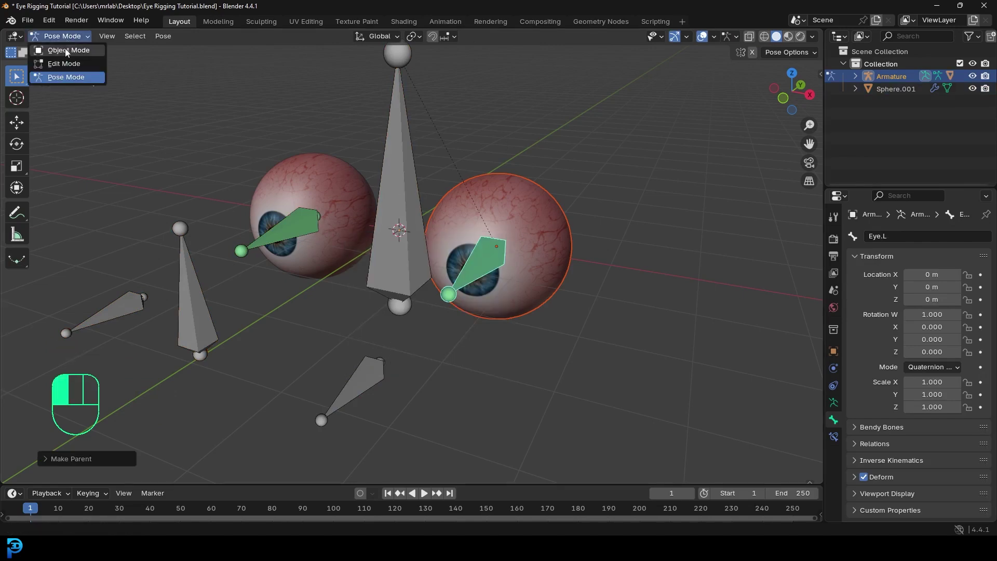
In Object Mode select Sphere.001, then the armature as active, and enter Pose Mode
left_click(68, 50)
left_click(308, 177)
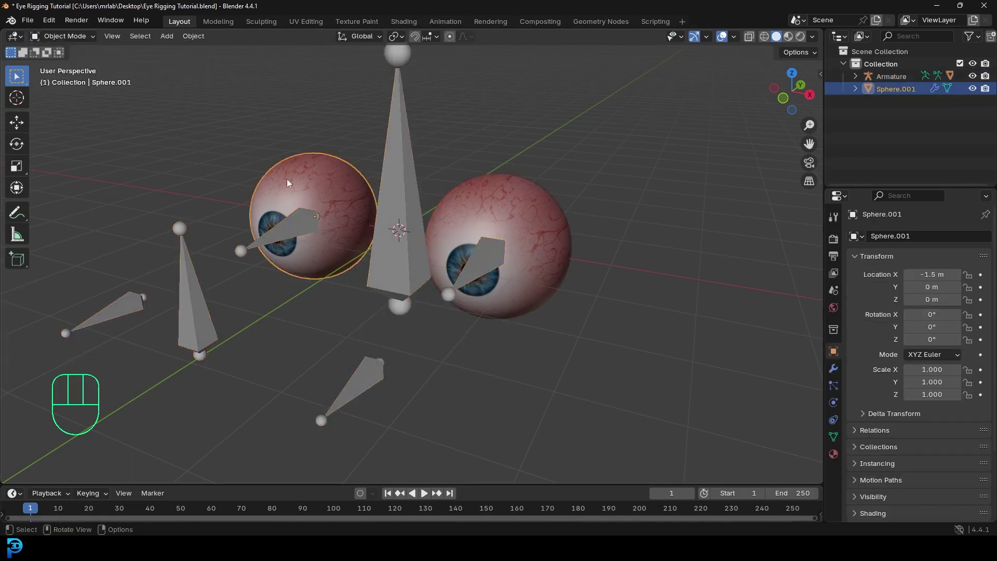
middle_click_drag(288, 180, 316, 183)
left_click(401, 108, "shift")
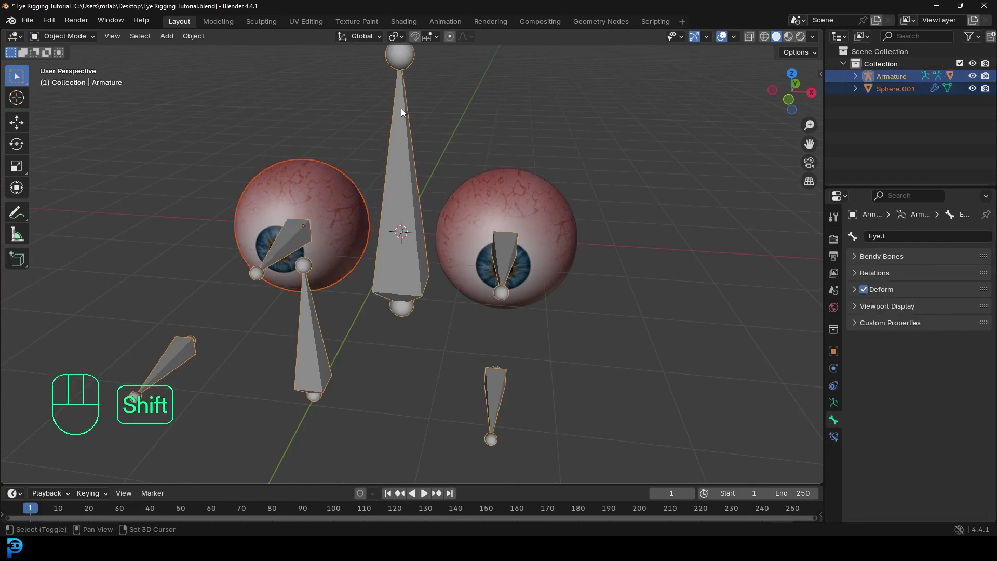
left_click(92, 38)
left_click(70, 77)
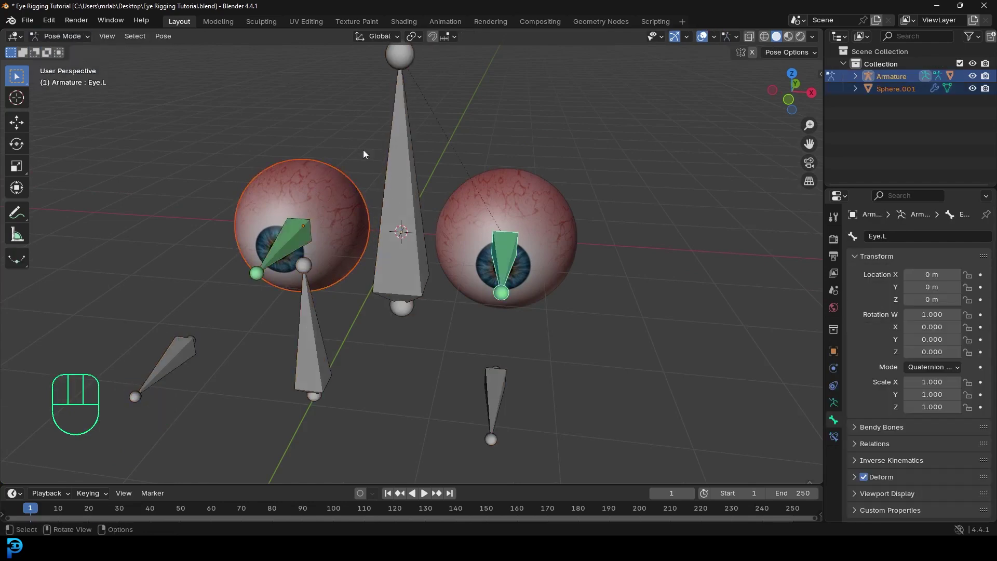
Parent Sphere.001 to the Eye.R bone and check both eyes from the front
left_click(299, 228)
mouse_move(282, 232)
middle_mouse_down()
mouse_move(294, 255)
mouse_move(285, 251)
middle_mouse_up()
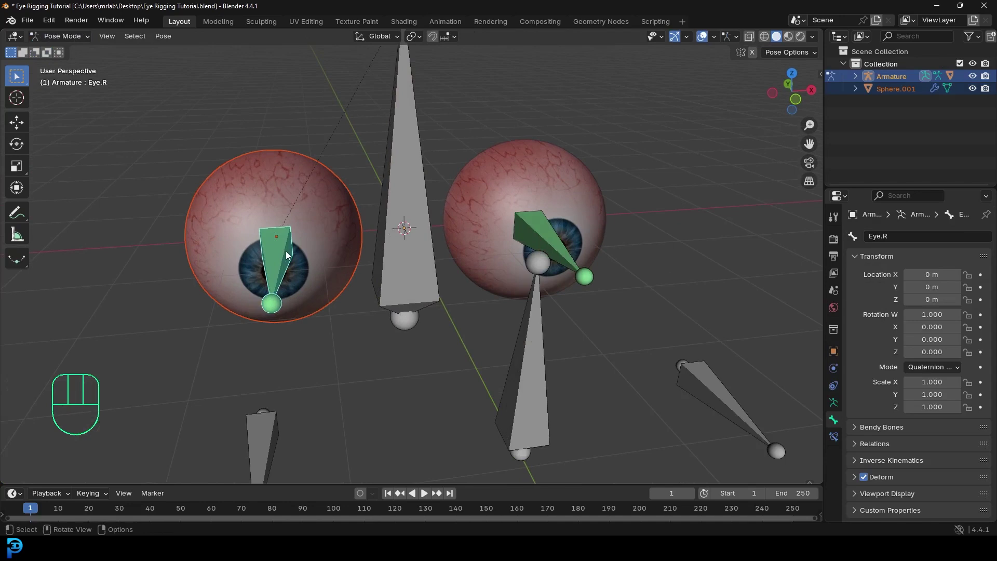
key("ctrl+p")
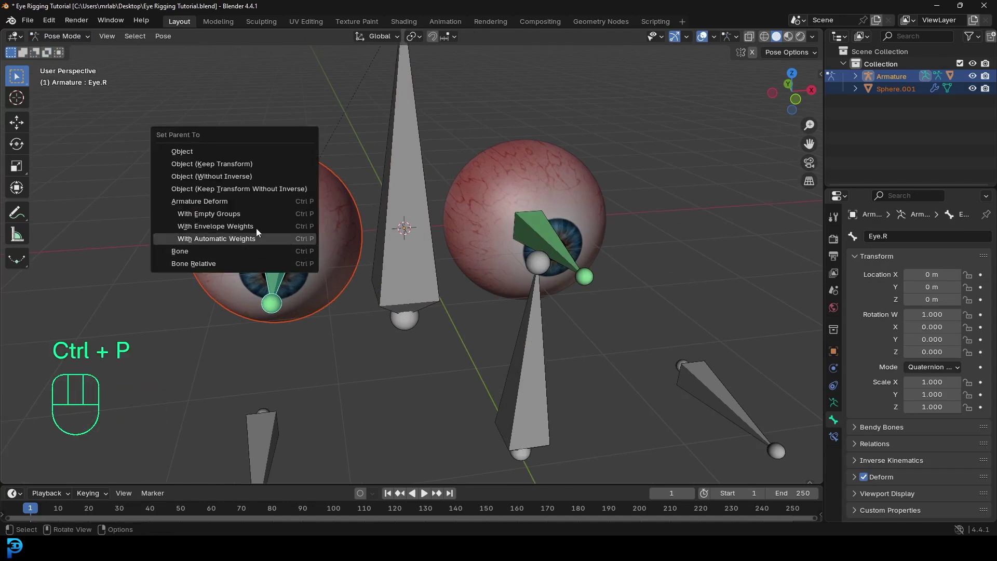
left_click(203, 253)
middle_click_drag(386, 256, 416, 258)
scroll(416, 258, "up", 2)
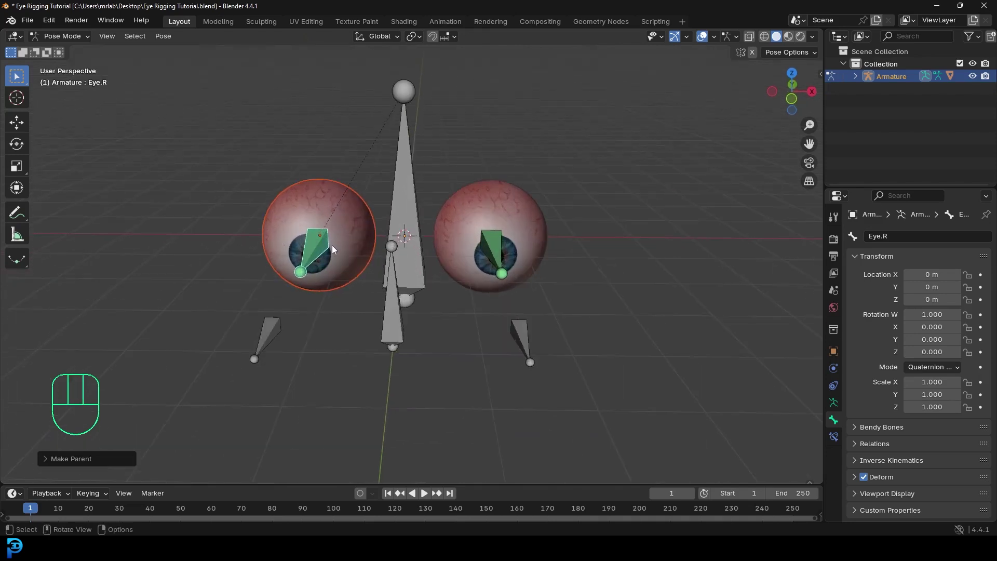
middle_click_drag(450, 229, 389, 320)
left_click(357, 272)
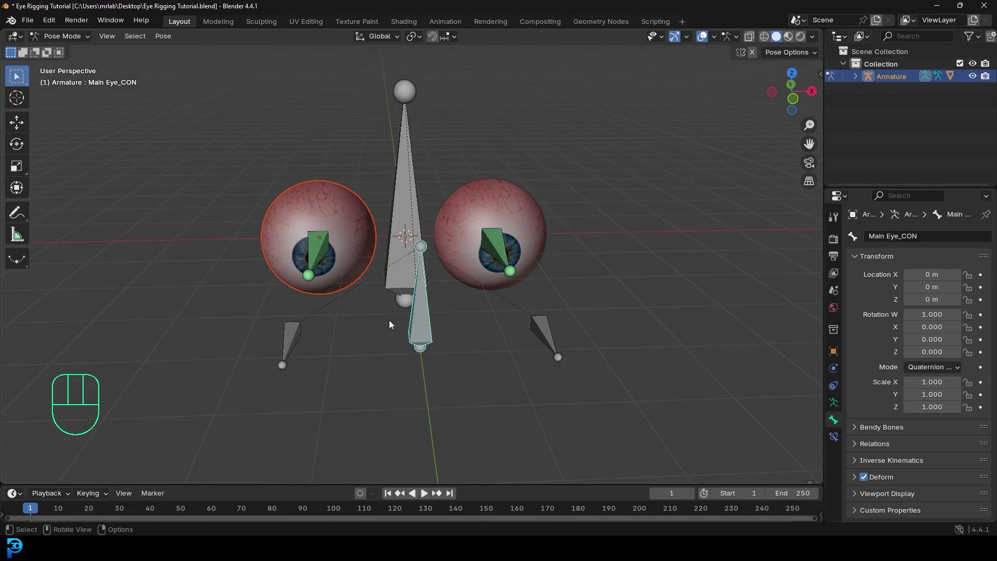
key("g")
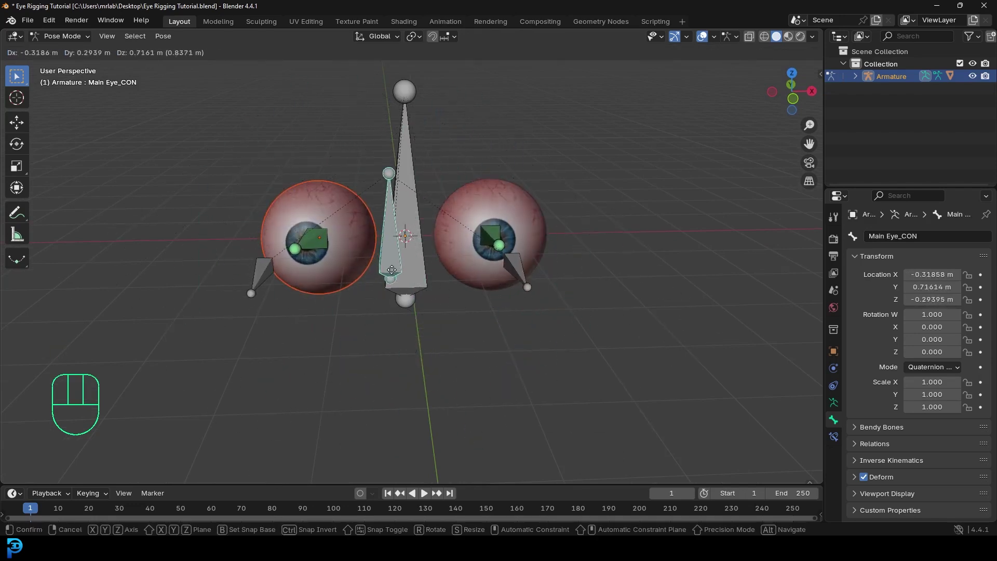
right_click(347, 192)
left_click(393, 192)
middle_click_drag(393, 192, 471, 243)
key("g")
right_click(422, 205)
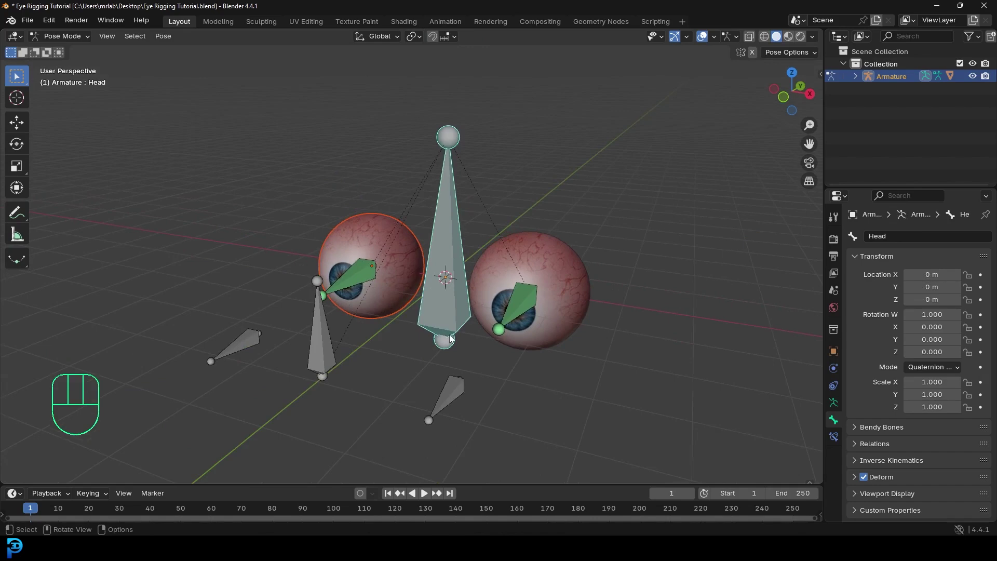
scroll(451, 343, "up", 4)
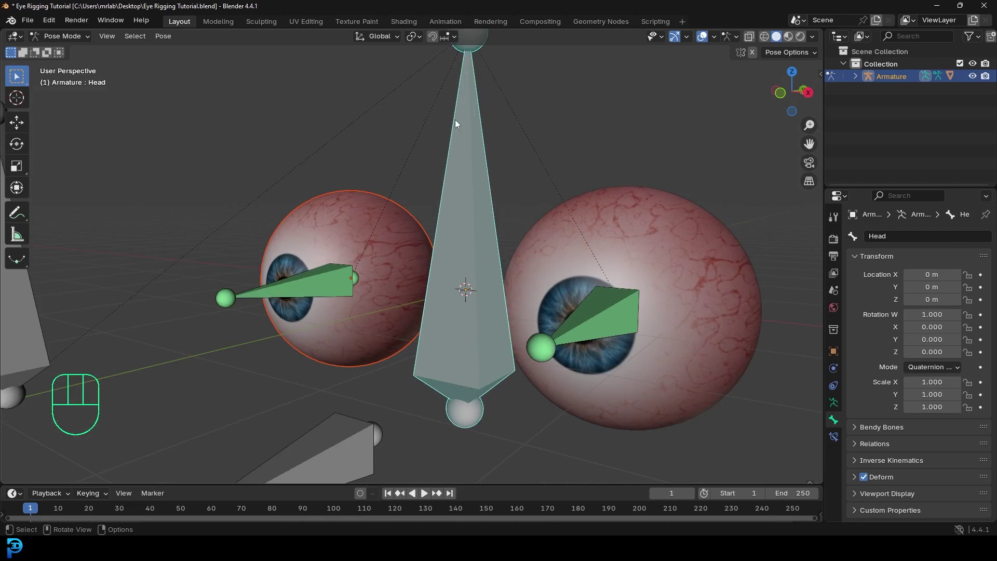
scroll(464, 373, "down", 4)
middle_click_drag(464, 373, 413, 319)
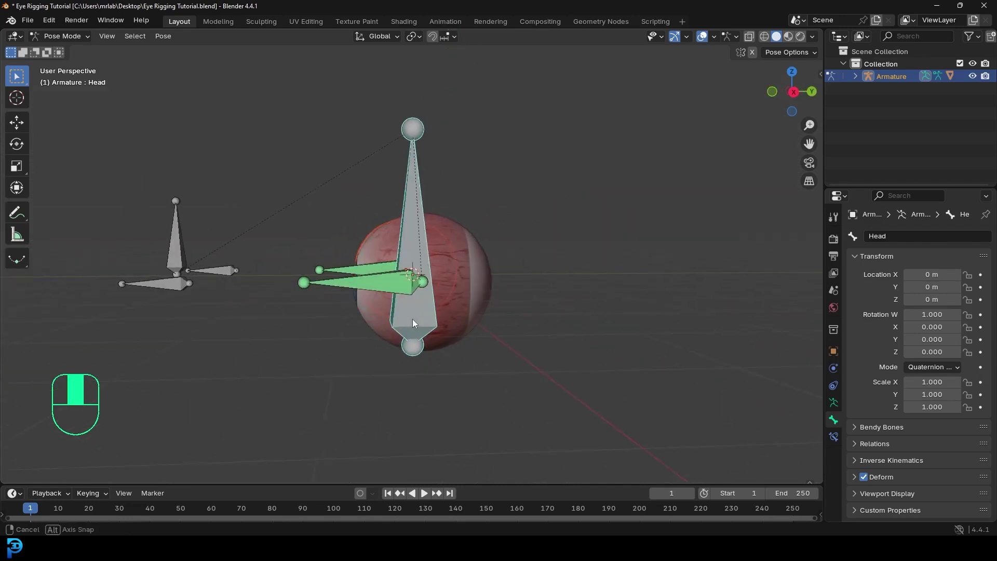
left_click_drag(109, 98, 368, 373)
middle_click_drag(400, 175, 460, 197)
scroll(444, 262, "down", 3)
middle_click_drag(443, 234, 450, 226)
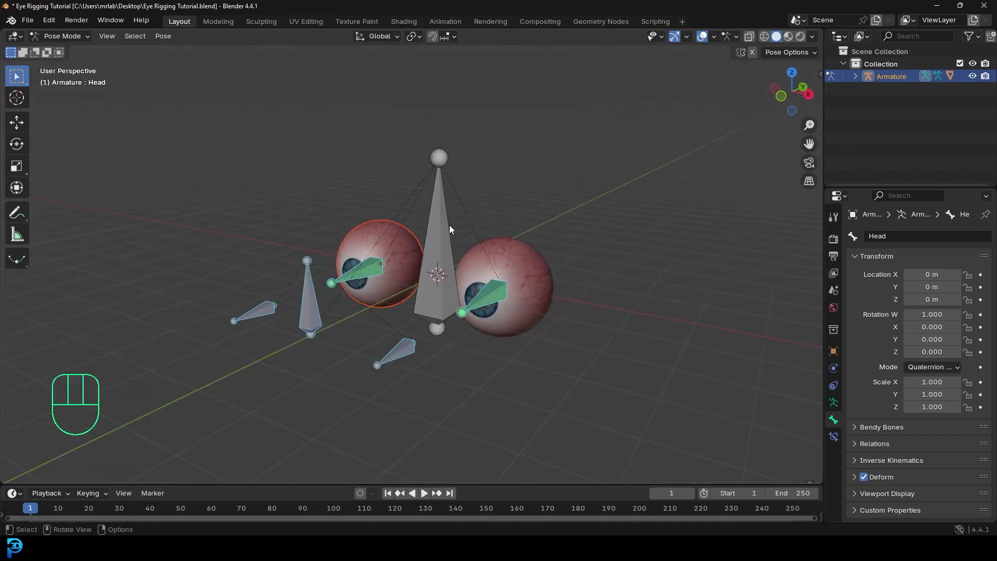